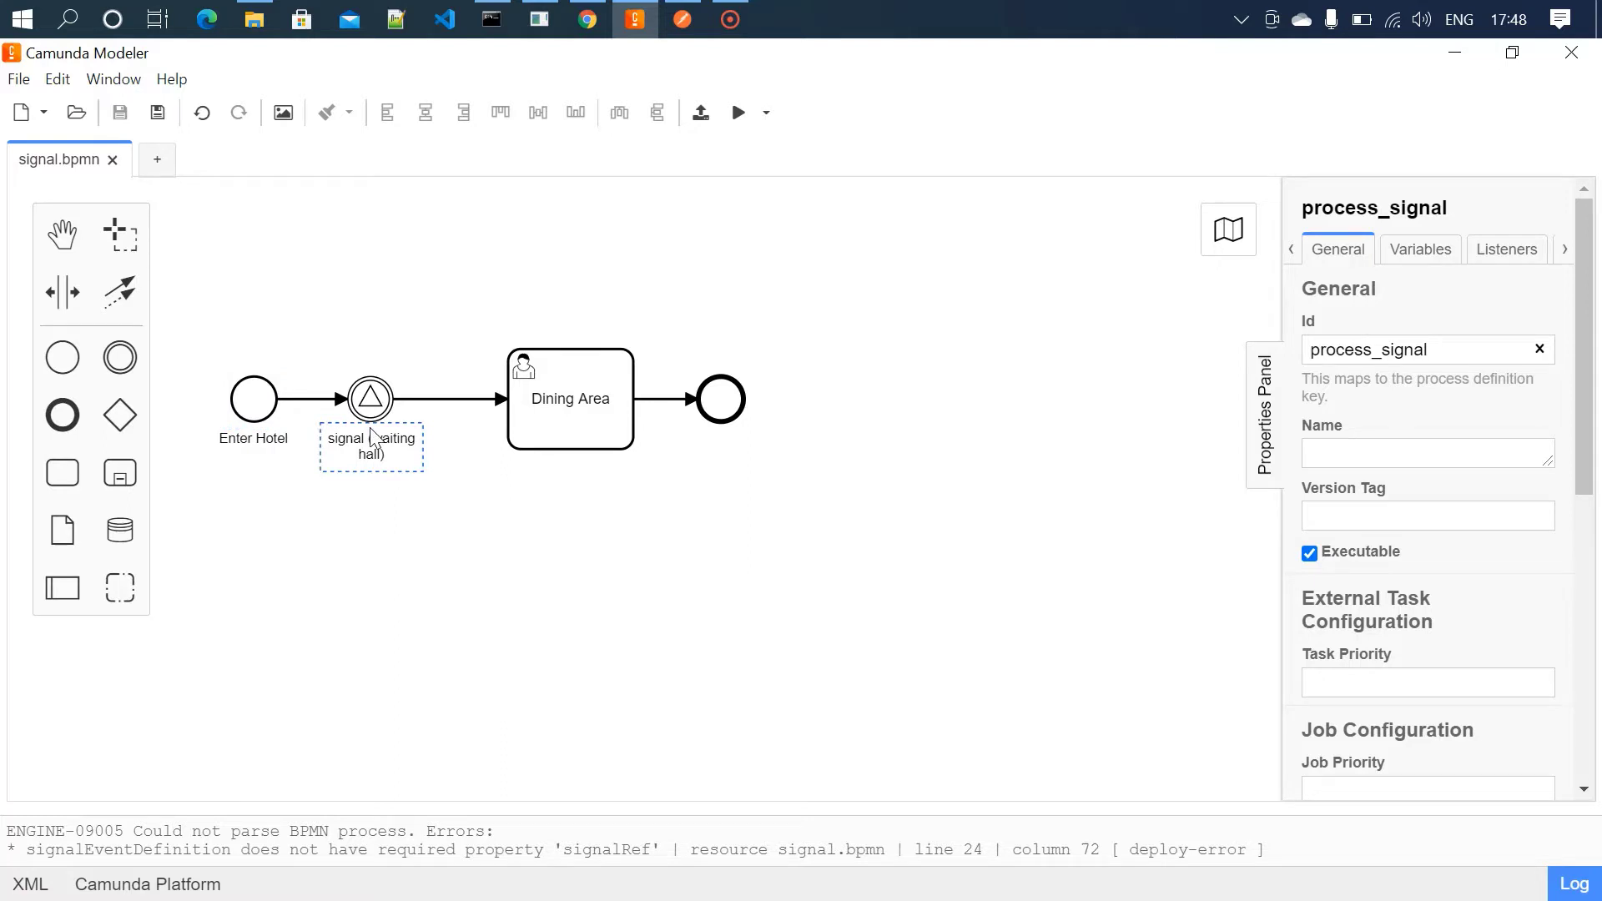
- Inspect the general properties of the Dining Area task and the end event
{"action": "left_click", "coordinate": [598, 430]}
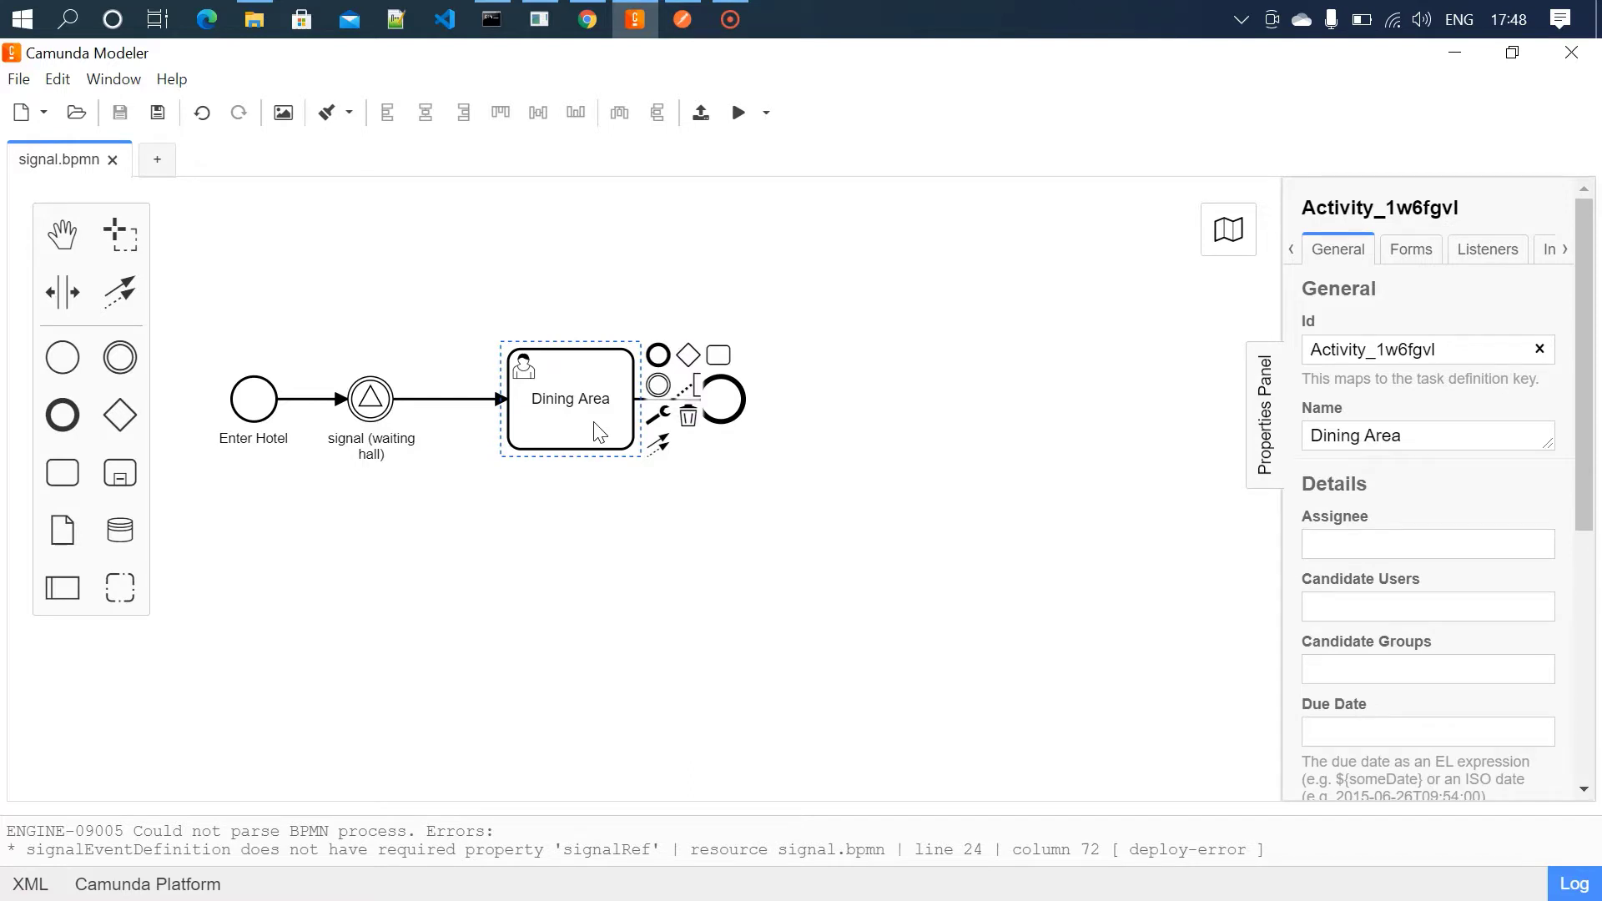
{"action": "left_click", "coordinate": [886, 422]}
{"action": "left_click", "coordinate": [745, 413]}
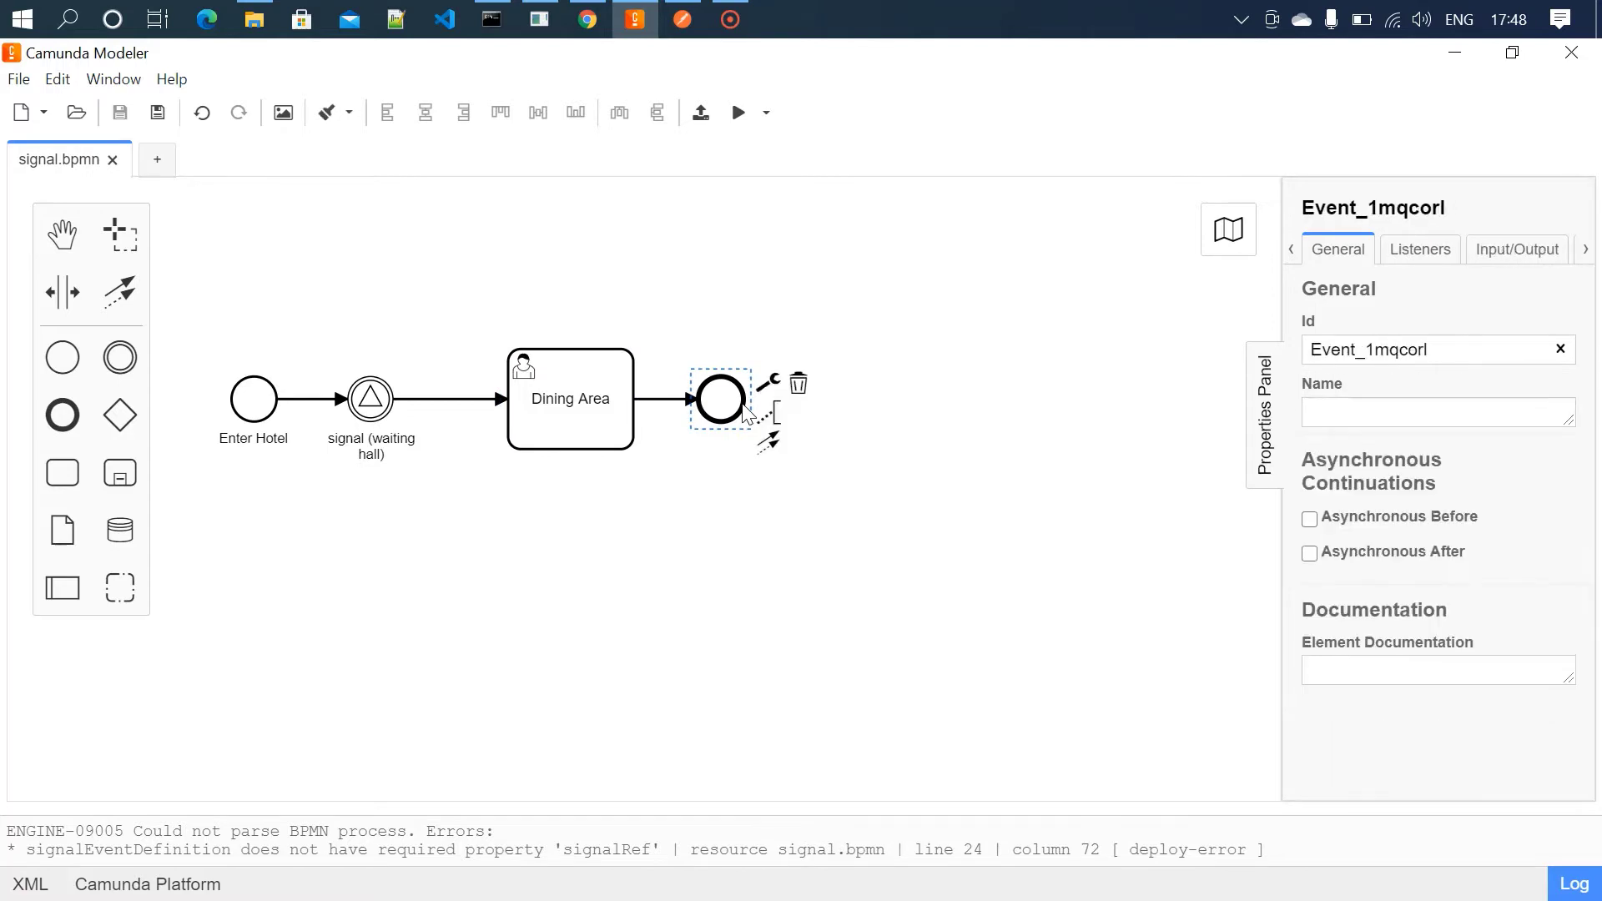
{"action": "left_click", "coordinate": [706, 498]}
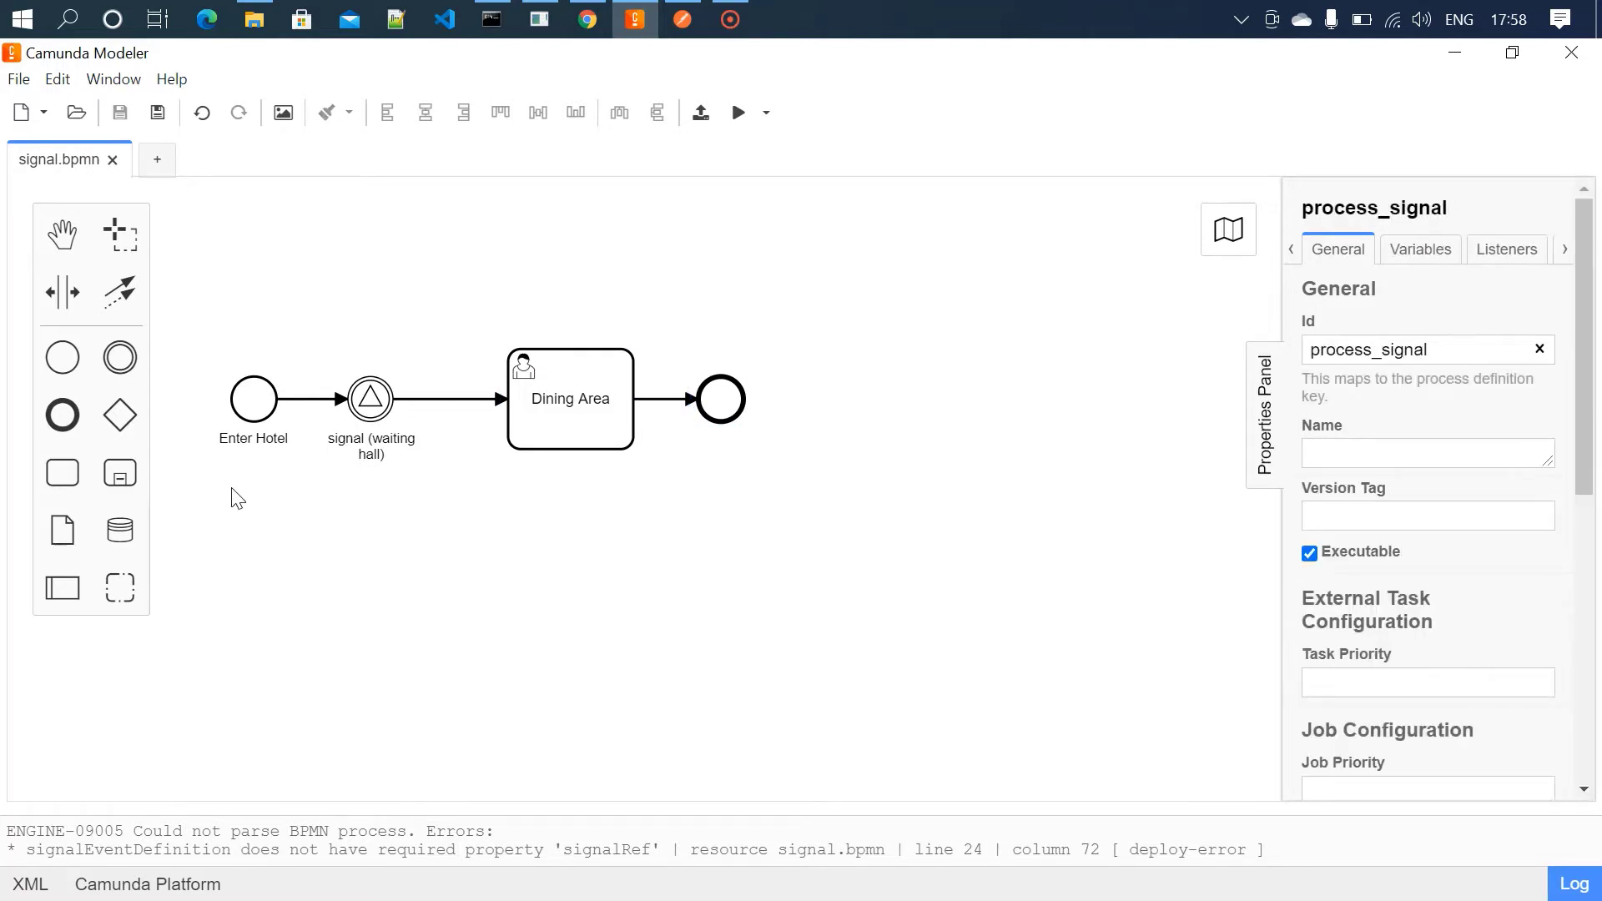
- Inspect the Enter Hotel start event's form fields and the waiting hall signal event's global signal settings
{"action": "left_click", "coordinate": [243, 407]}
{"action": "left_click", "coordinate": [1411, 252]}
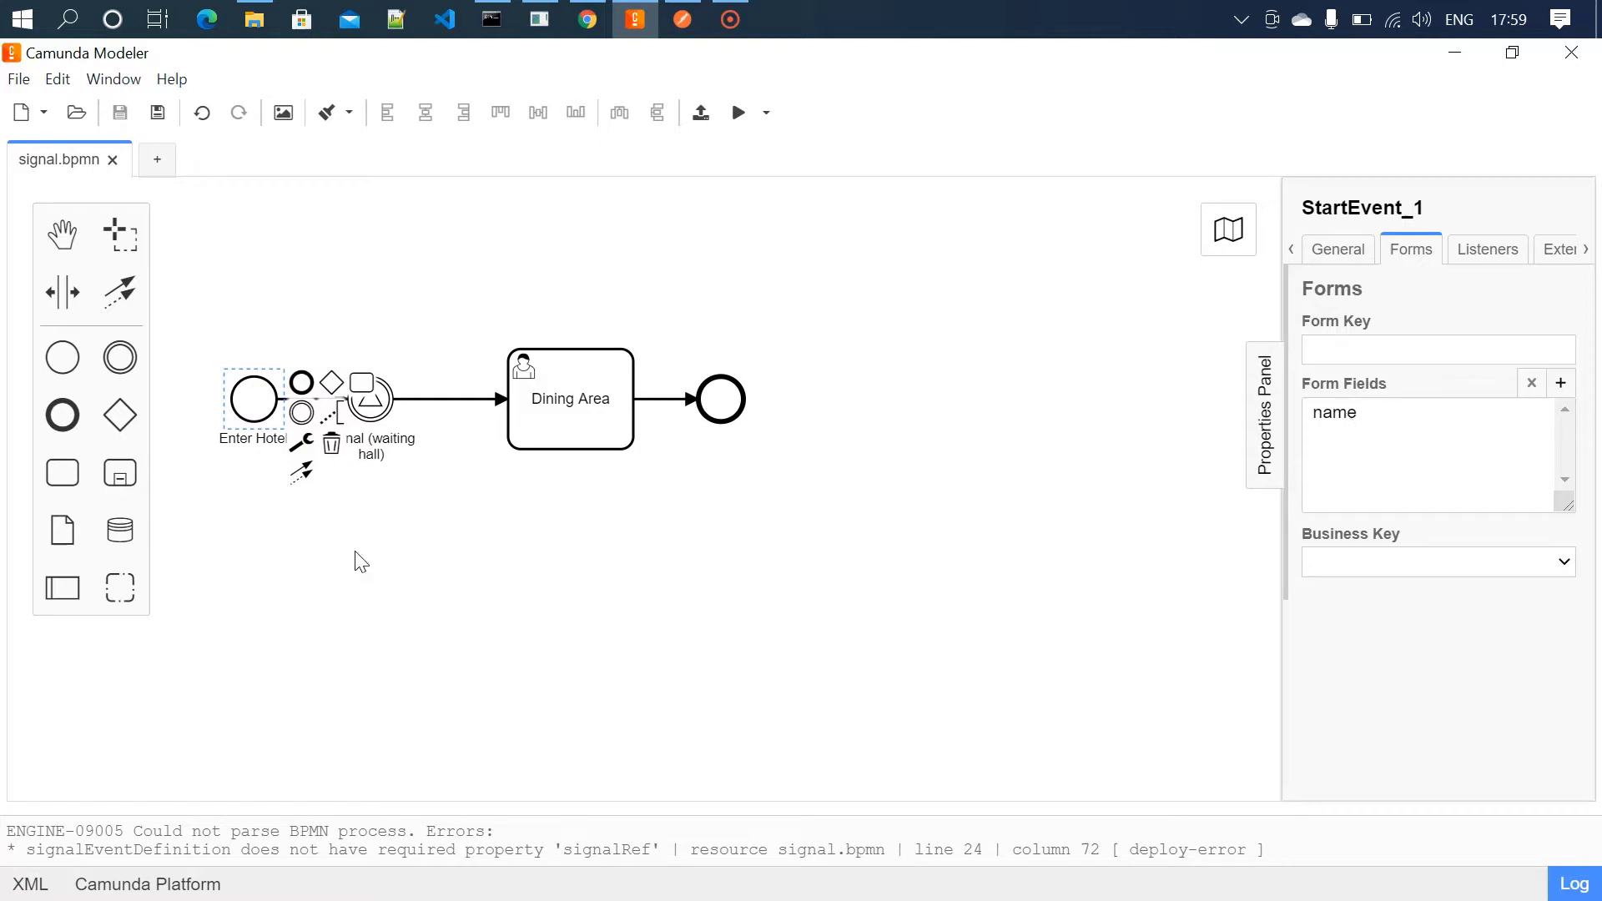
{"action": "left_click", "coordinate": [376, 559]}
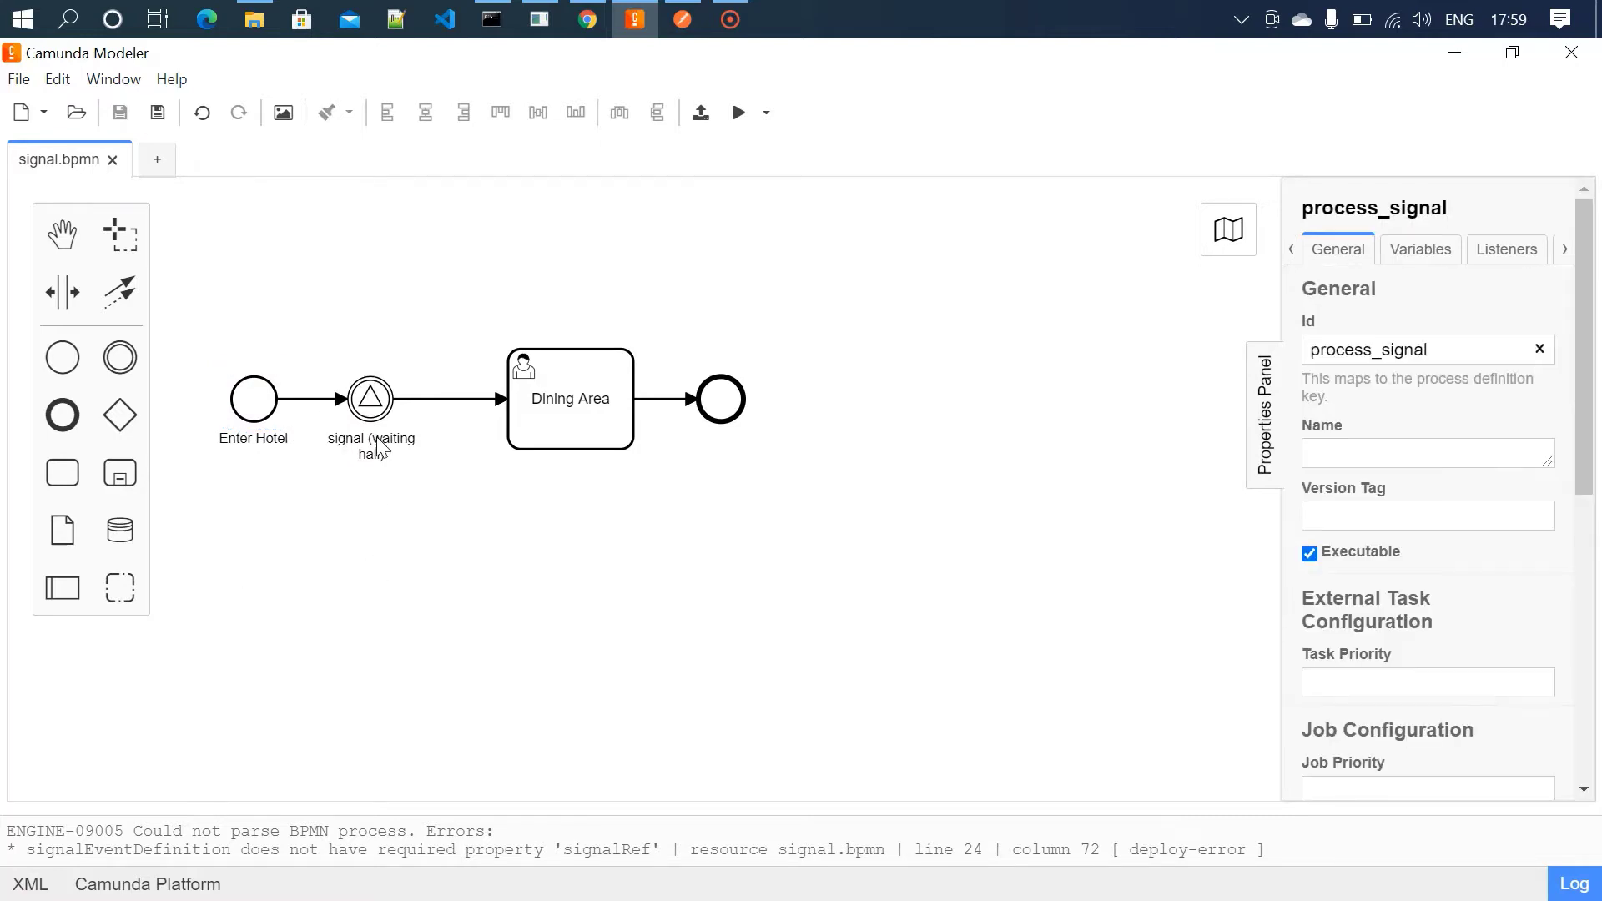
{"action": "left_click", "coordinate": [373, 402]}
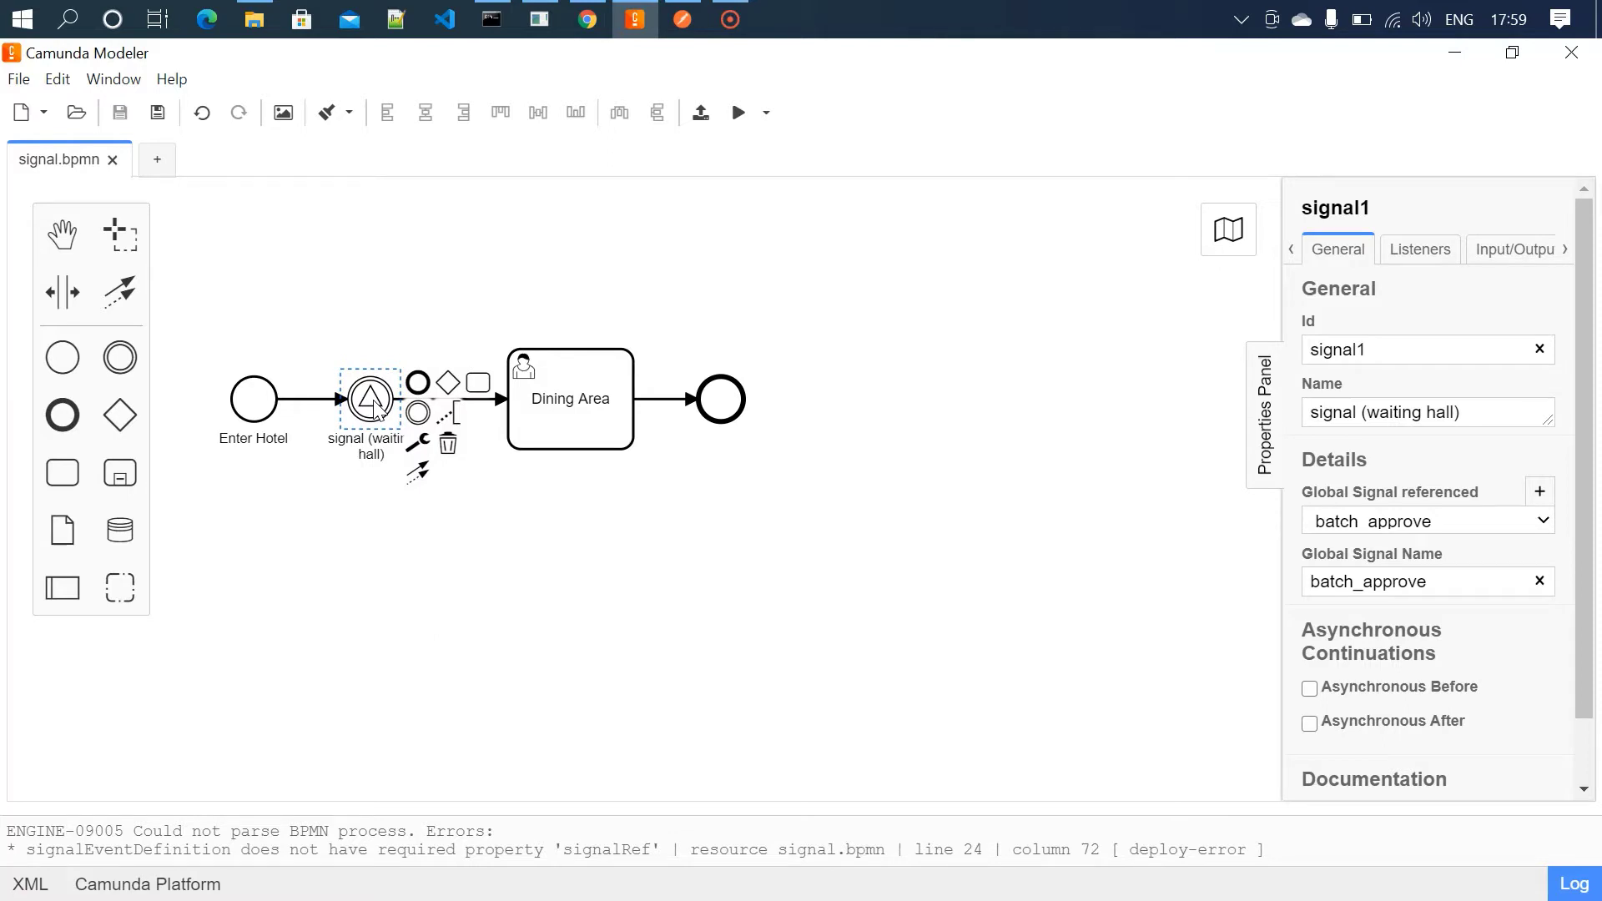
- Inspect the Dining Area task's batchId form field and recheck the signal event's global signal name
{"action": "left_click", "coordinate": [544, 418]}
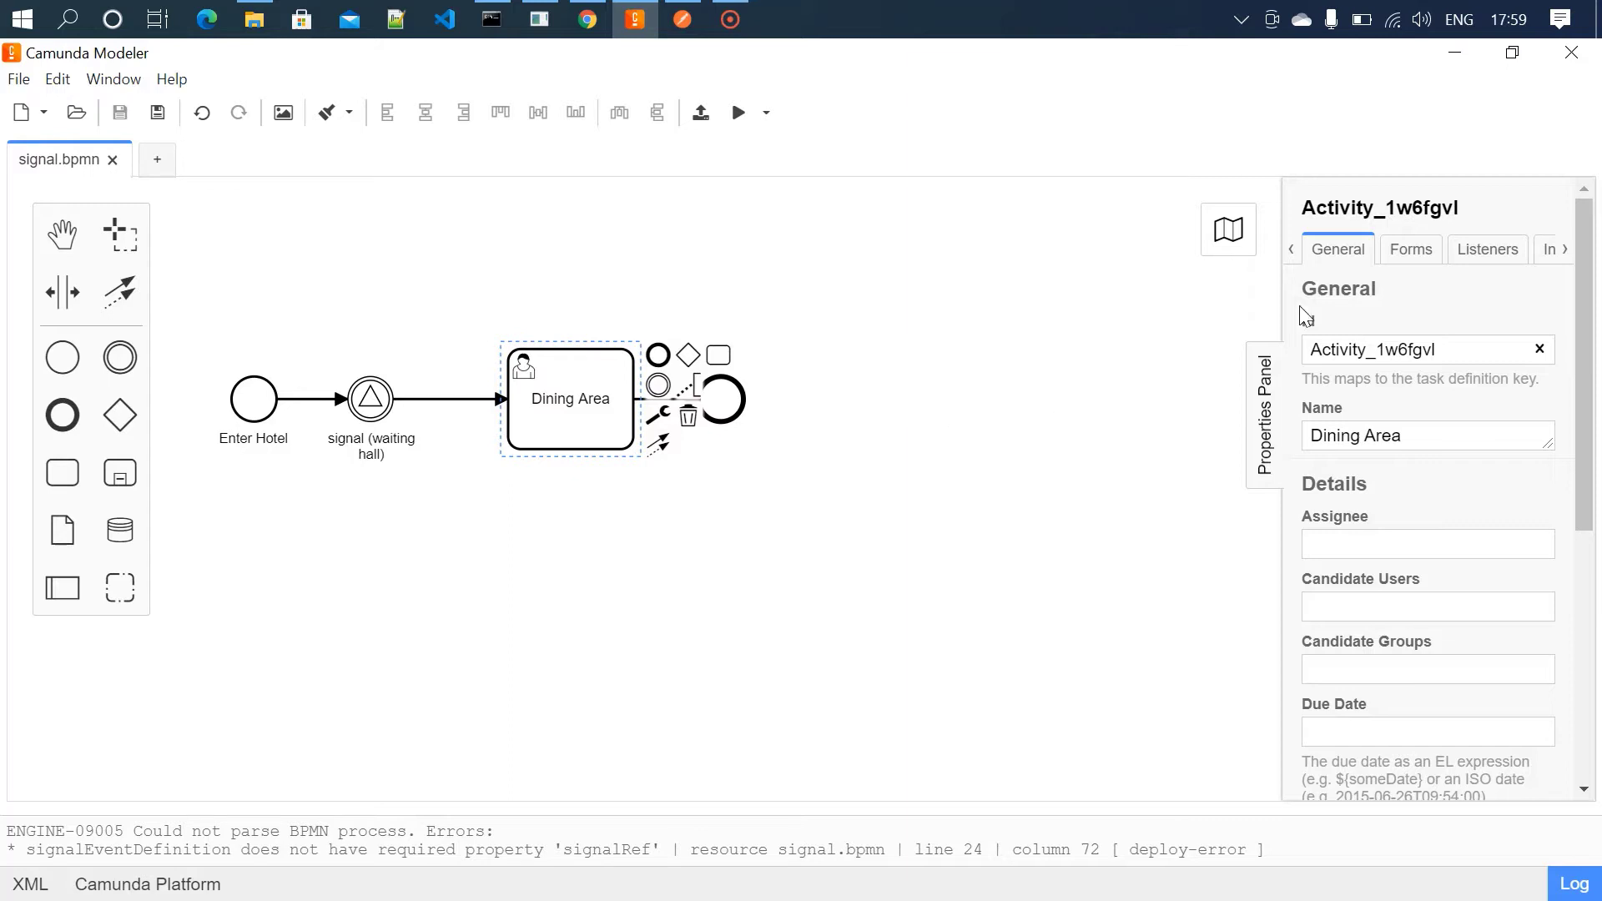
{"action": "left_click", "coordinate": [1414, 249]}
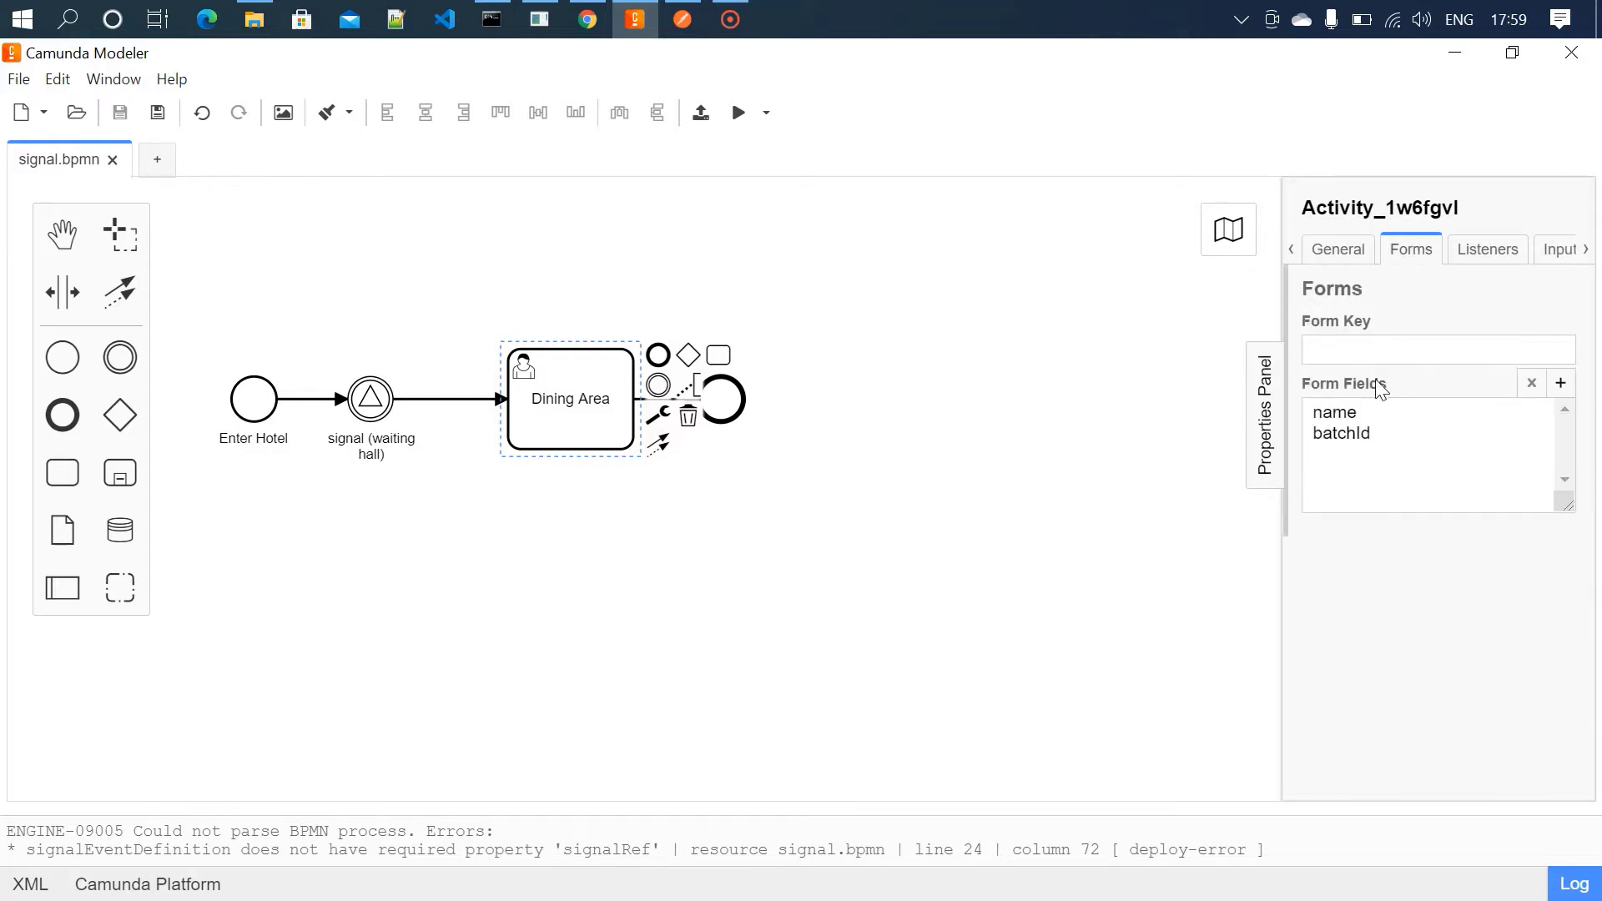
{"action": "left_click", "coordinate": [1361, 435]}
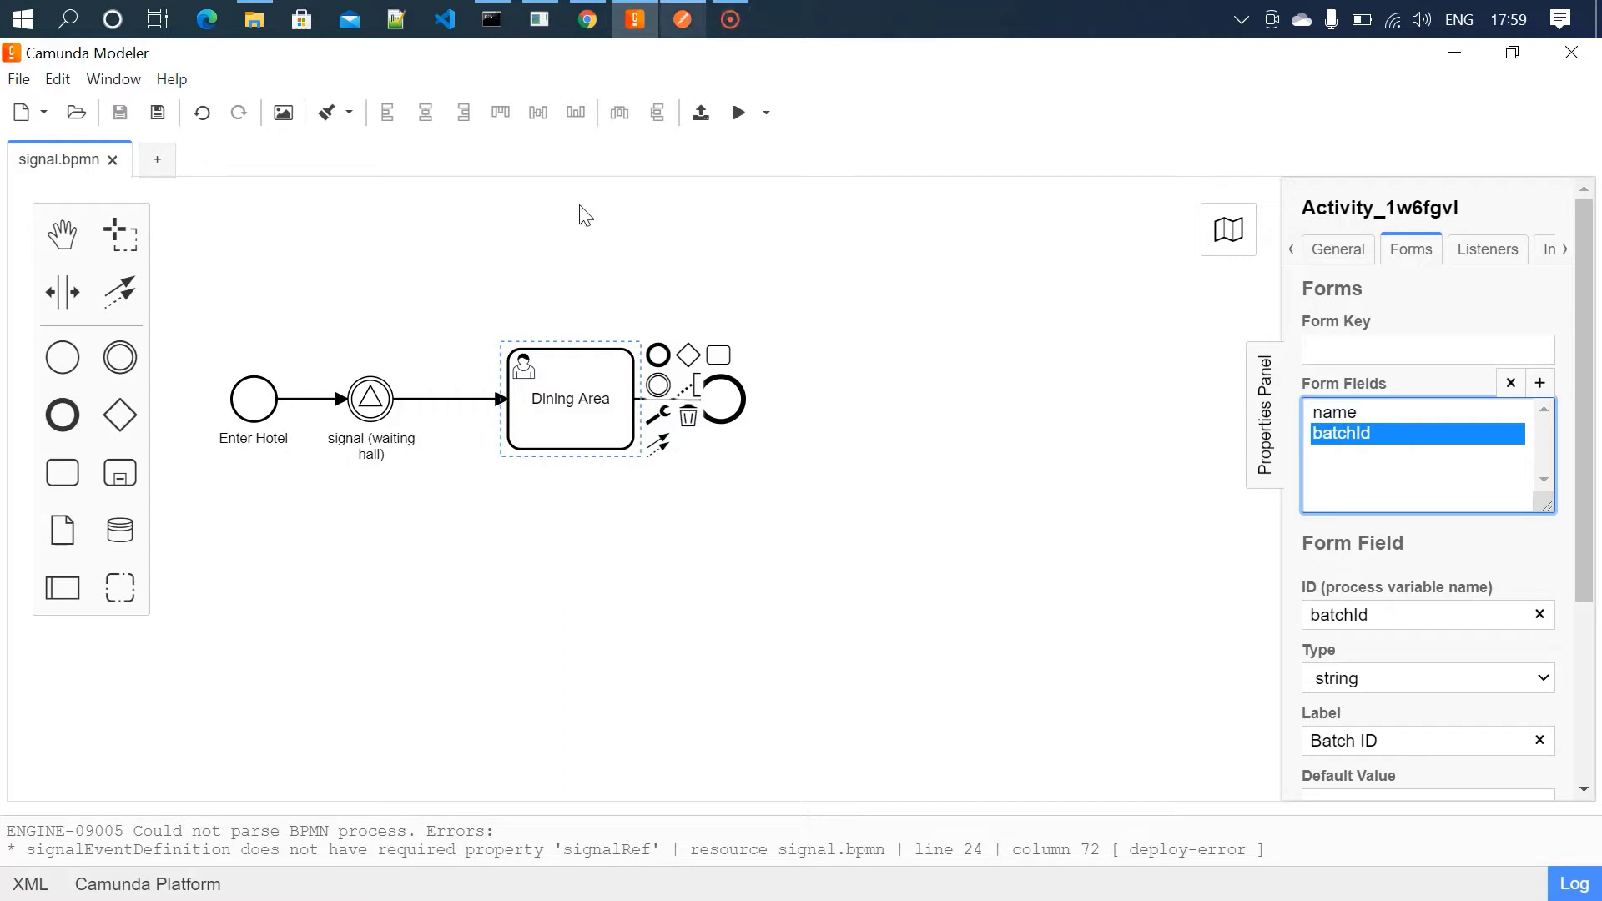
{"action": "left_click", "coordinate": [397, 395]}
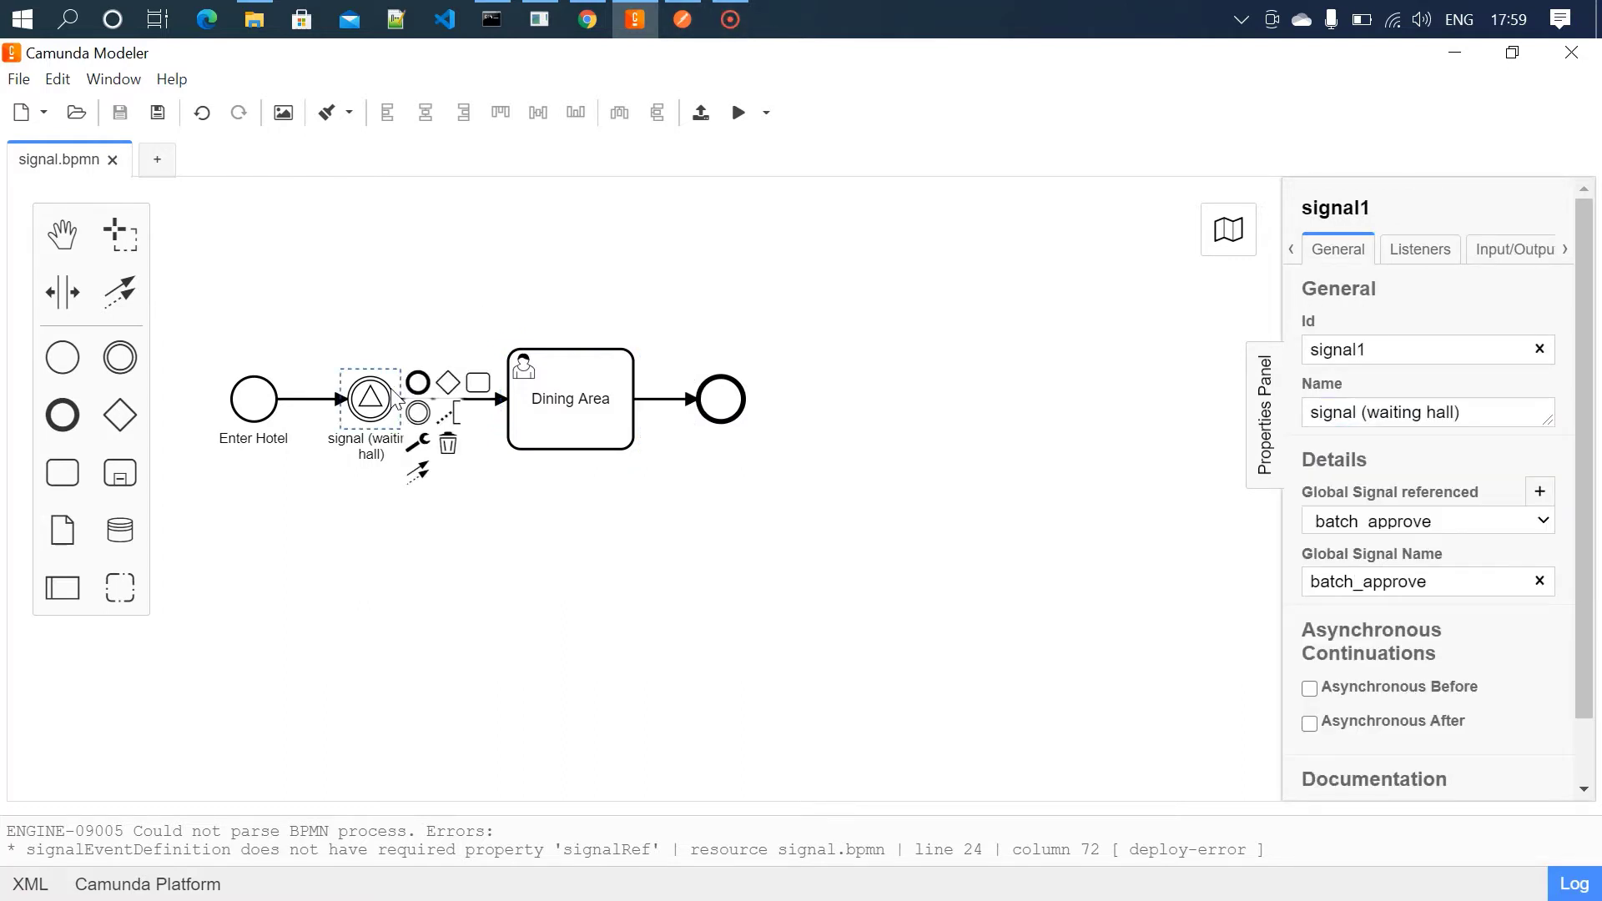
- Switch to Postman and review the SendSignal request's endpoint URL, signal name and batchId variable in the JSON body
{"action": "left_click", "coordinate": [705, 25]}
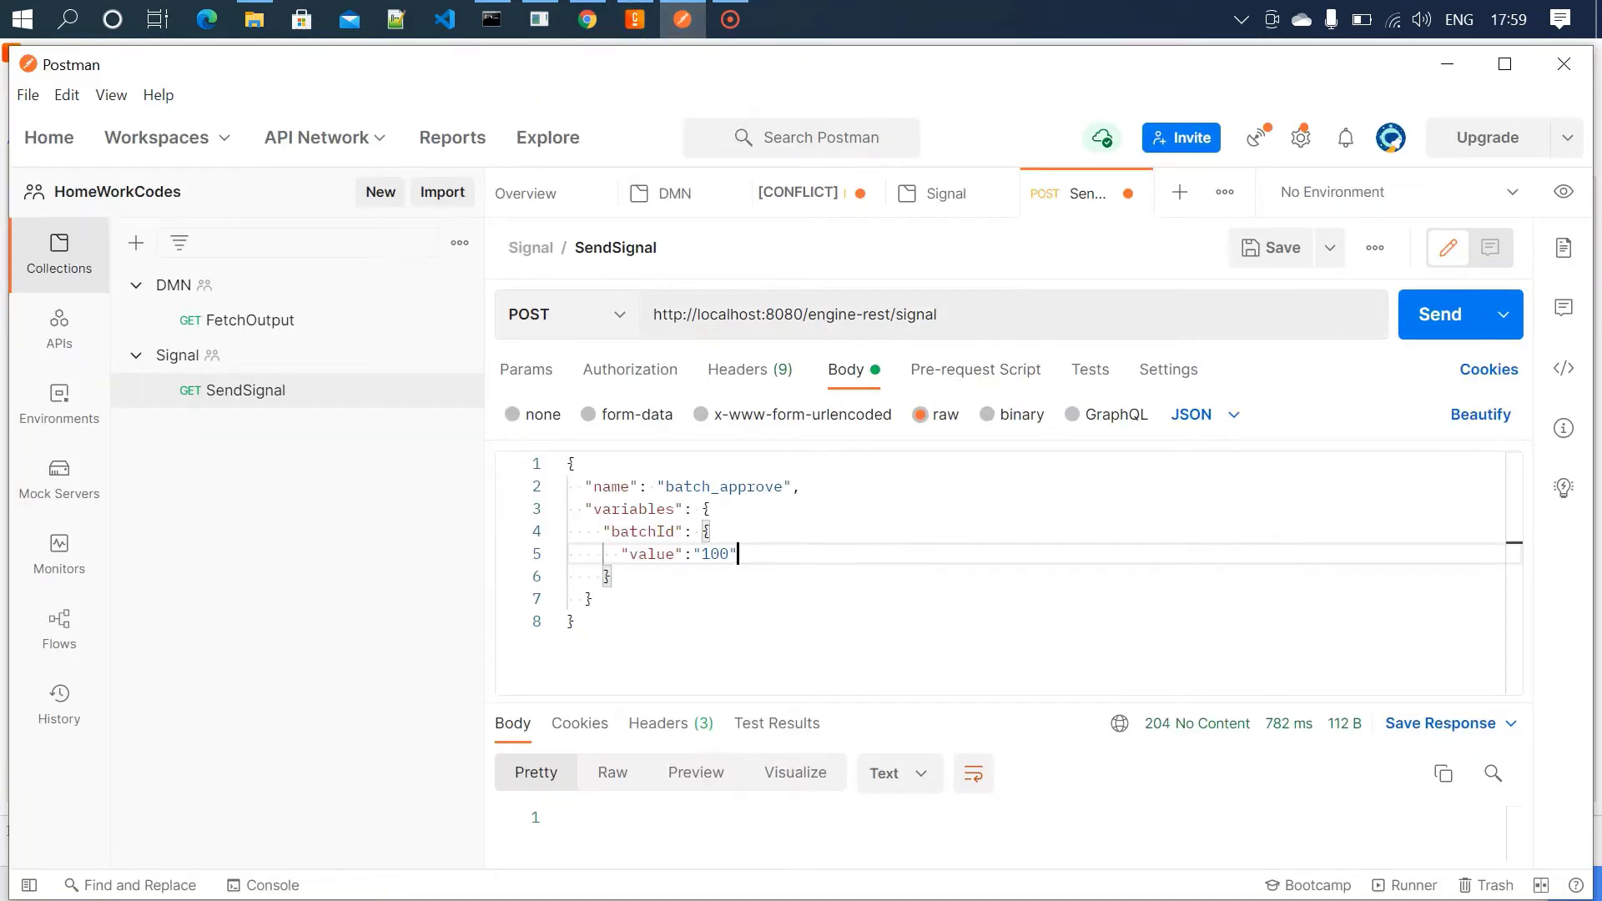
{"action": "double_click", "coordinate": [916, 314]}
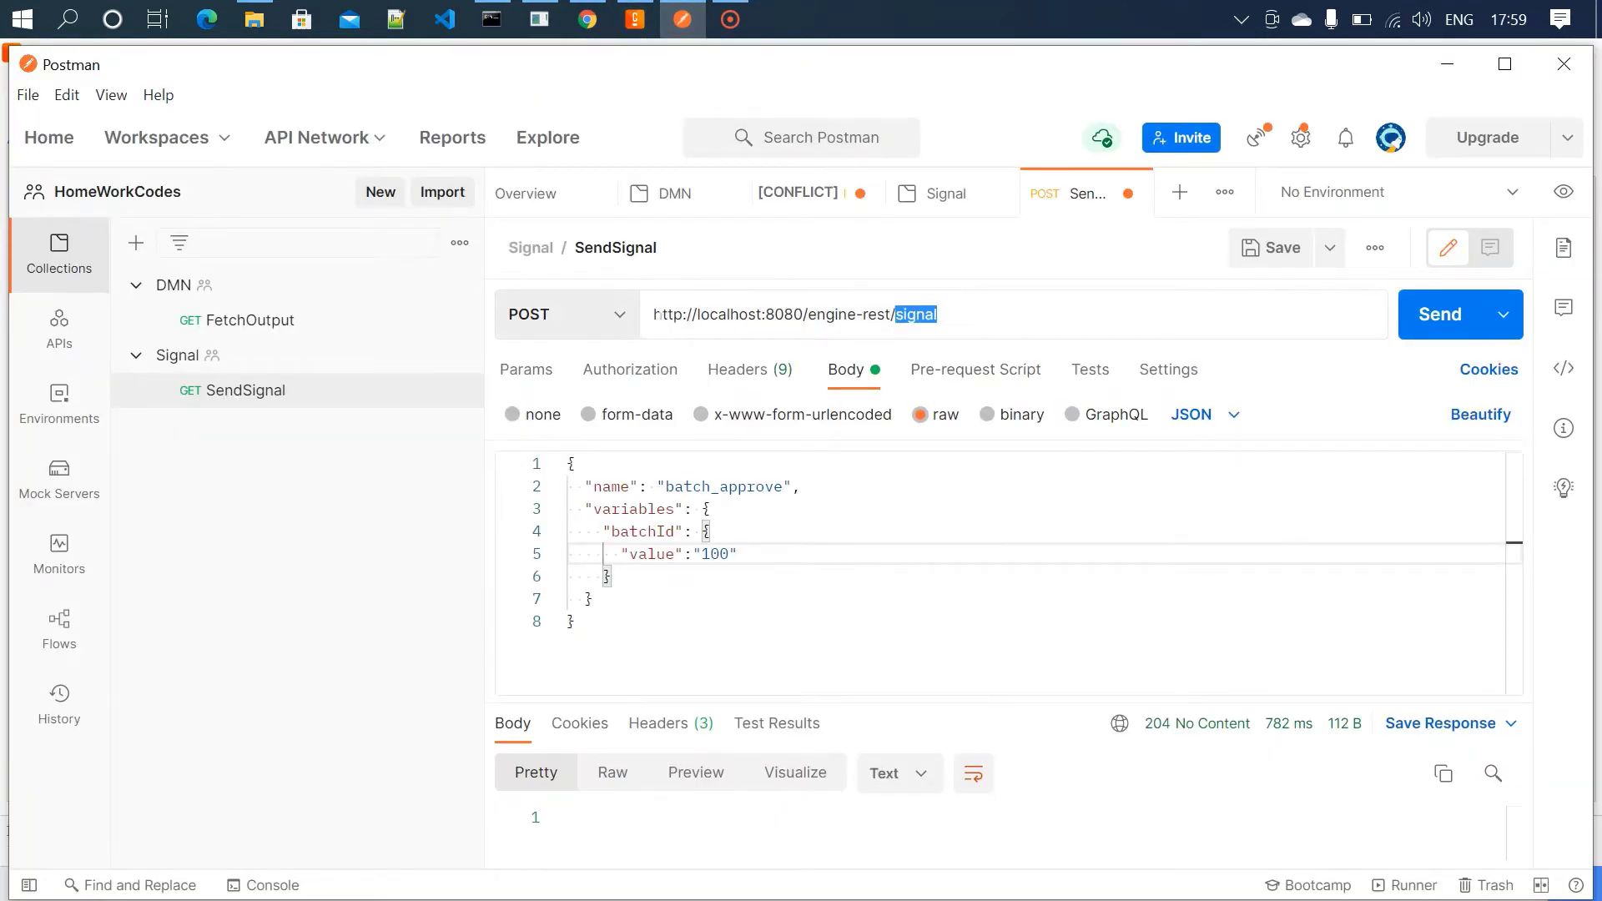
{"action": "left_click_drag", "start_coordinate": [655, 314], "coordinate": [939, 317]}
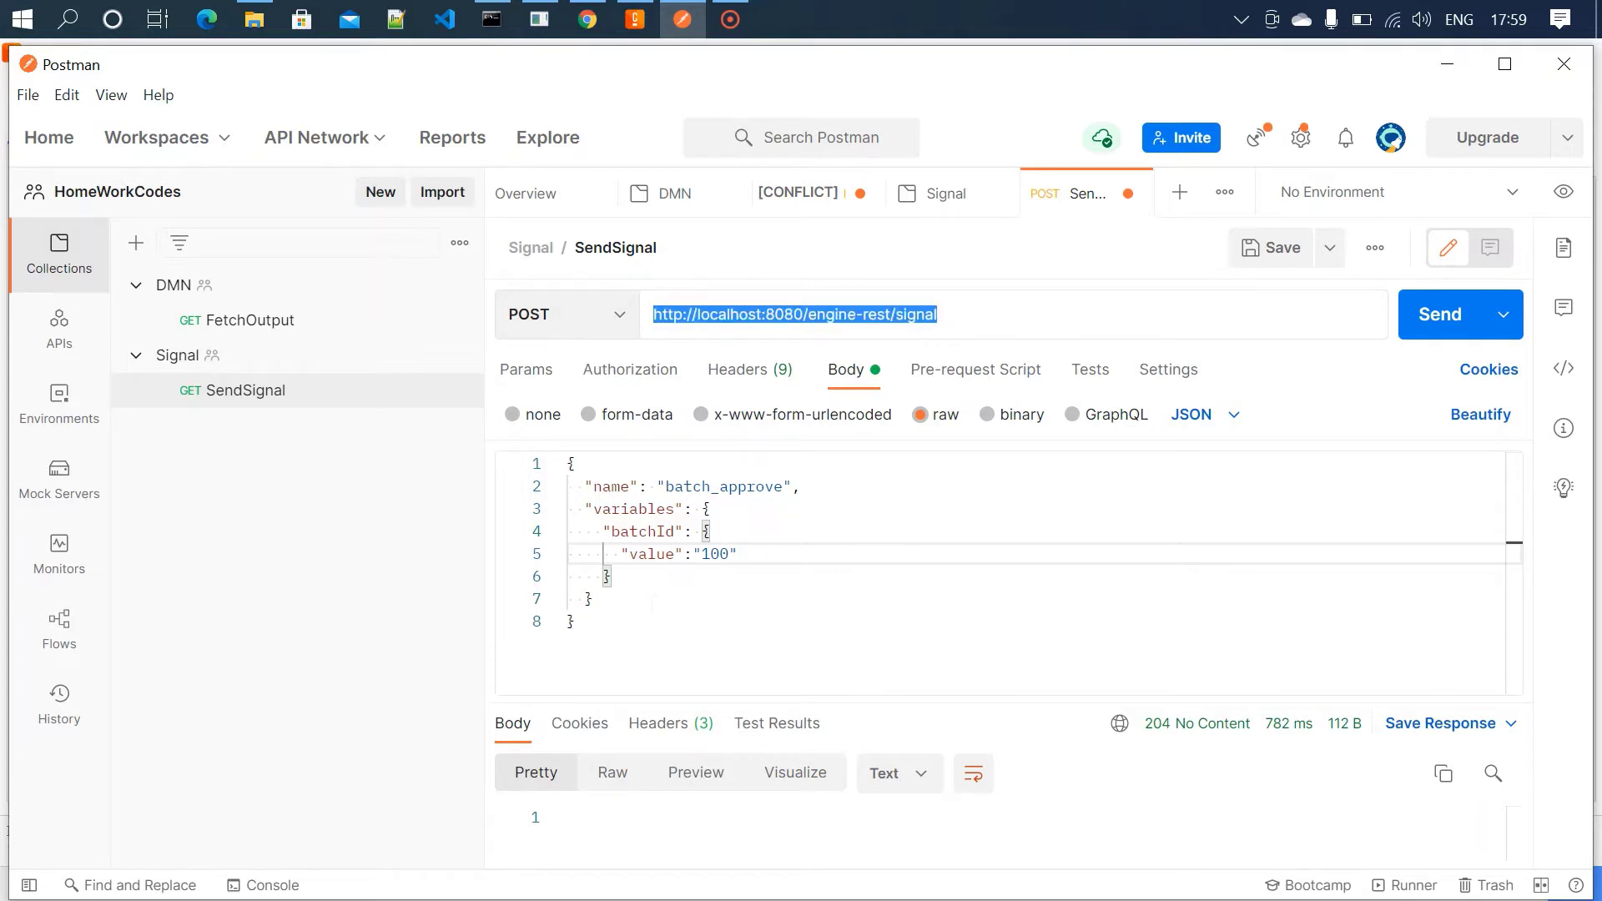
{"action": "left_click", "coordinate": [595, 598]}
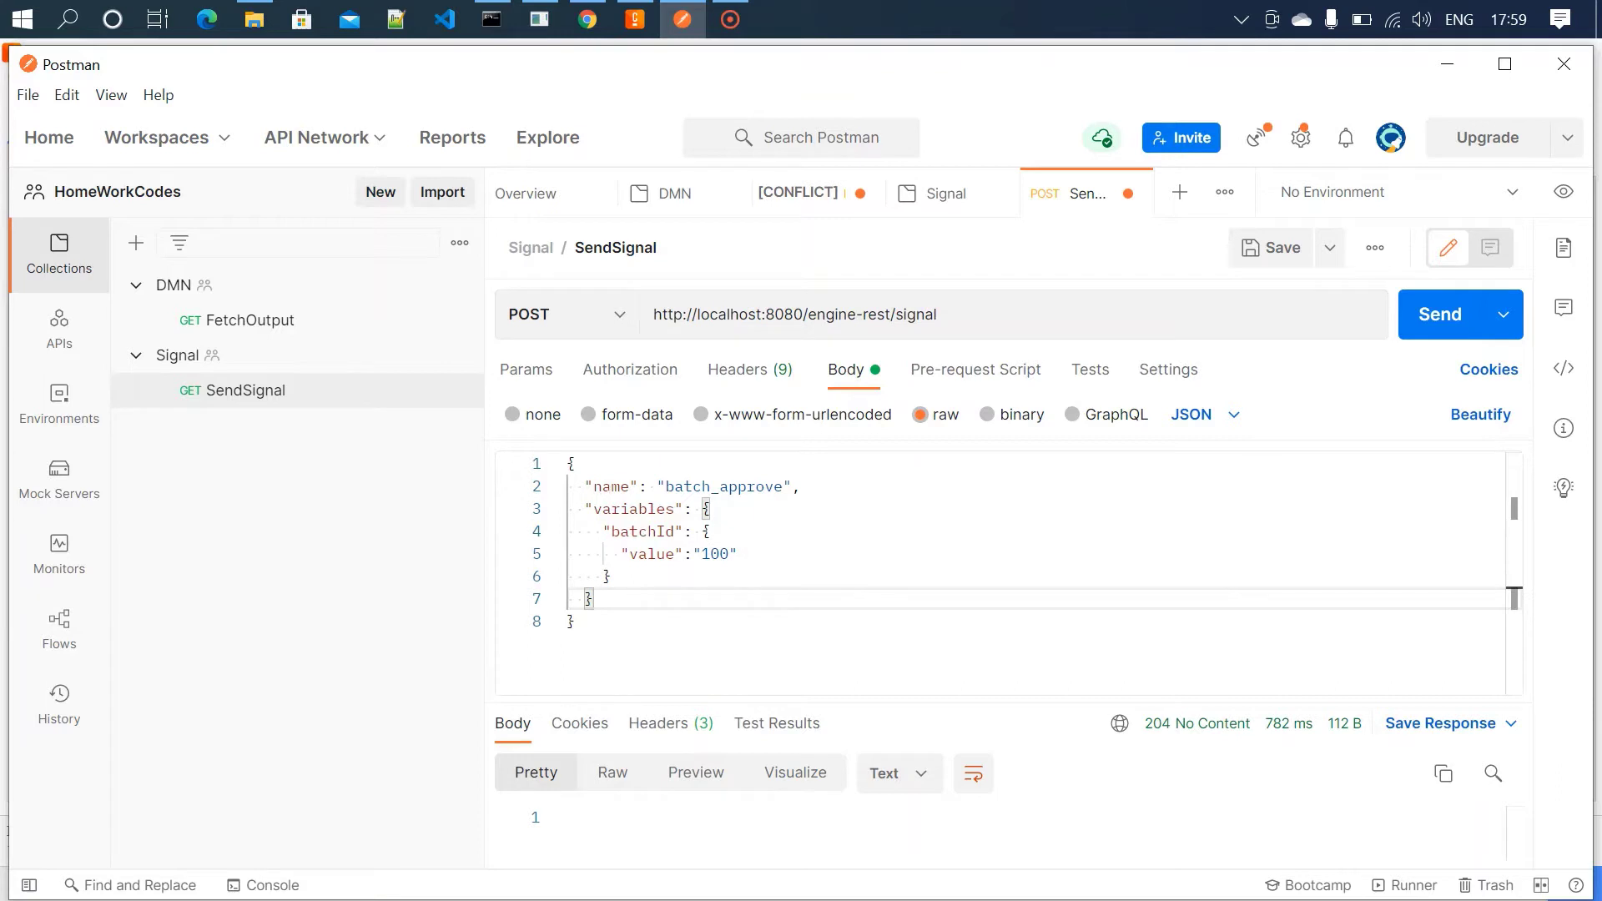
{"action": "left_click_drag", "start_coordinate": [594, 486], "coordinate": [630, 486]}
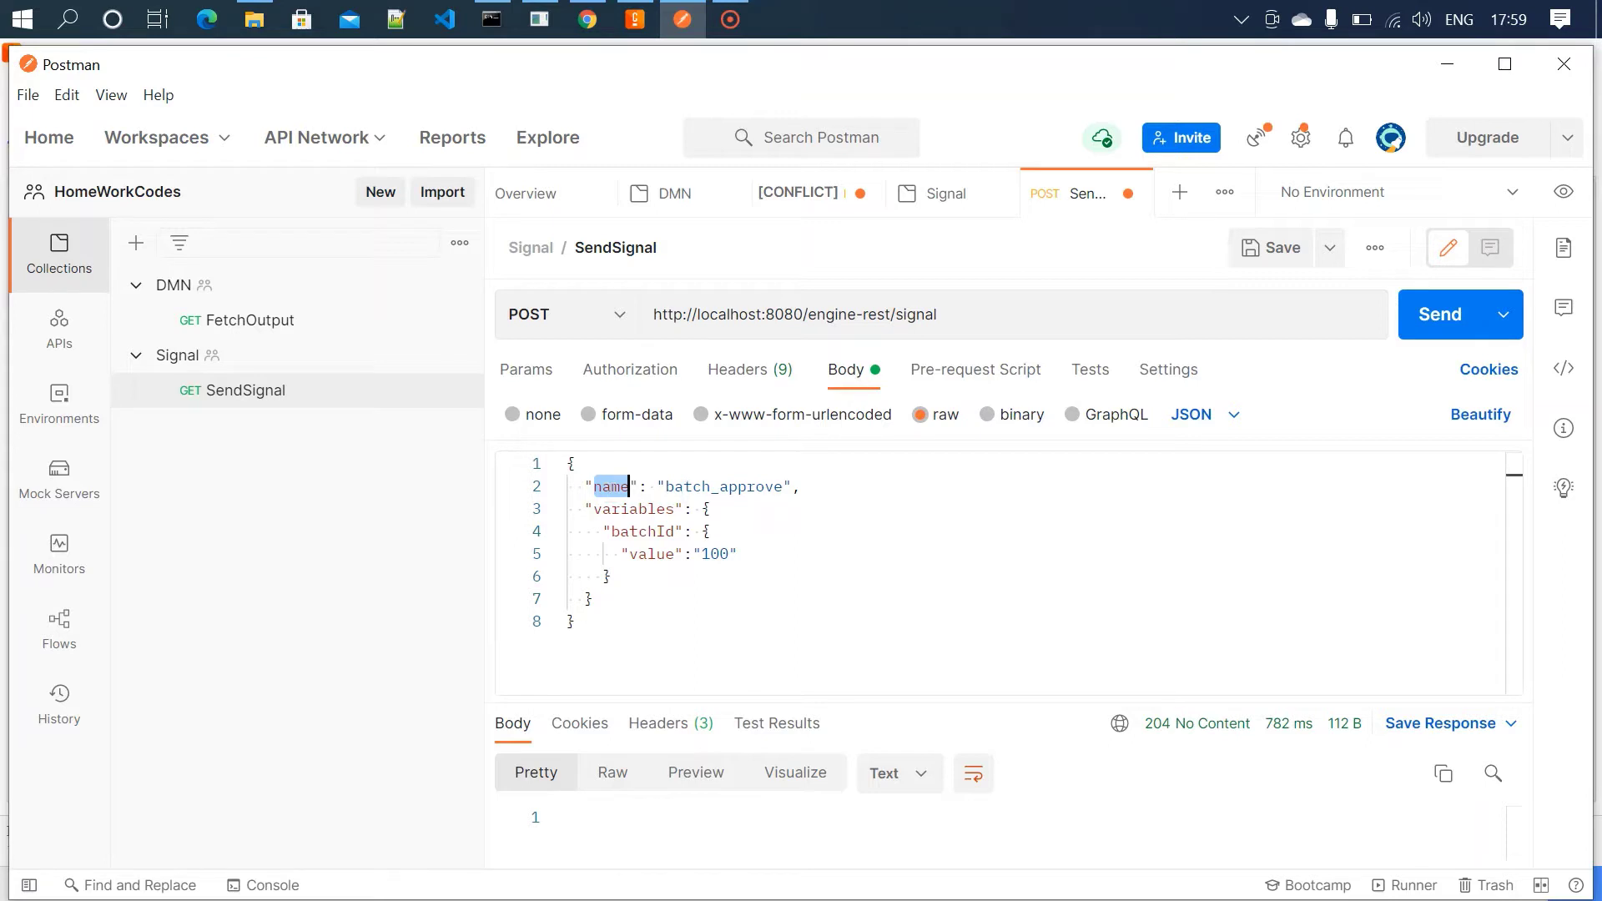
{"action": "double_click", "coordinate": [720, 487]}
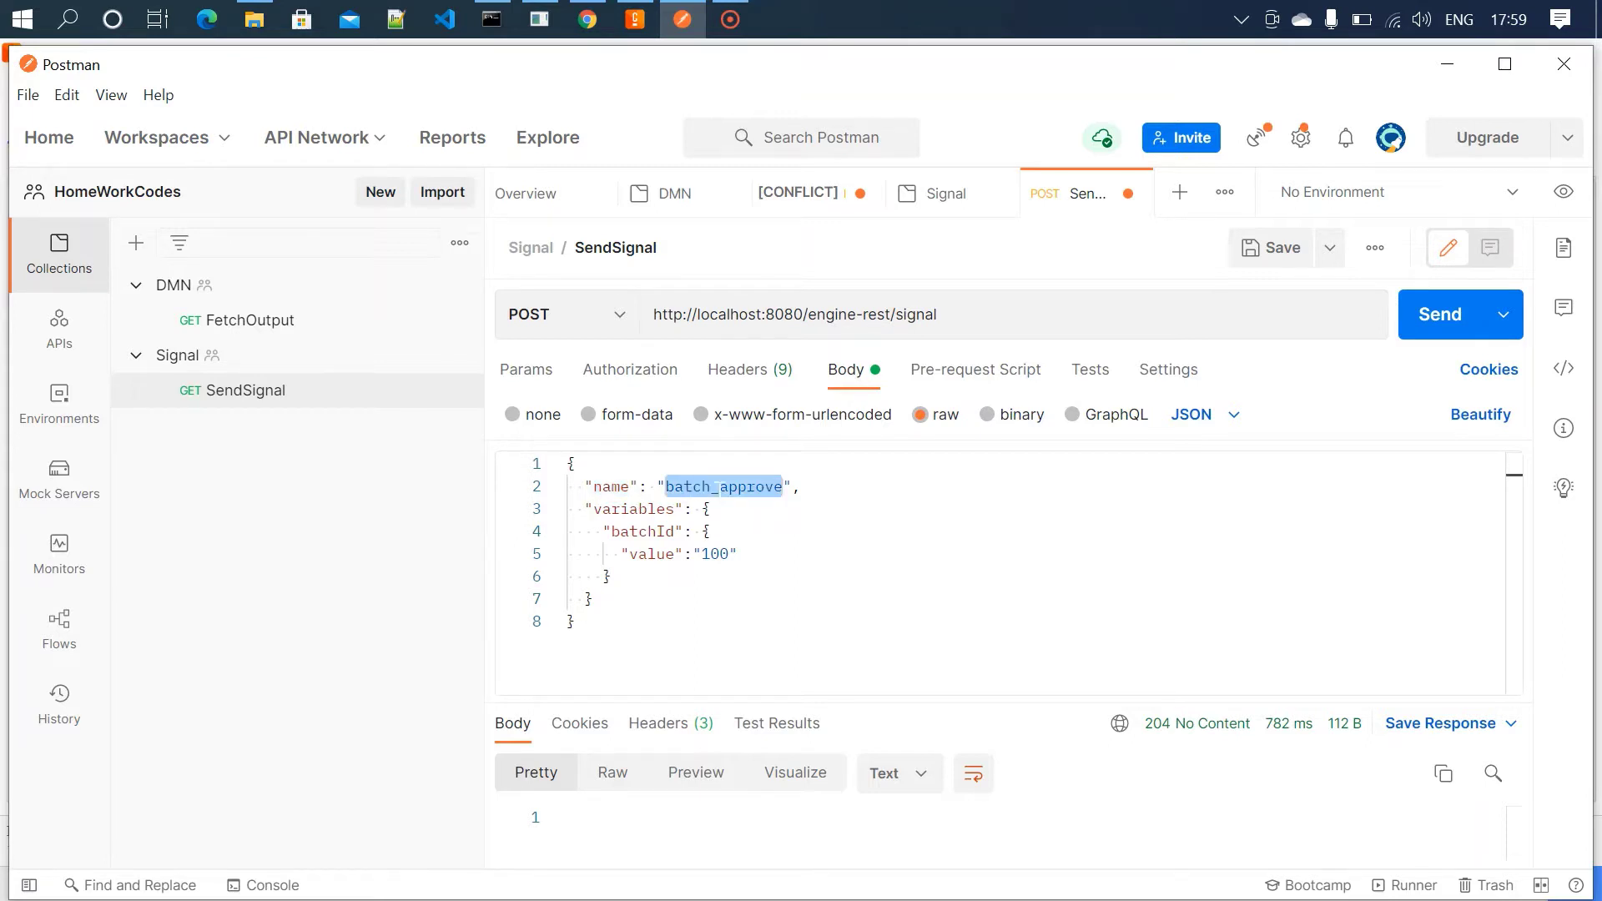
{"action": "double_click", "coordinate": [642, 532]}
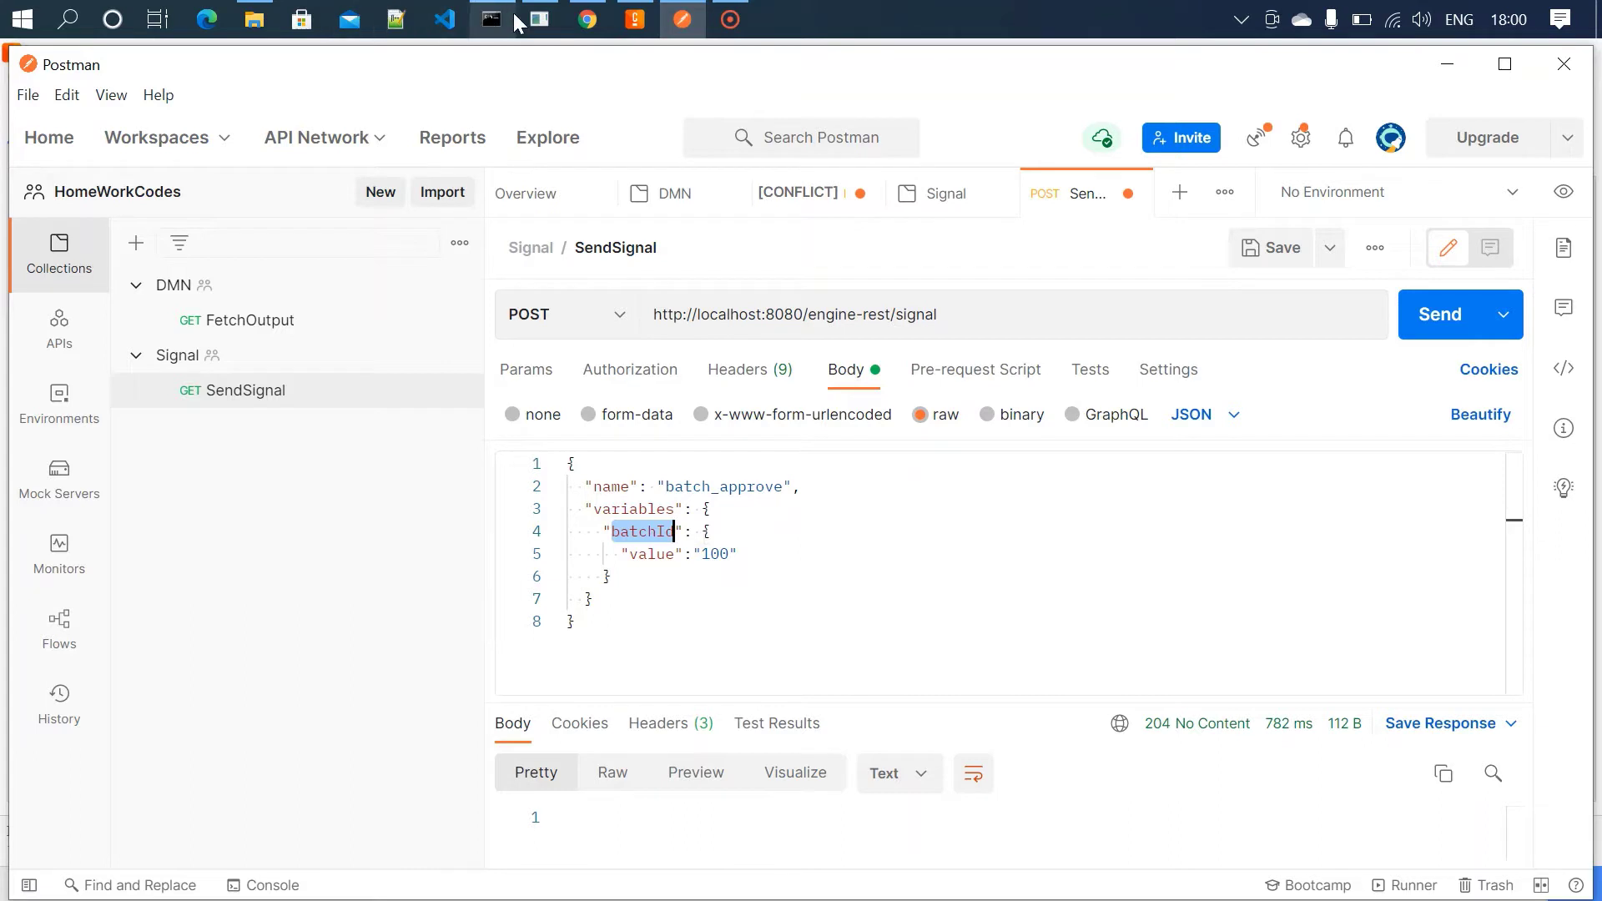
- Return to Camunda Modeler and review the form fields of the Dining Area task
{"action": "left_click", "coordinate": [635, 19]}
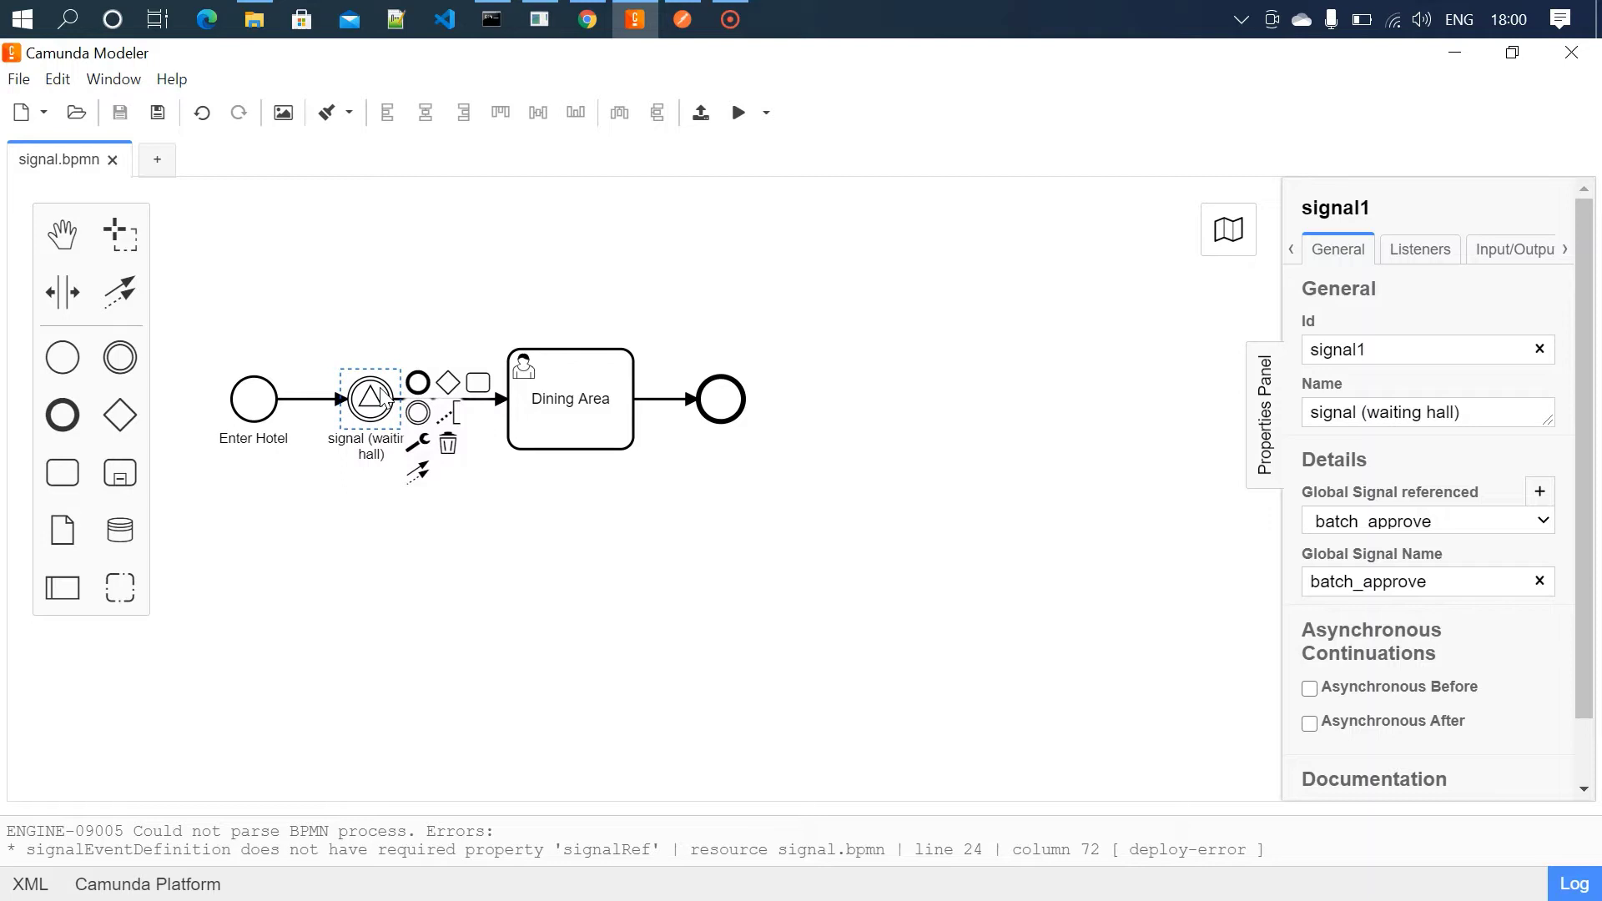
{"action": "left_click", "coordinate": [586, 426]}
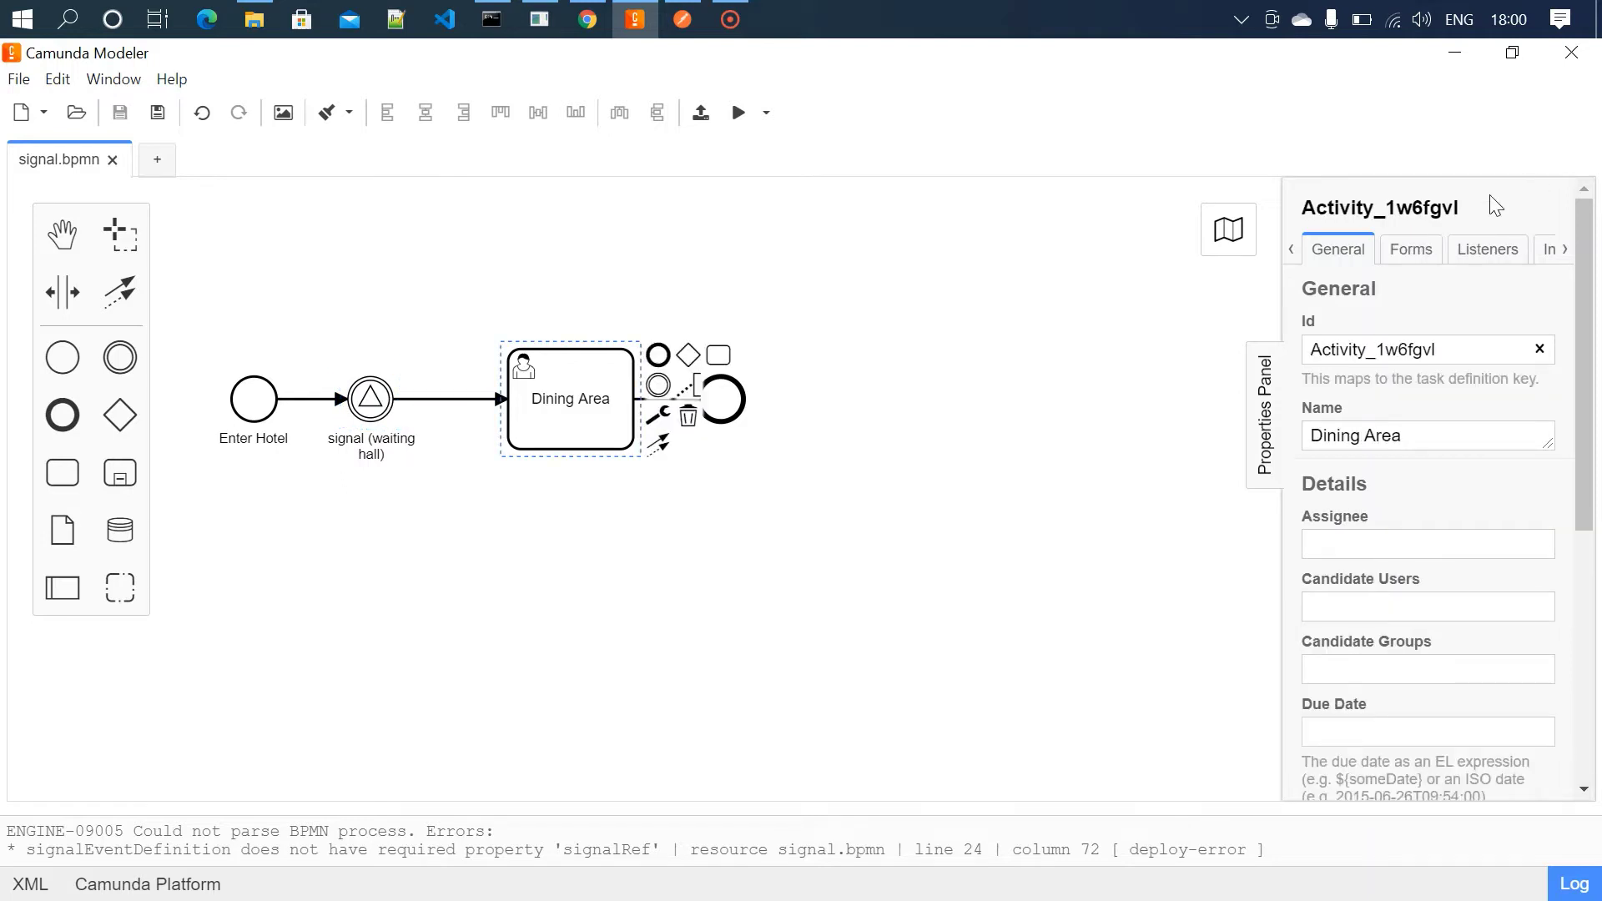
{"action": "left_click", "coordinate": [1420, 250]}
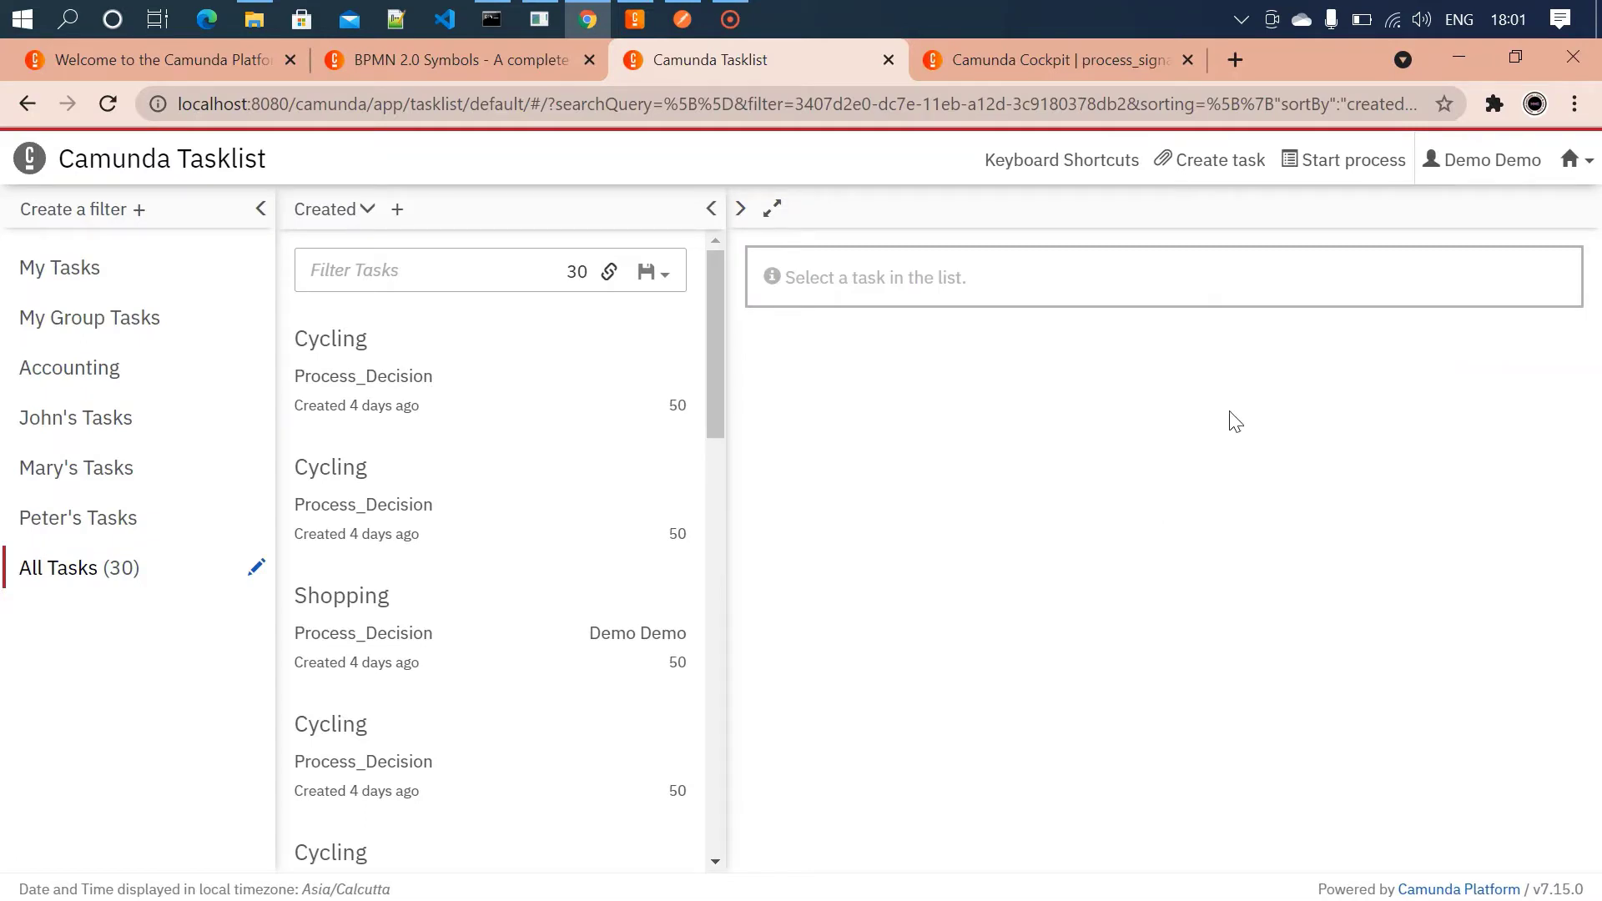
- Start a process_signal instance in Camunda Tasklist with the Name field set to name1
{"action": "left_click", "coordinate": [1338, 177]}
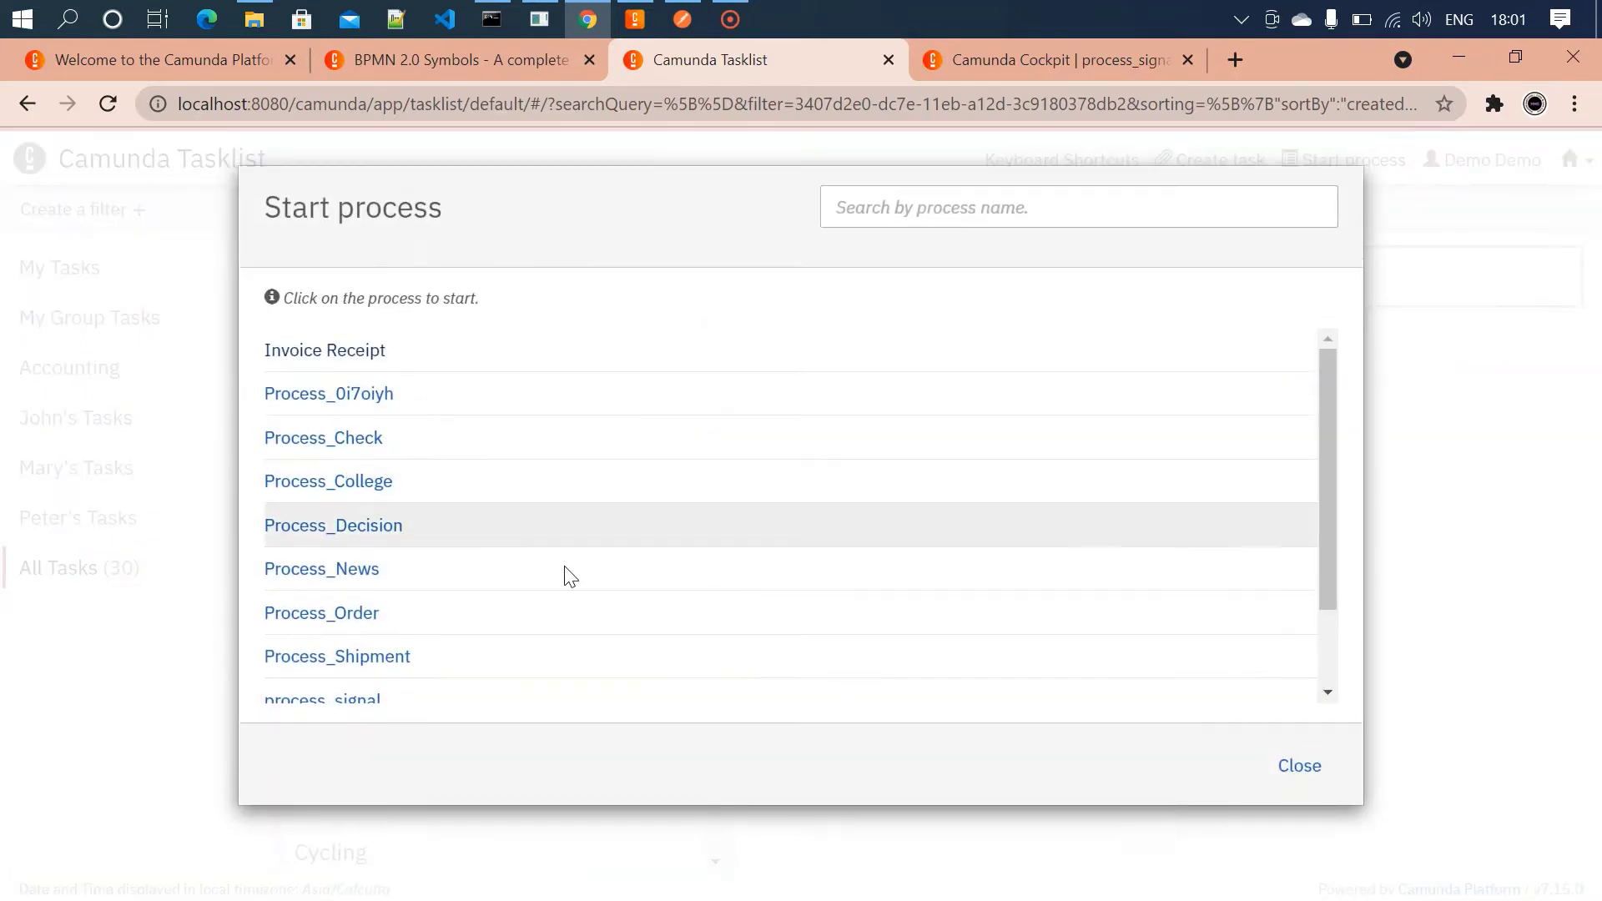
{"action": "scroll", "coordinate": [654, 582], "scroll_direction": "down", "scroll_amount": 2}
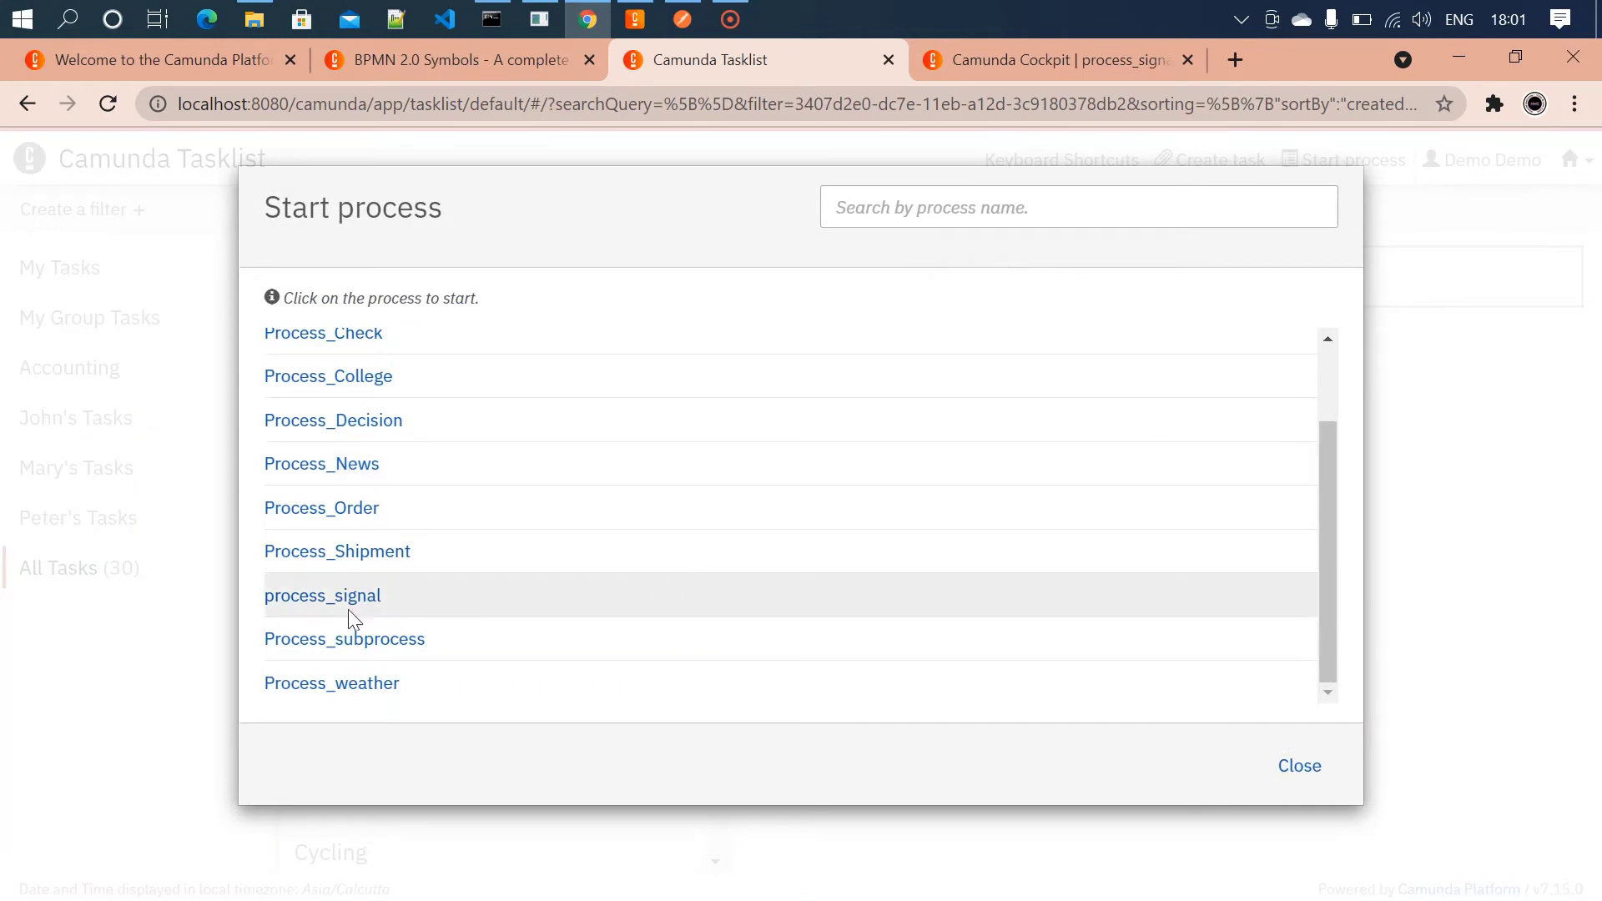
{"action": "left_click", "coordinate": [319, 609]}
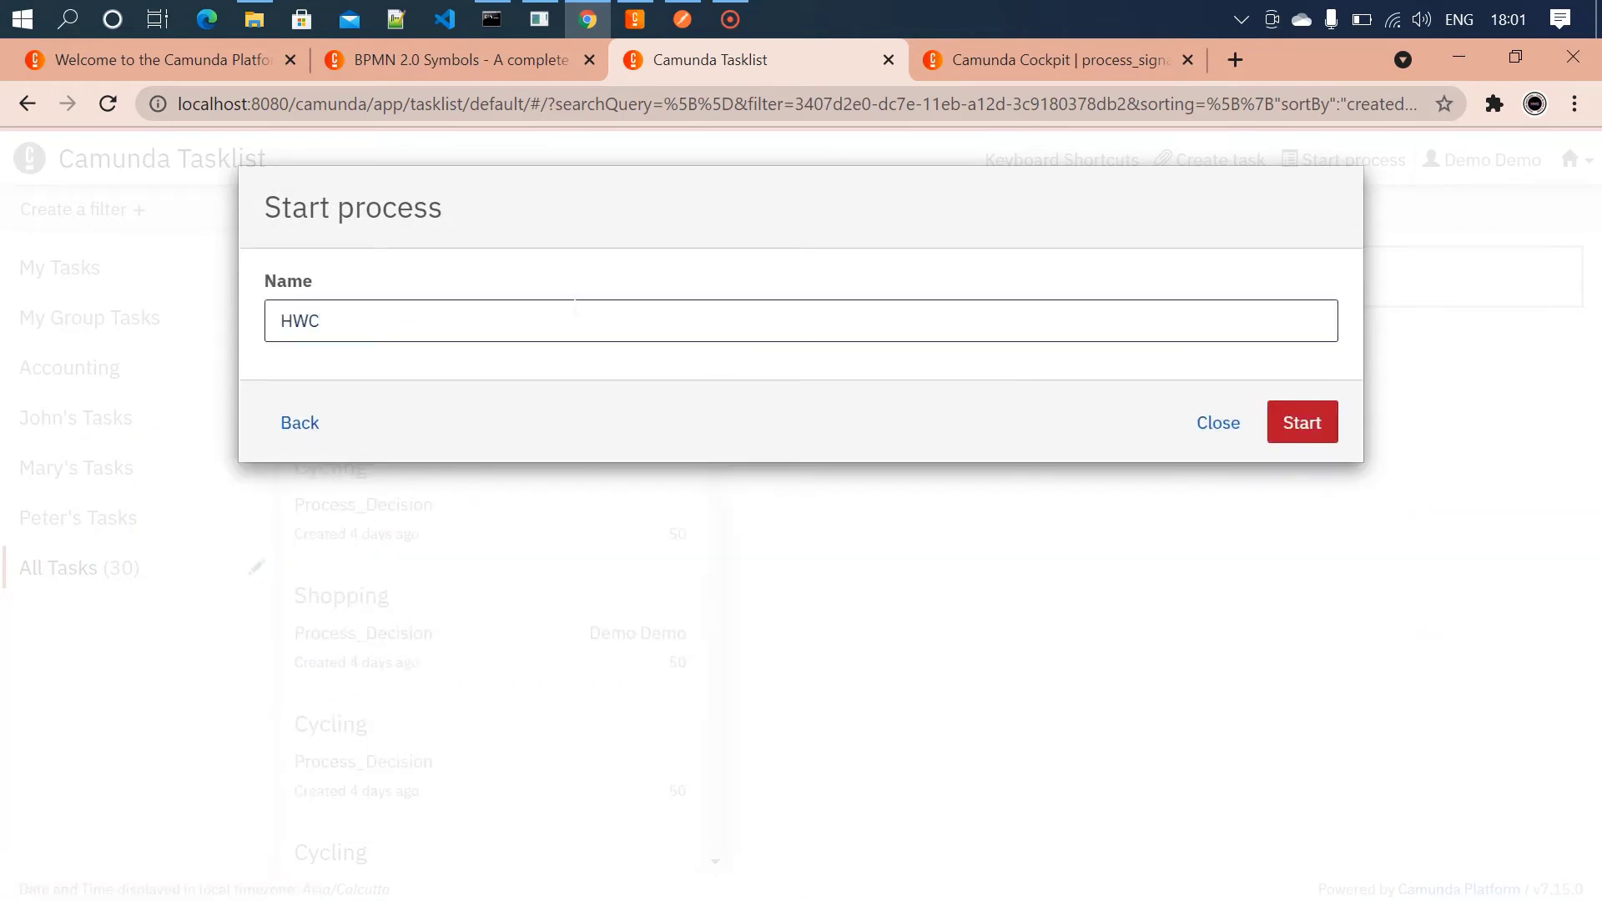
{"action": "left_click", "coordinate": [311, 321]}
{"action": "double_click", "coordinate": [310, 321]}
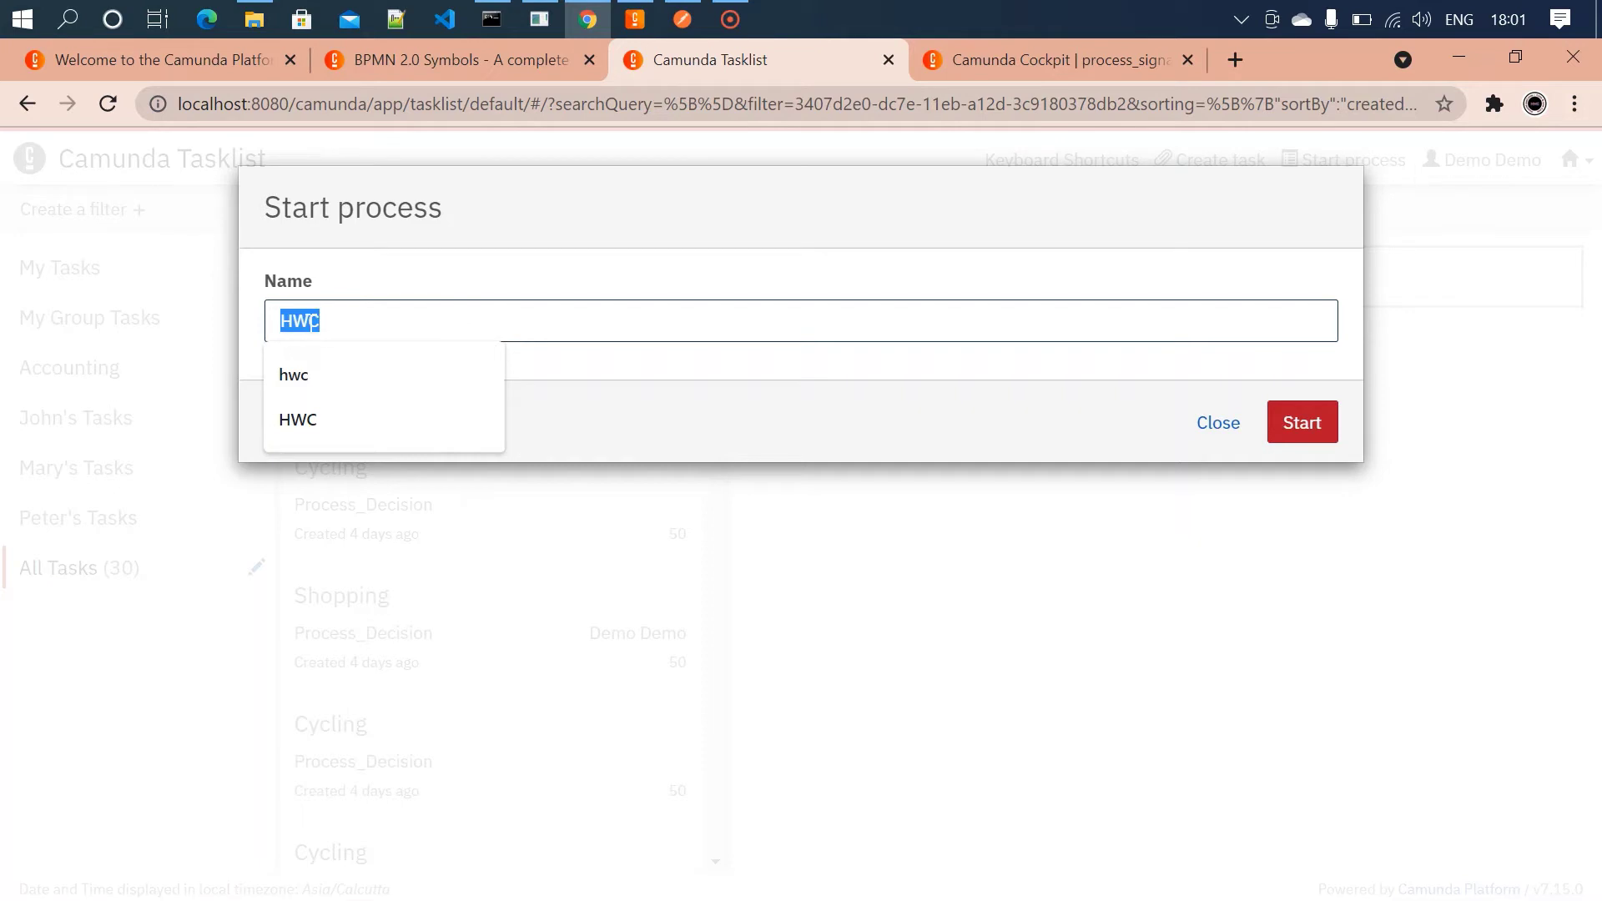
{"action": "type", "text": "name1"}
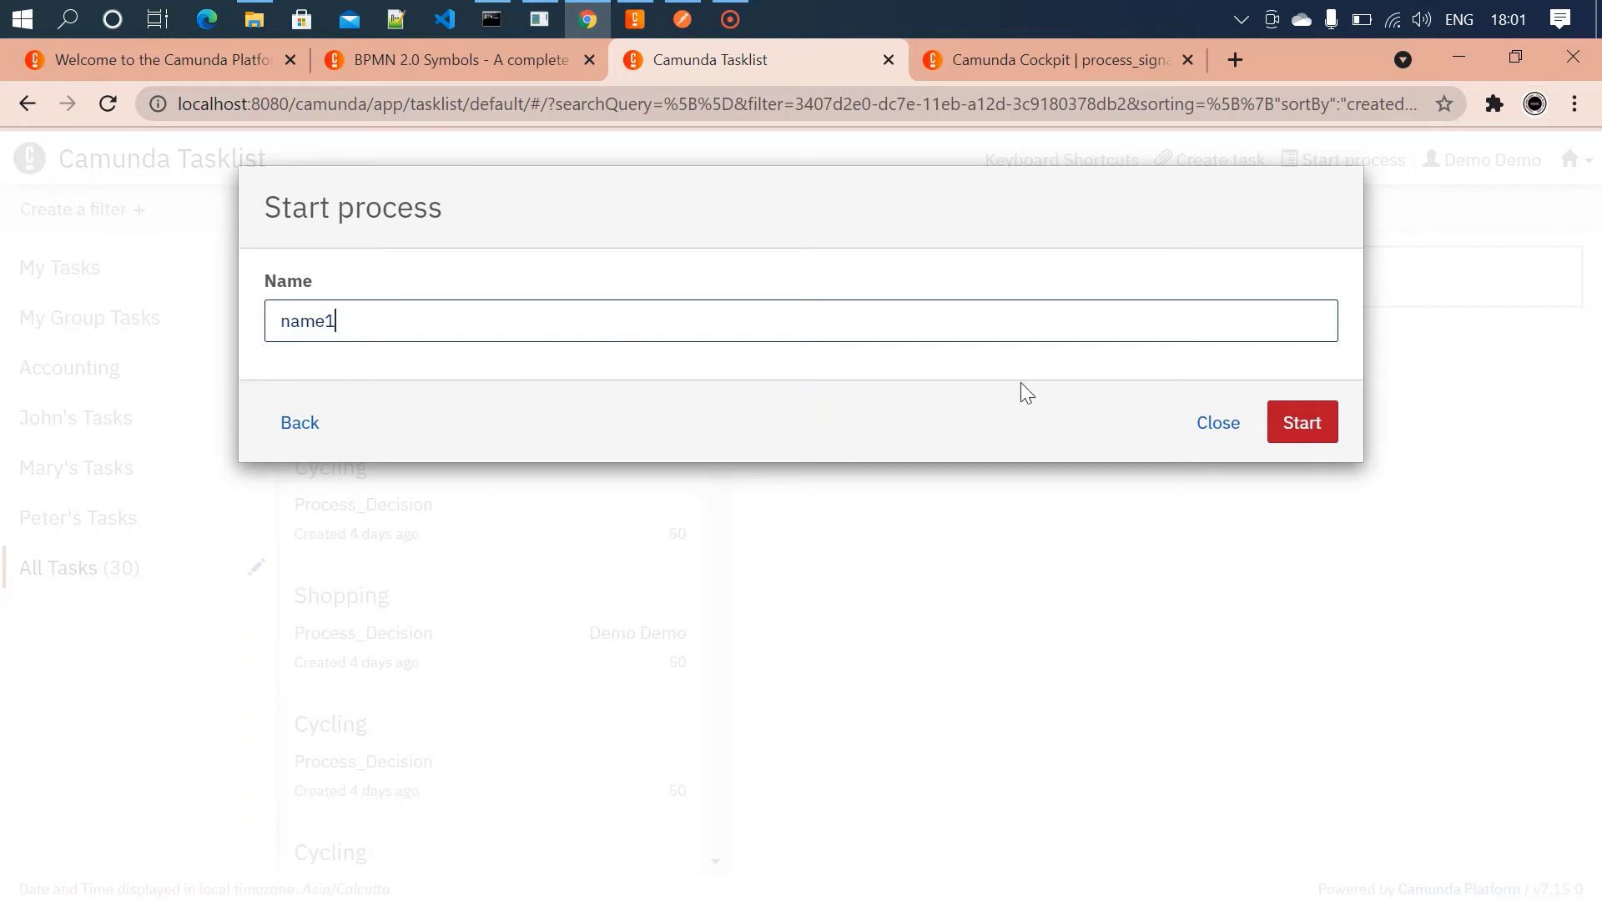
{"action": "left_click", "coordinate": [1303, 423]}
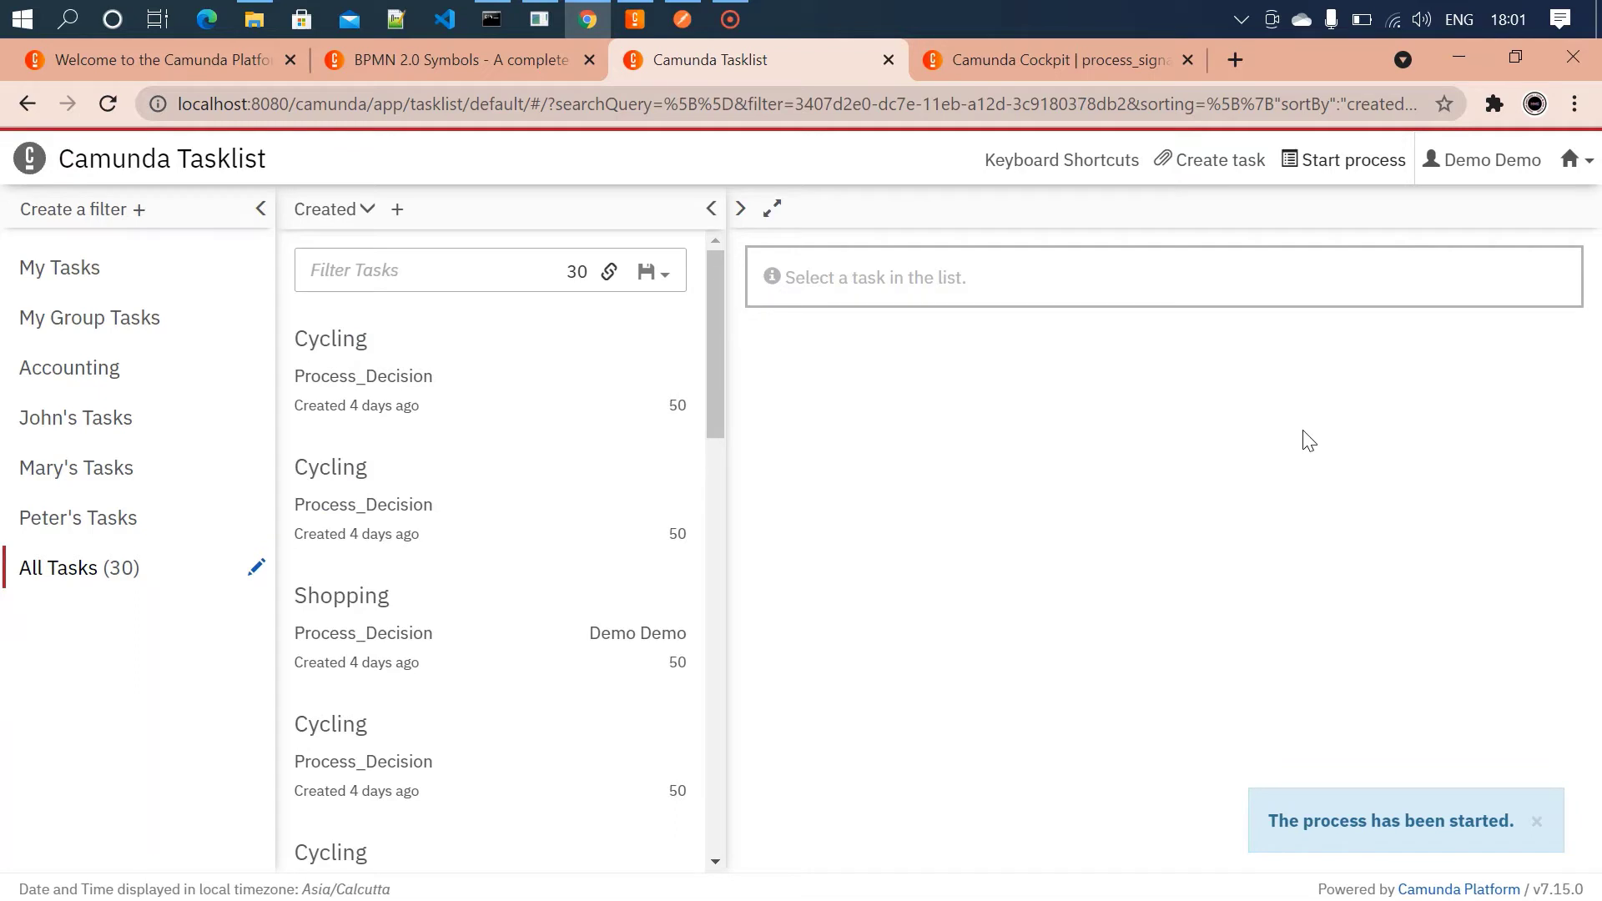
- Switch to Camunda Cockpit and open process_signal from the deployed process definitions to check where its running instance is waiting
{"action": "left_click", "coordinate": [1038, 51]}
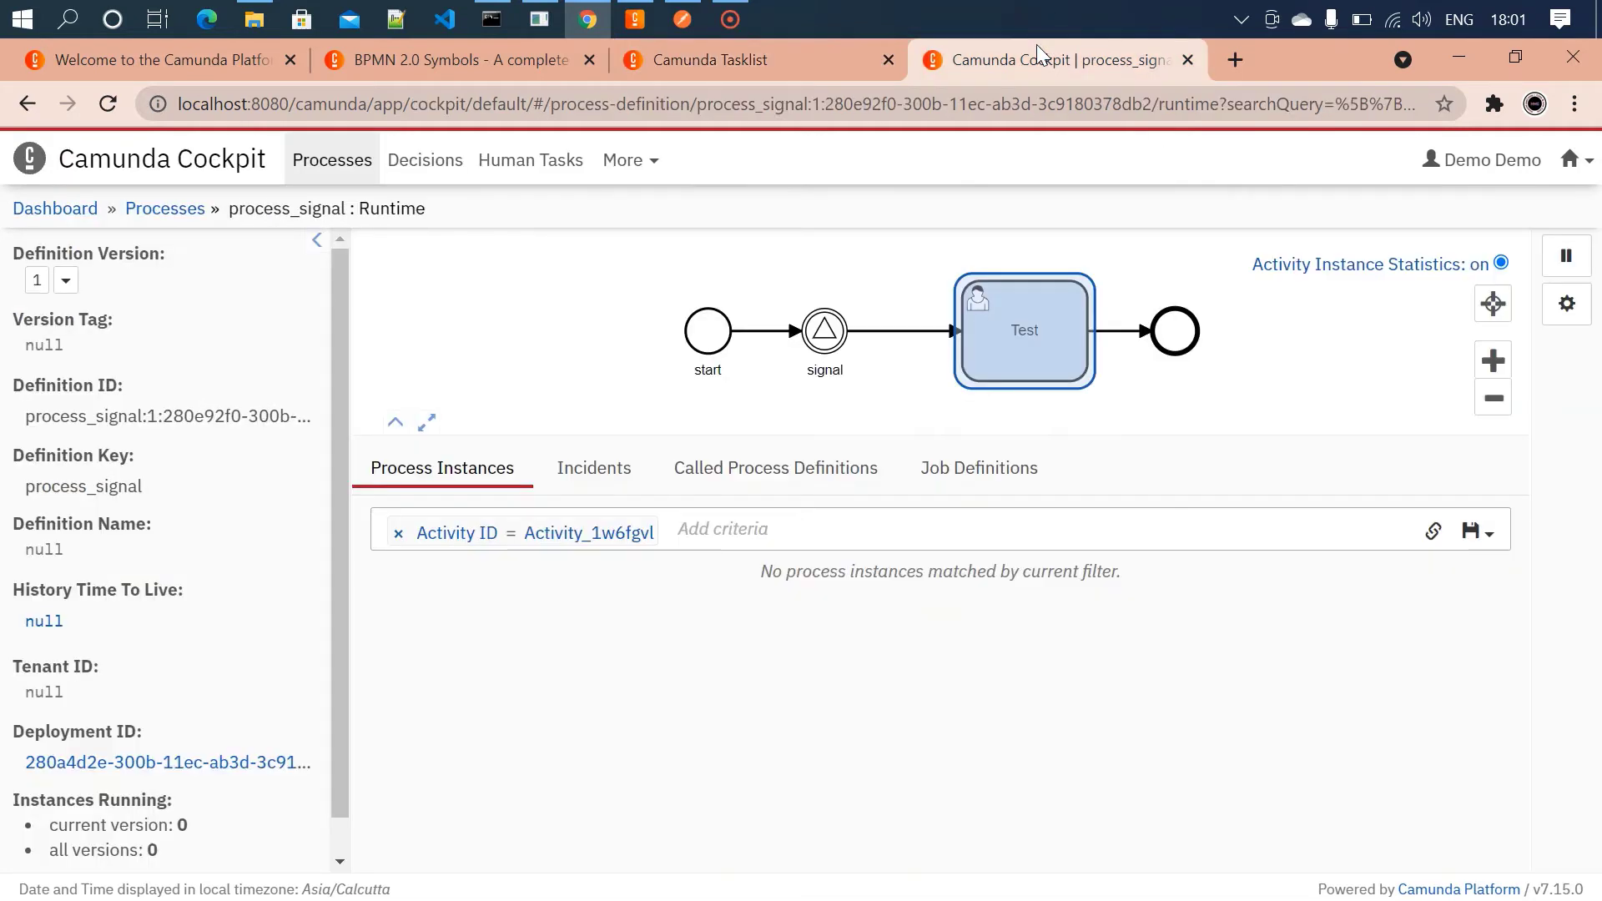
{"action": "left_click", "coordinate": [108, 102]}
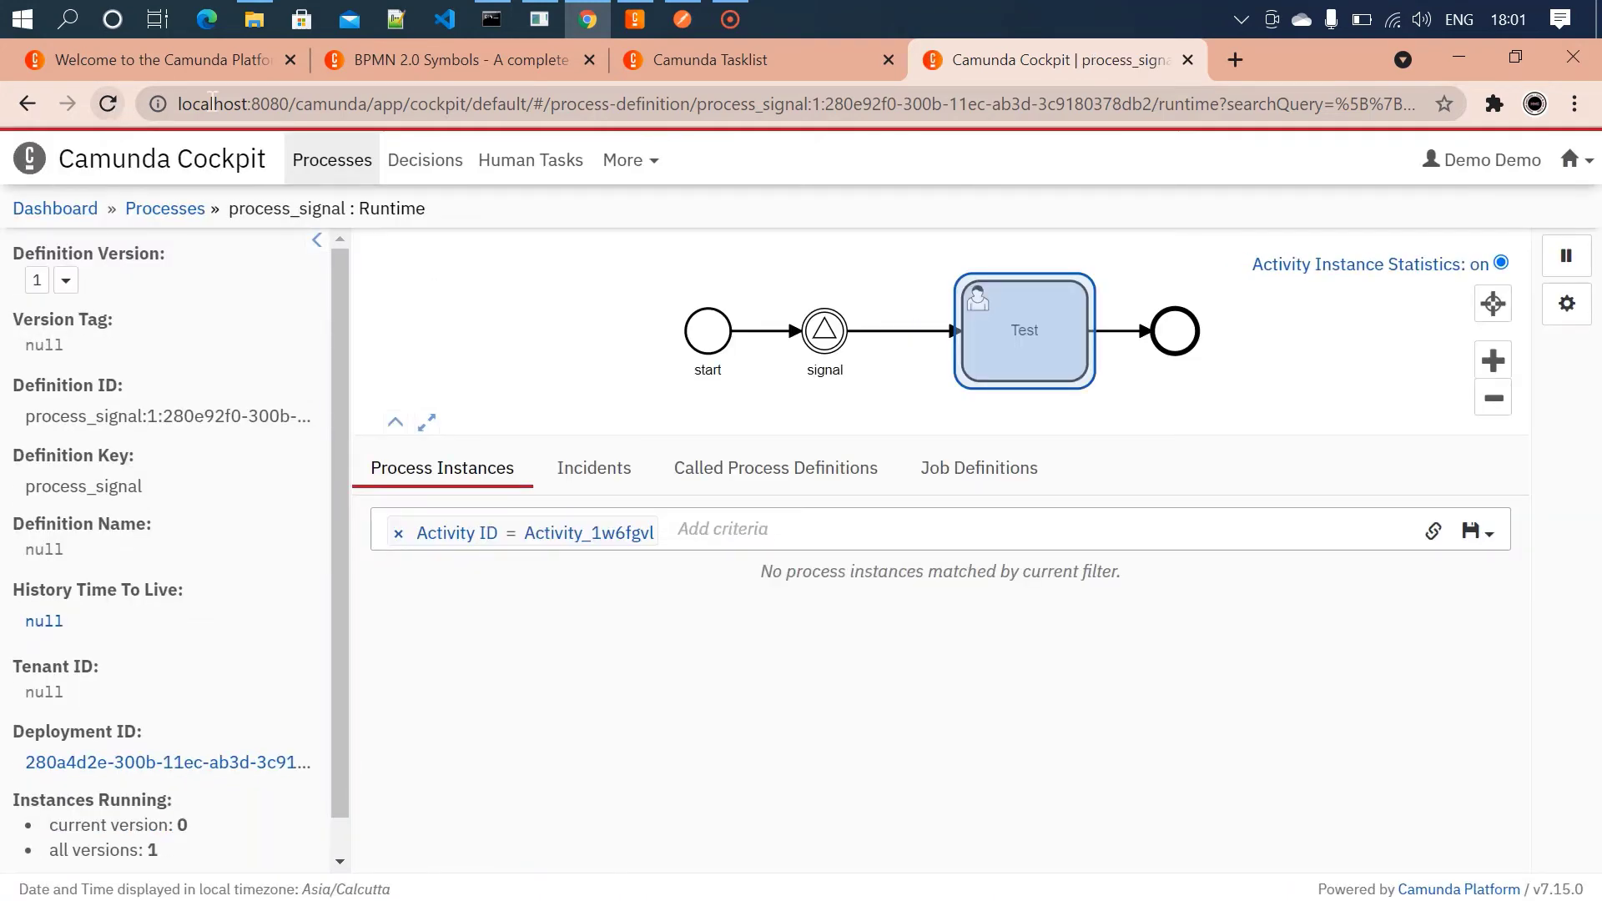
{"action": "key", "text": "F5"}
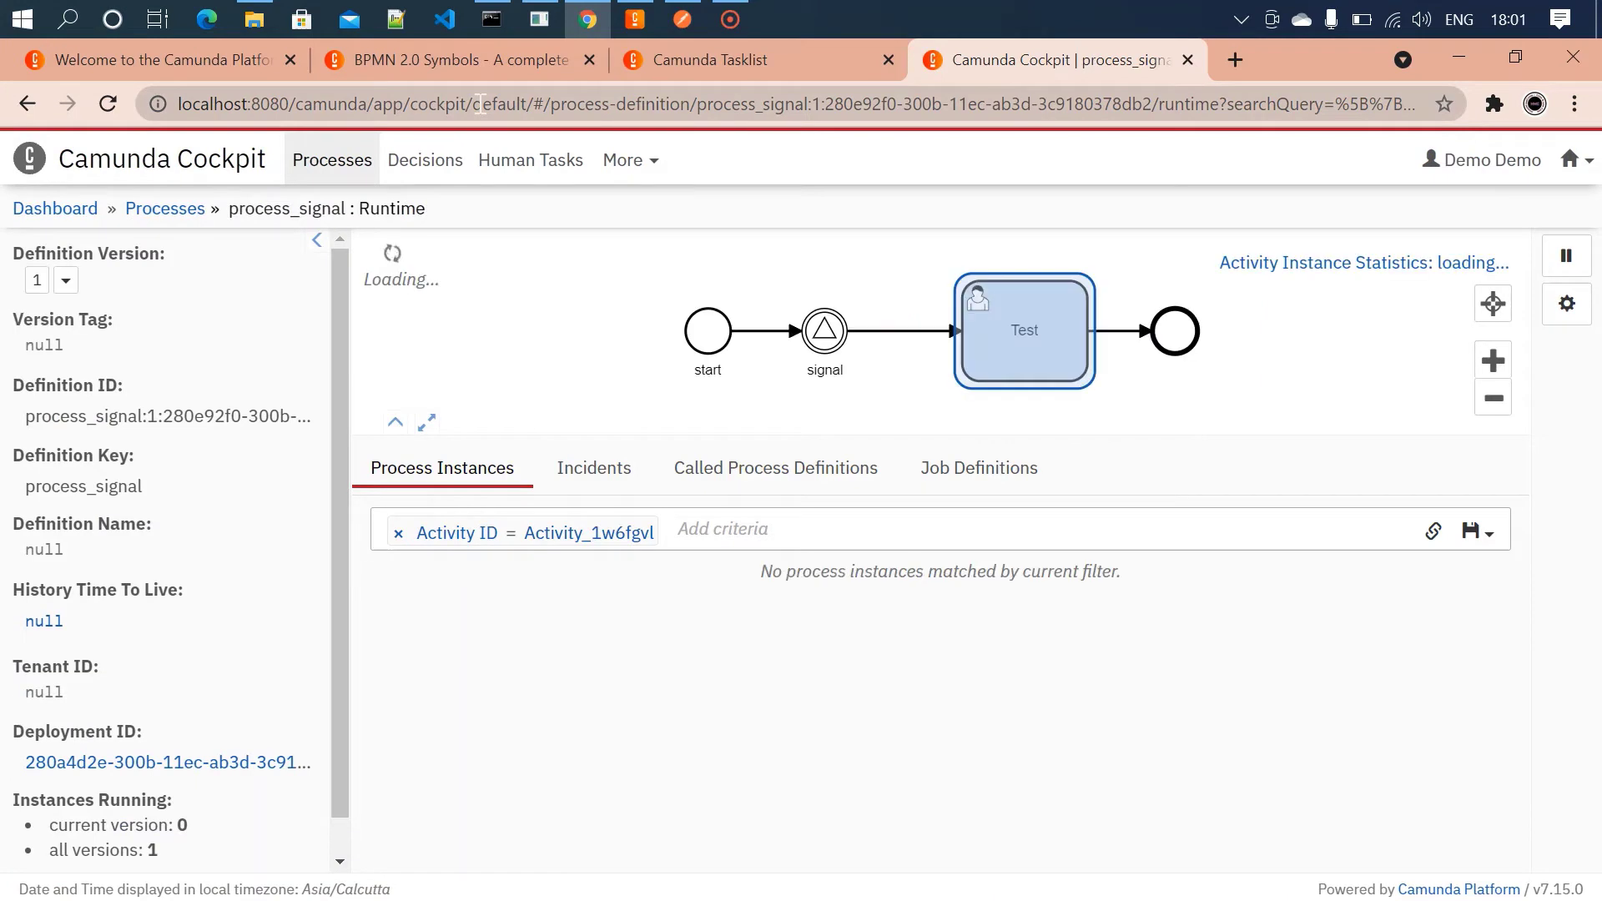
{"action": "left_click", "coordinate": [230, 162]}
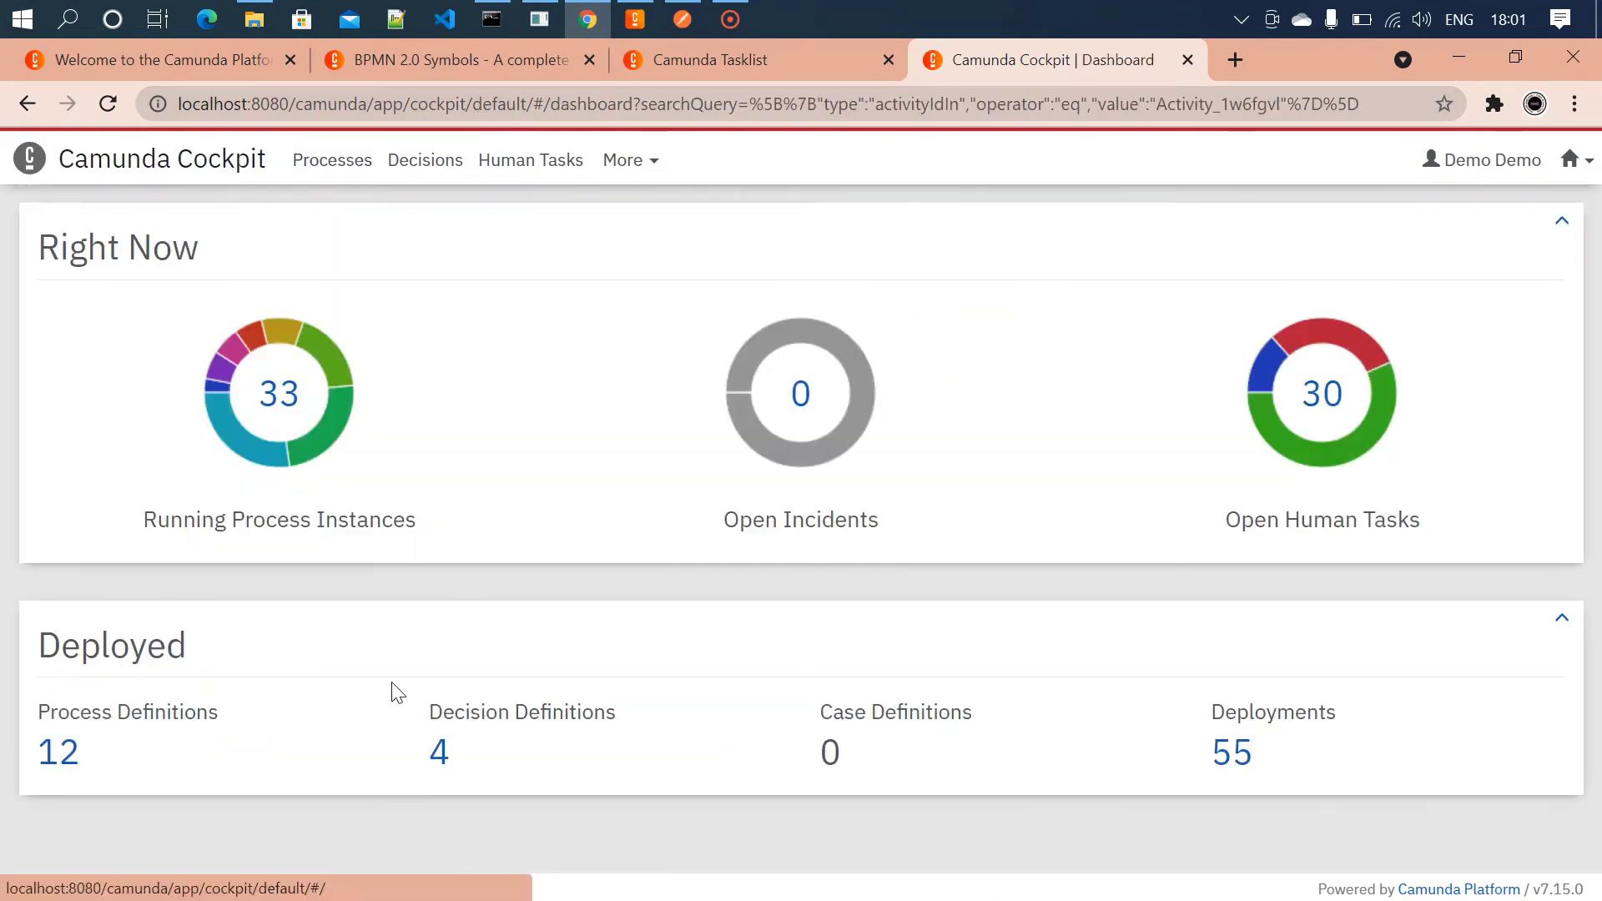
{"action": "left_click", "coordinate": [59, 753]}
{"action": "scroll", "coordinate": [597, 361], "scroll_direction": "down", "scroll_amount": 2}
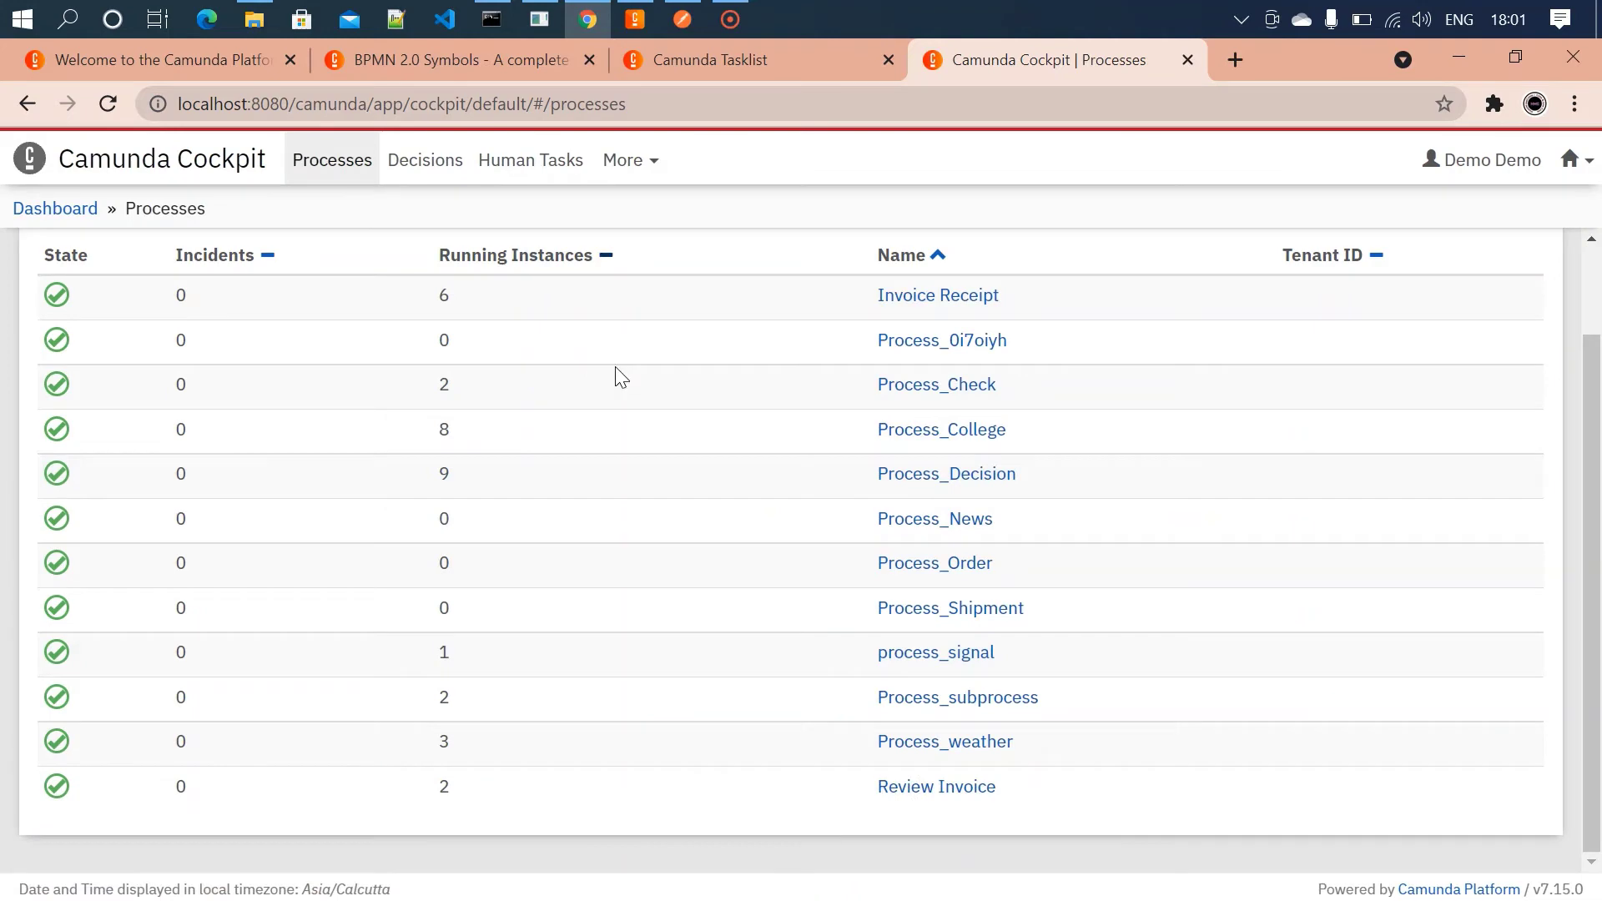
{"action": "left_click", "coordinate": [953, 655]}
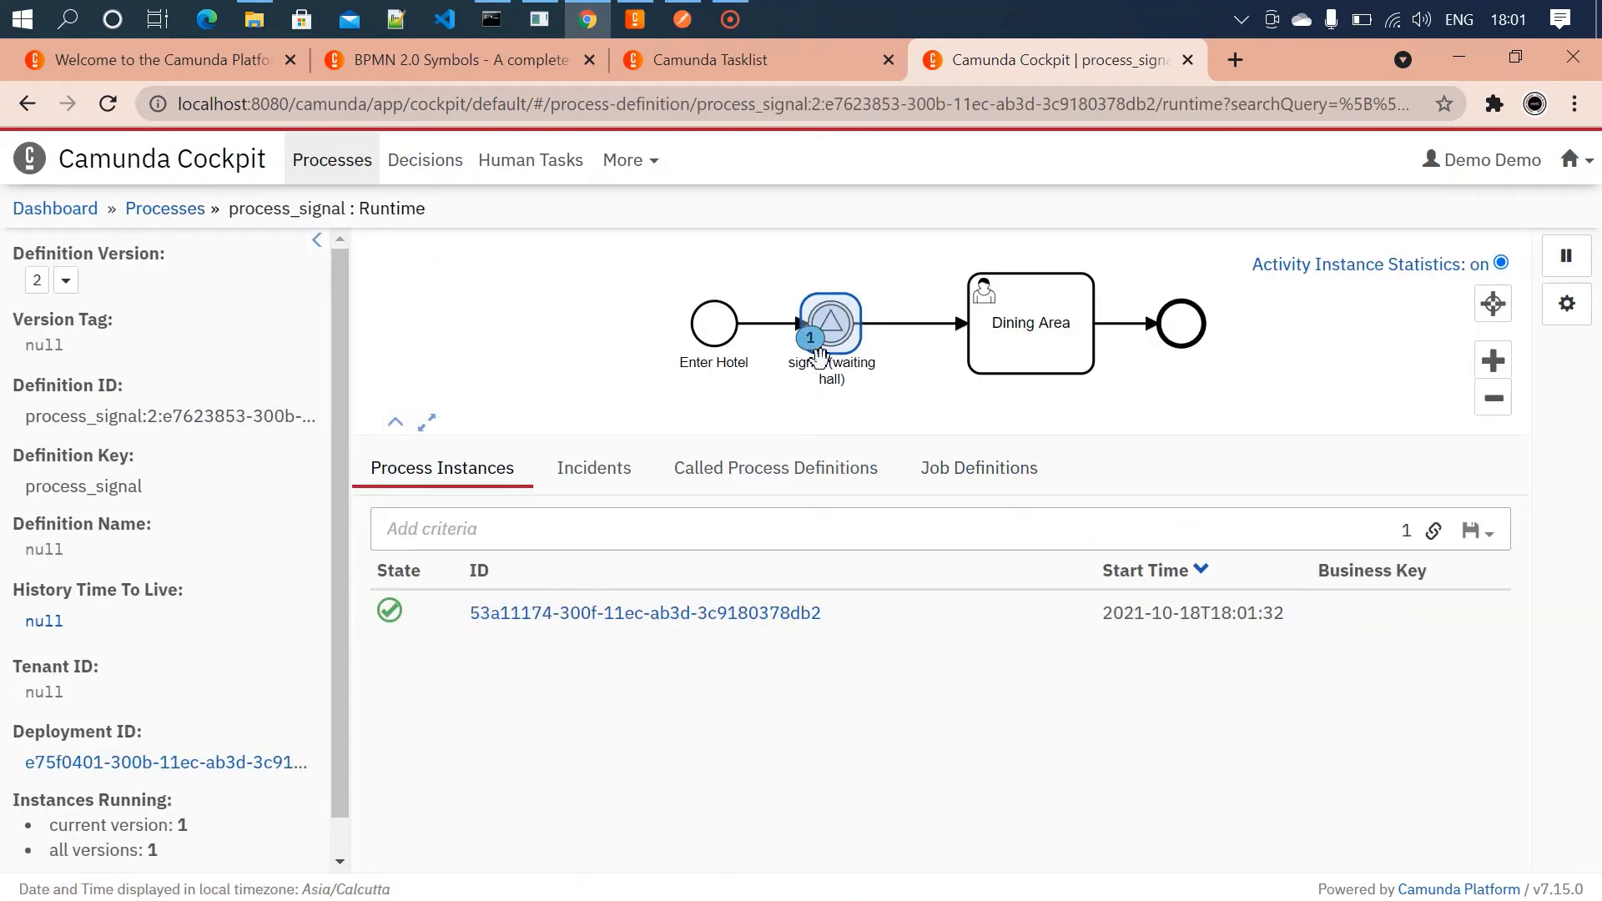
- Start a process_signal instance in Camunda Tasklist with Name set to name2, and refresh the process_signal runtime view in Cockpit
{"action": "left_click", "coordinate": [749, 59]}
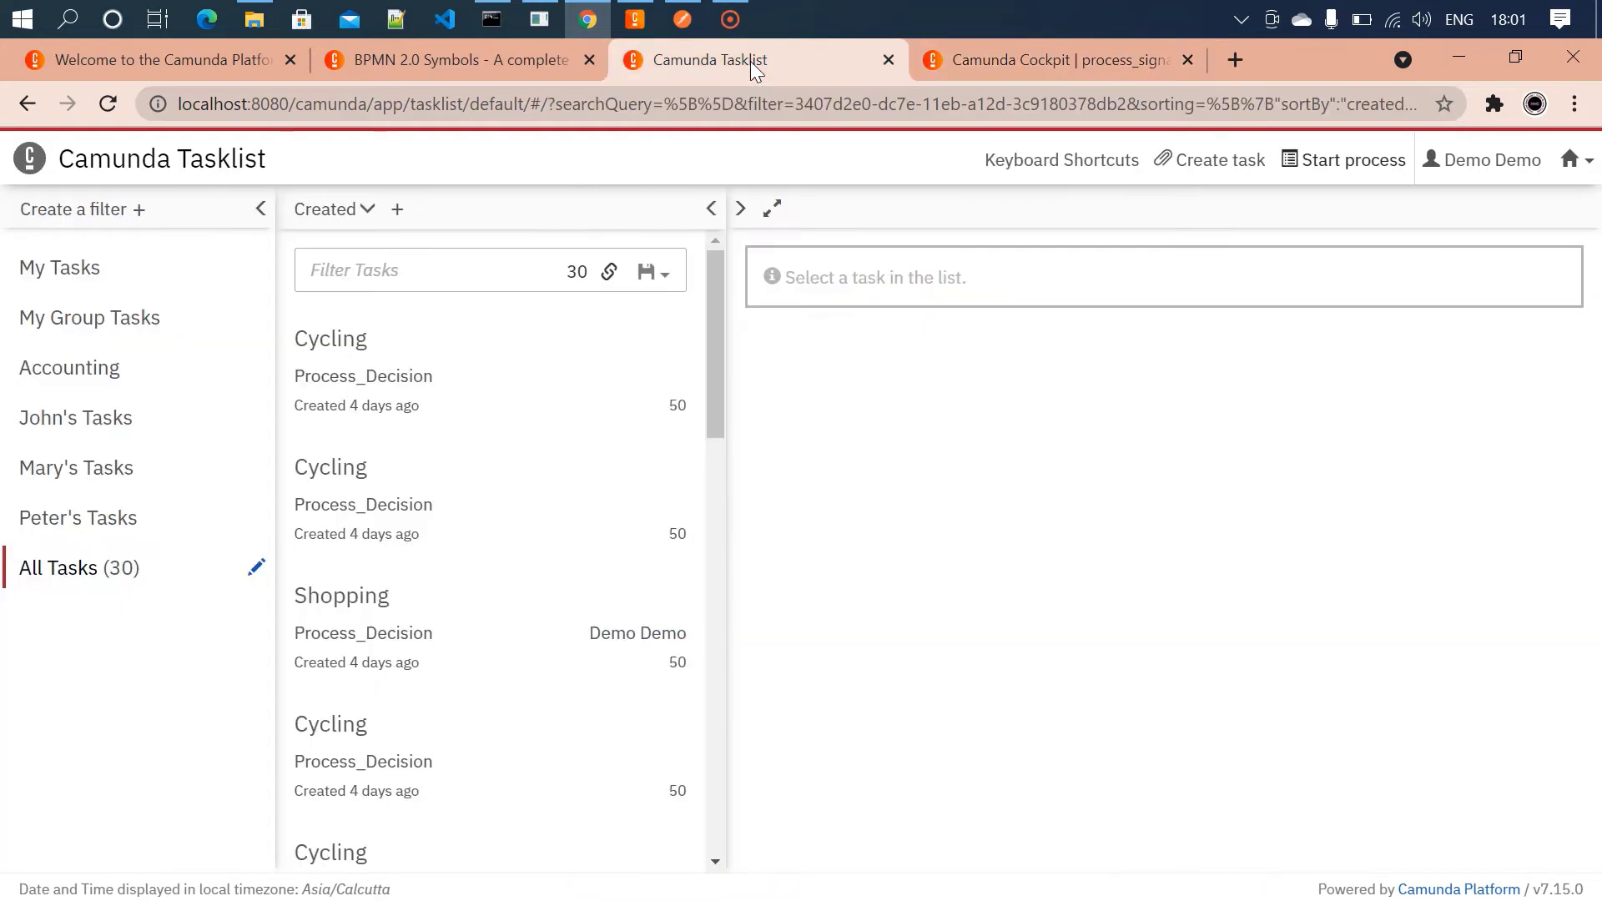
{"action": "left_click", "coordinate": [1356, 161]}
{"action": "scroll", "coordinate": [608, 544], "scroll_direction": "down", "scroll_amount": 2}
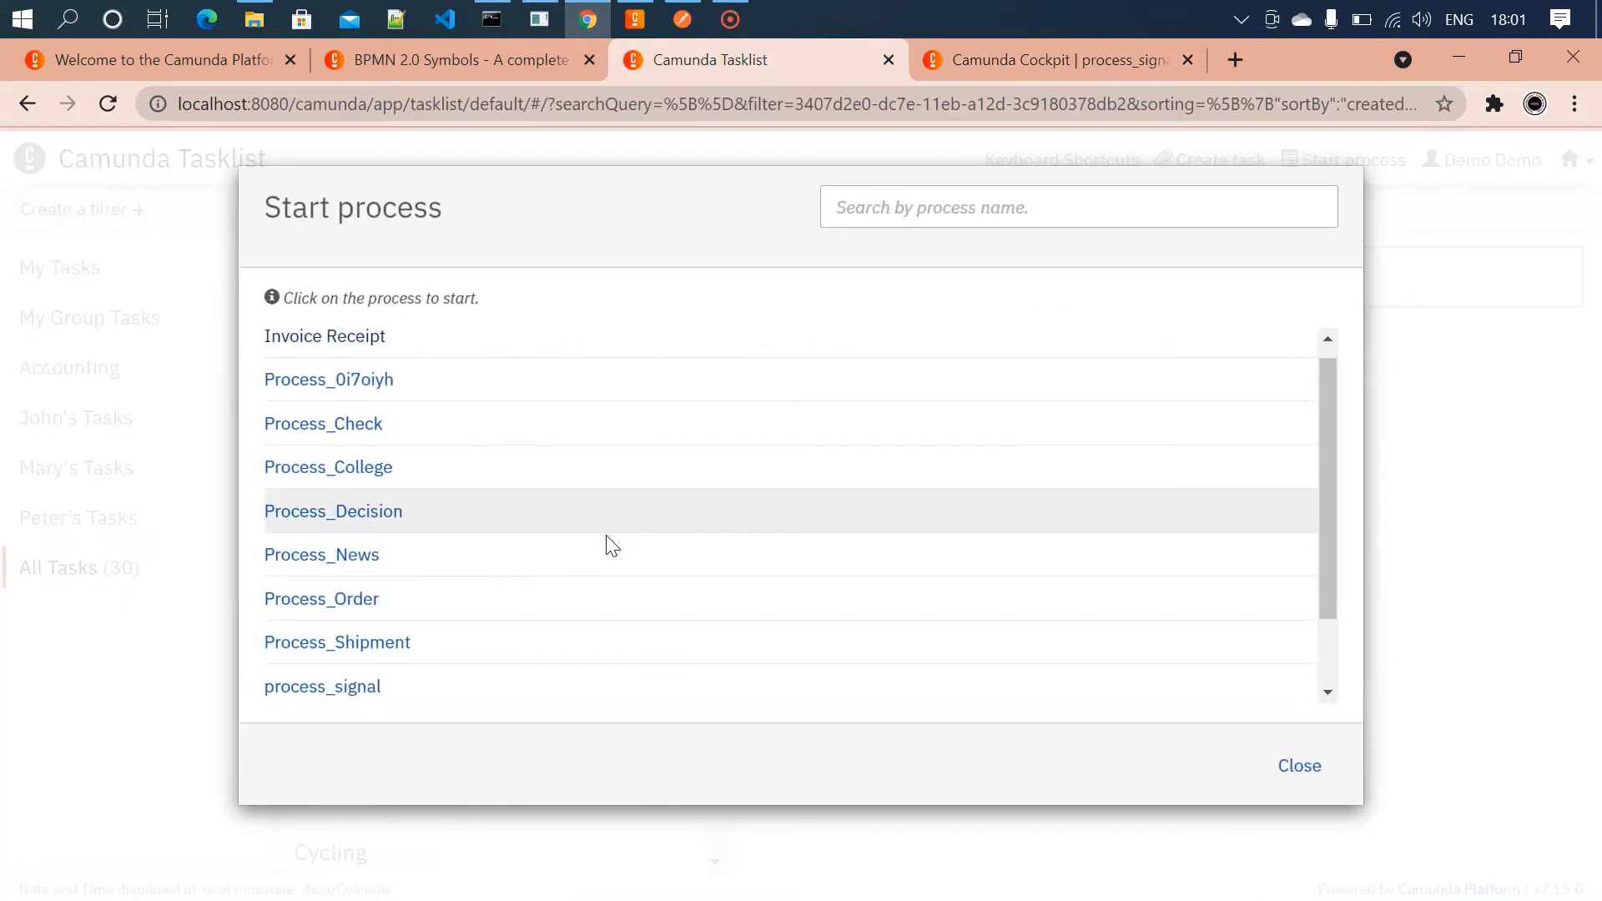
{"action": "left_click", "coordinate": [347, 603]}
{"action": "type", "text": "HWC"}
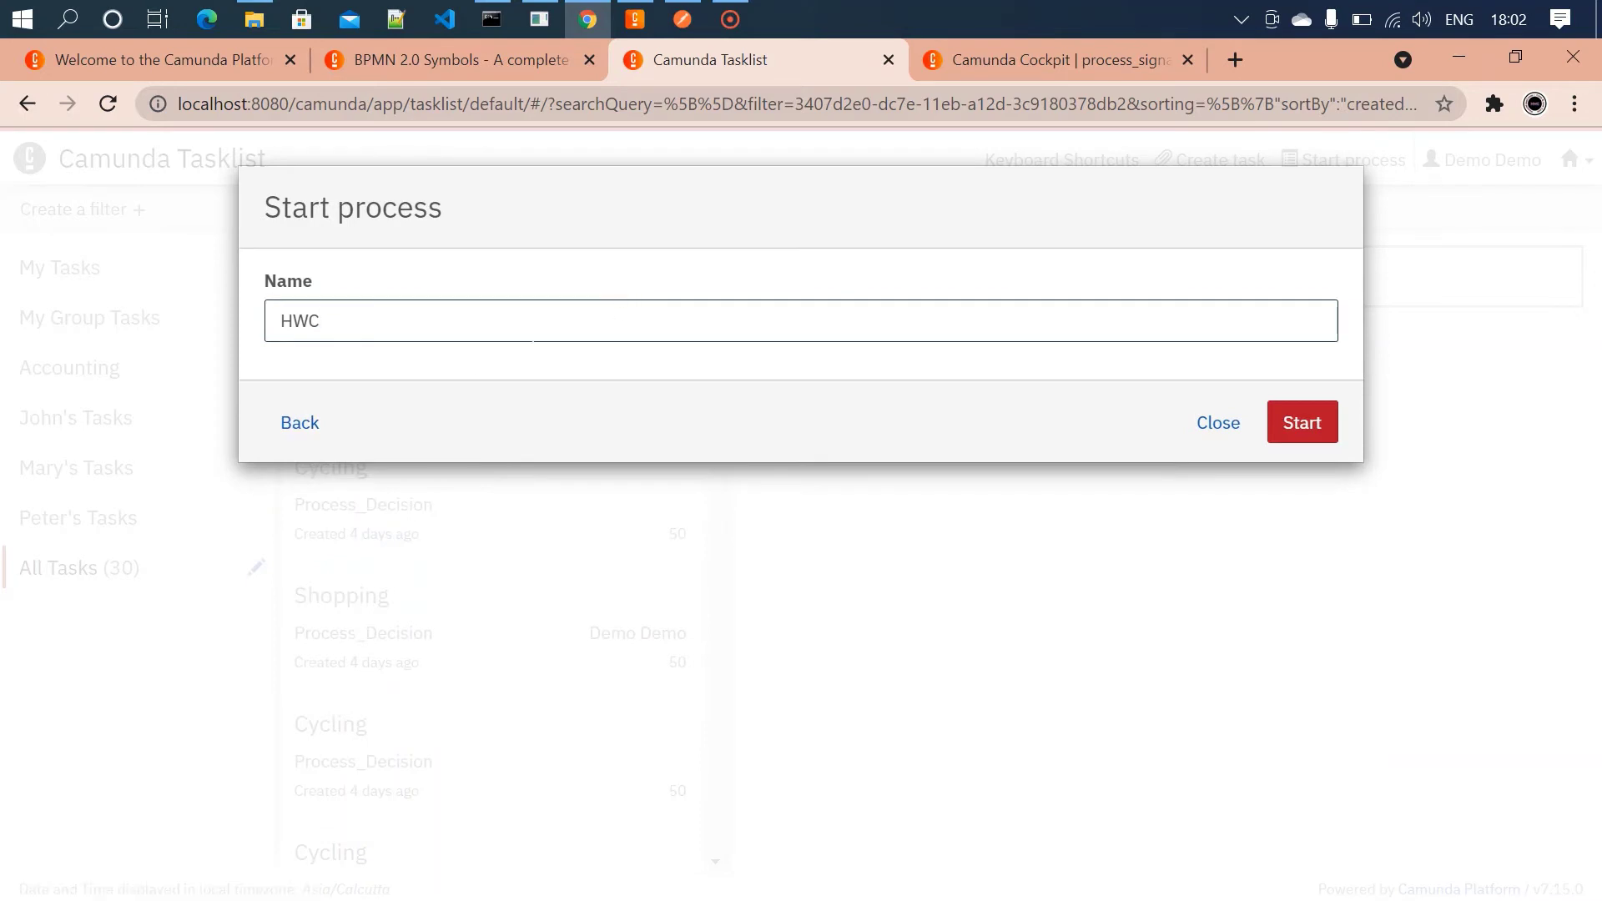
{"action": "key", "text": "ctrl+a"}
{"action": "type", "text": "nam"}
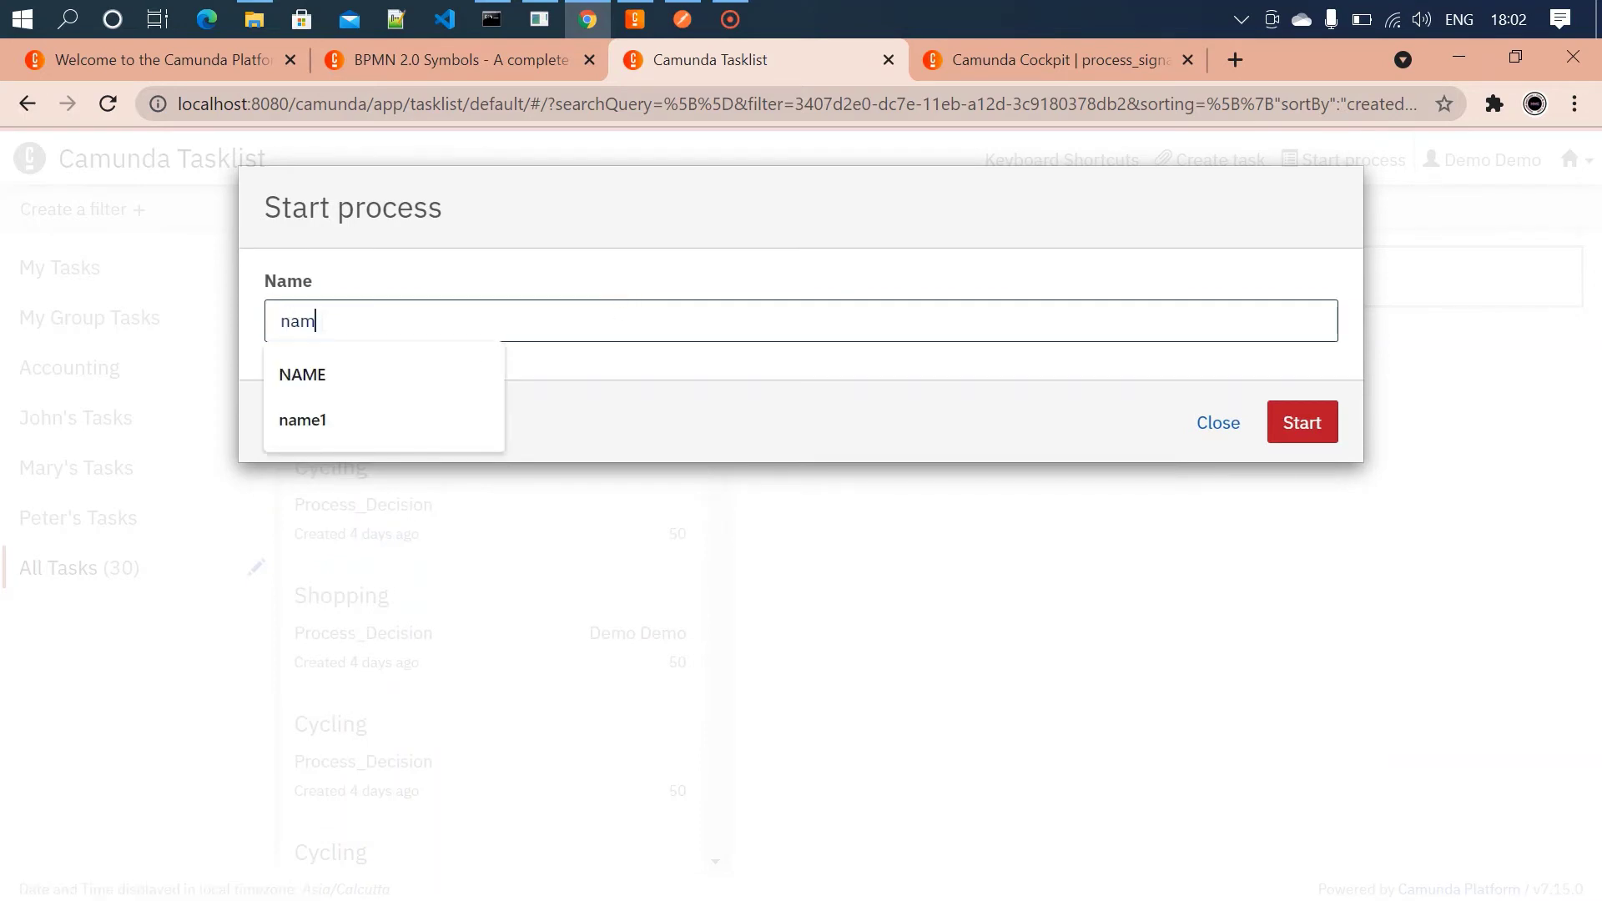
{"action": "type", "text": "e2"}
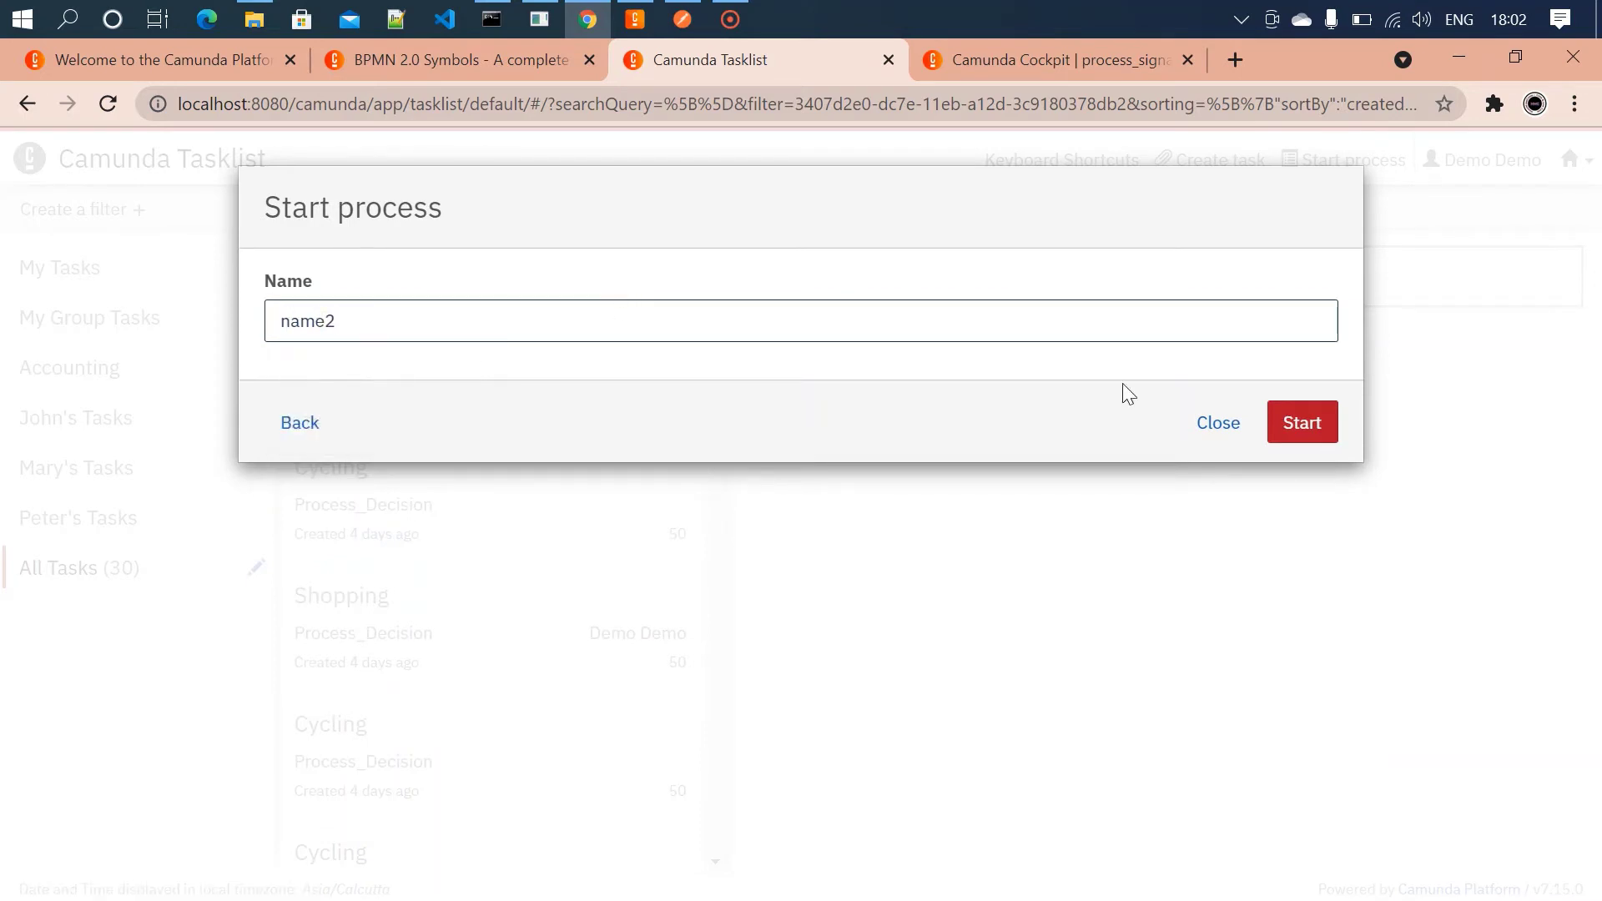
{"action": "left_click", "coordinate": [1296, 422]}
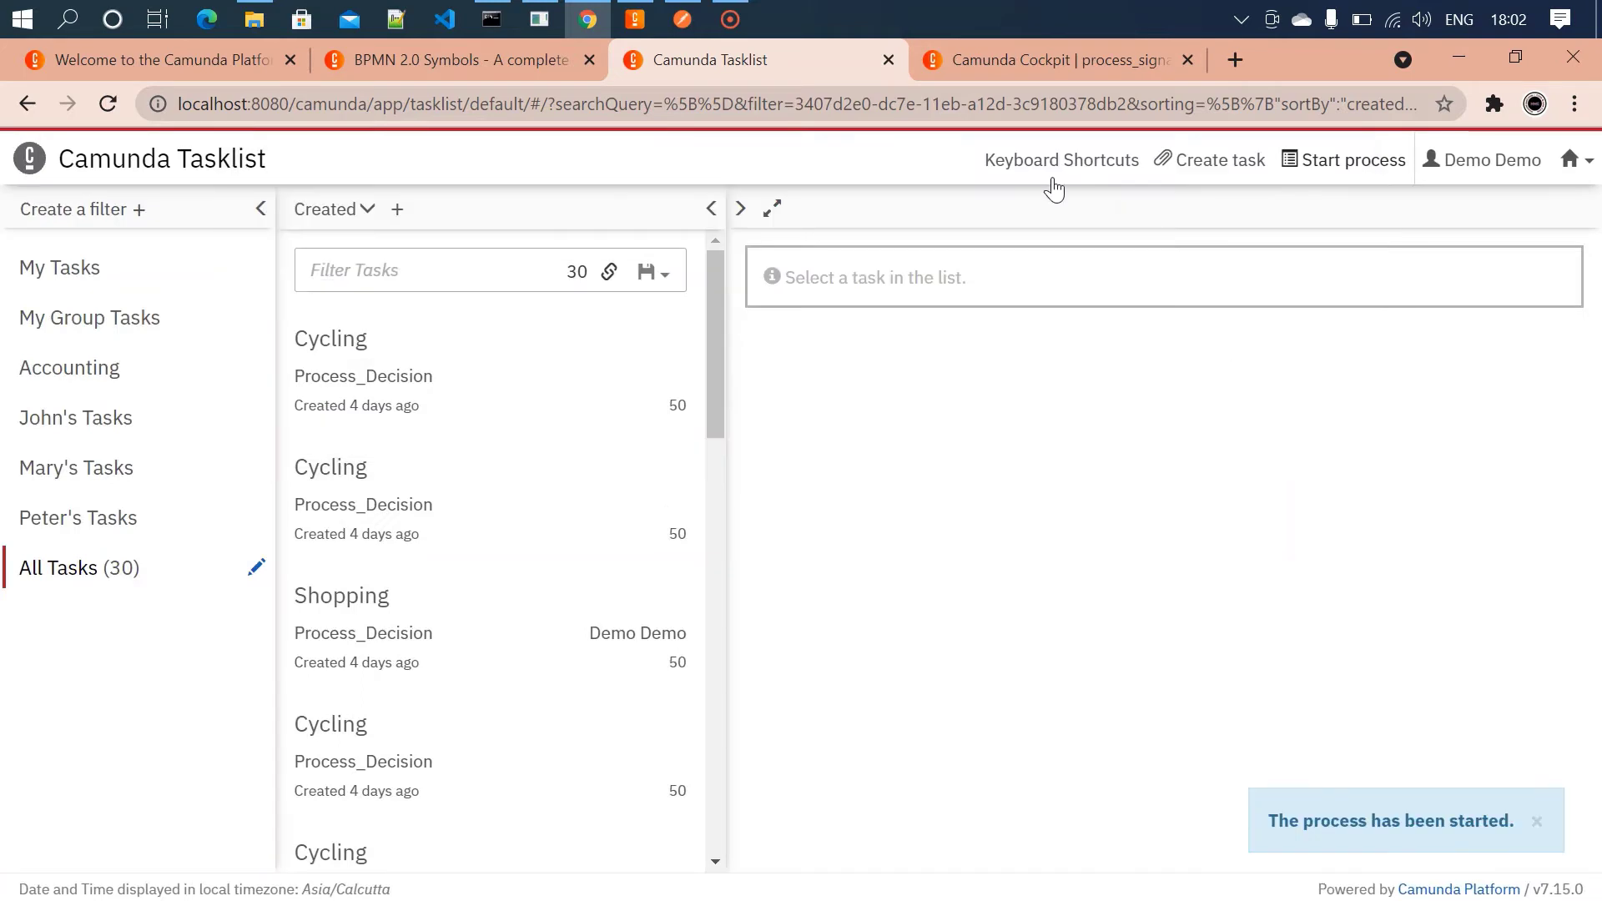
{"action": "left_click", "coordinate": [1014, 71]}
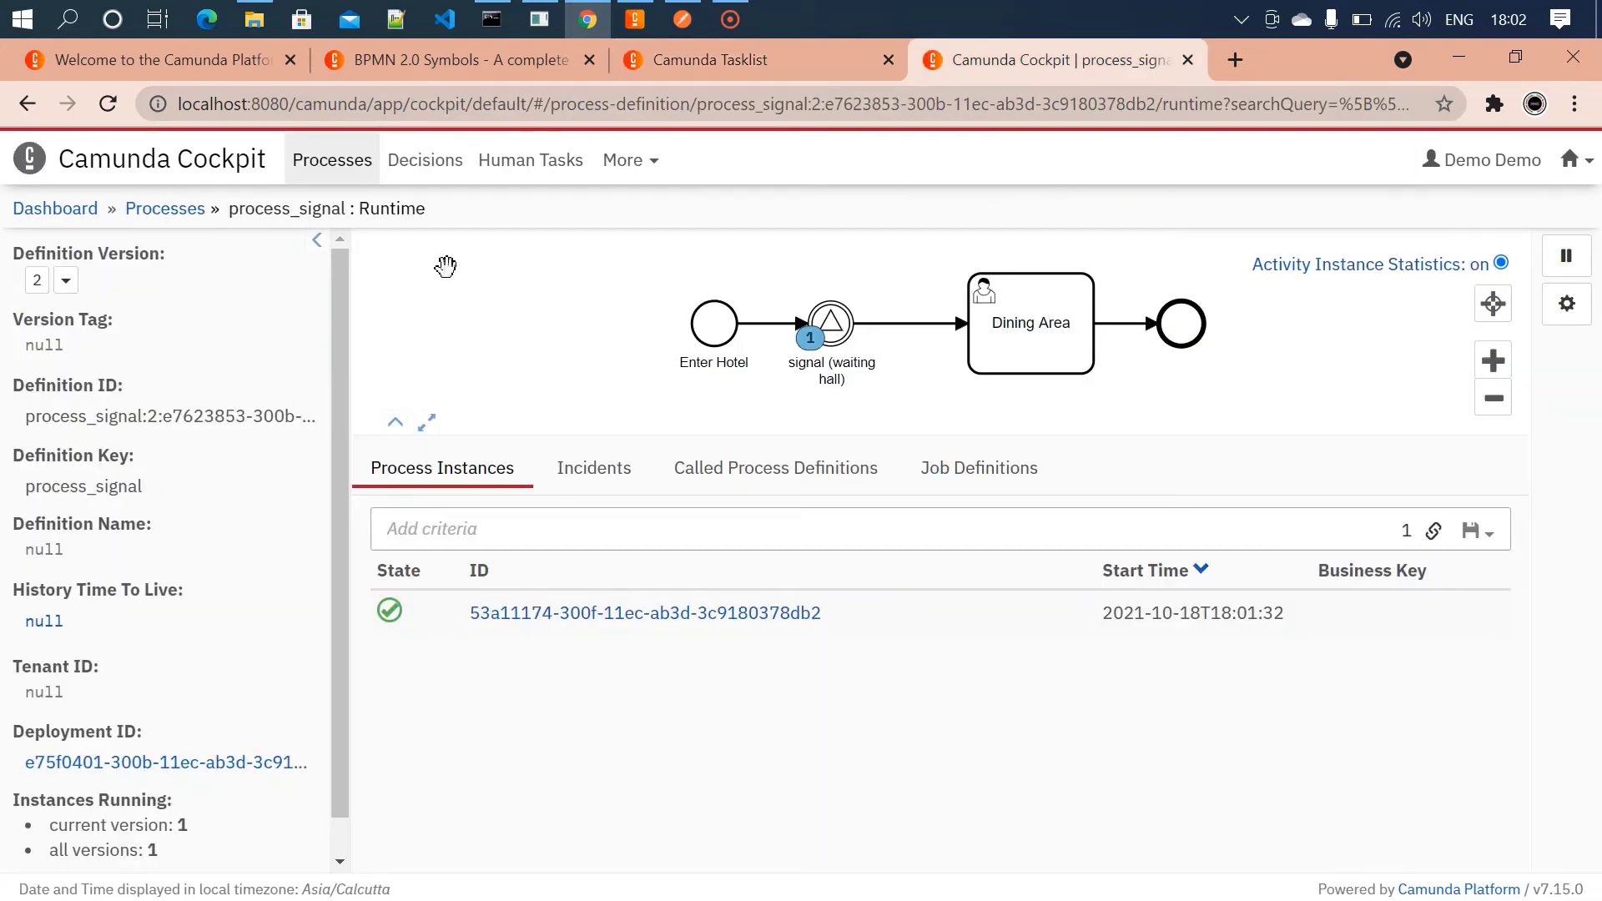
{"action": "left_click", "coordinate": [107, 104]}
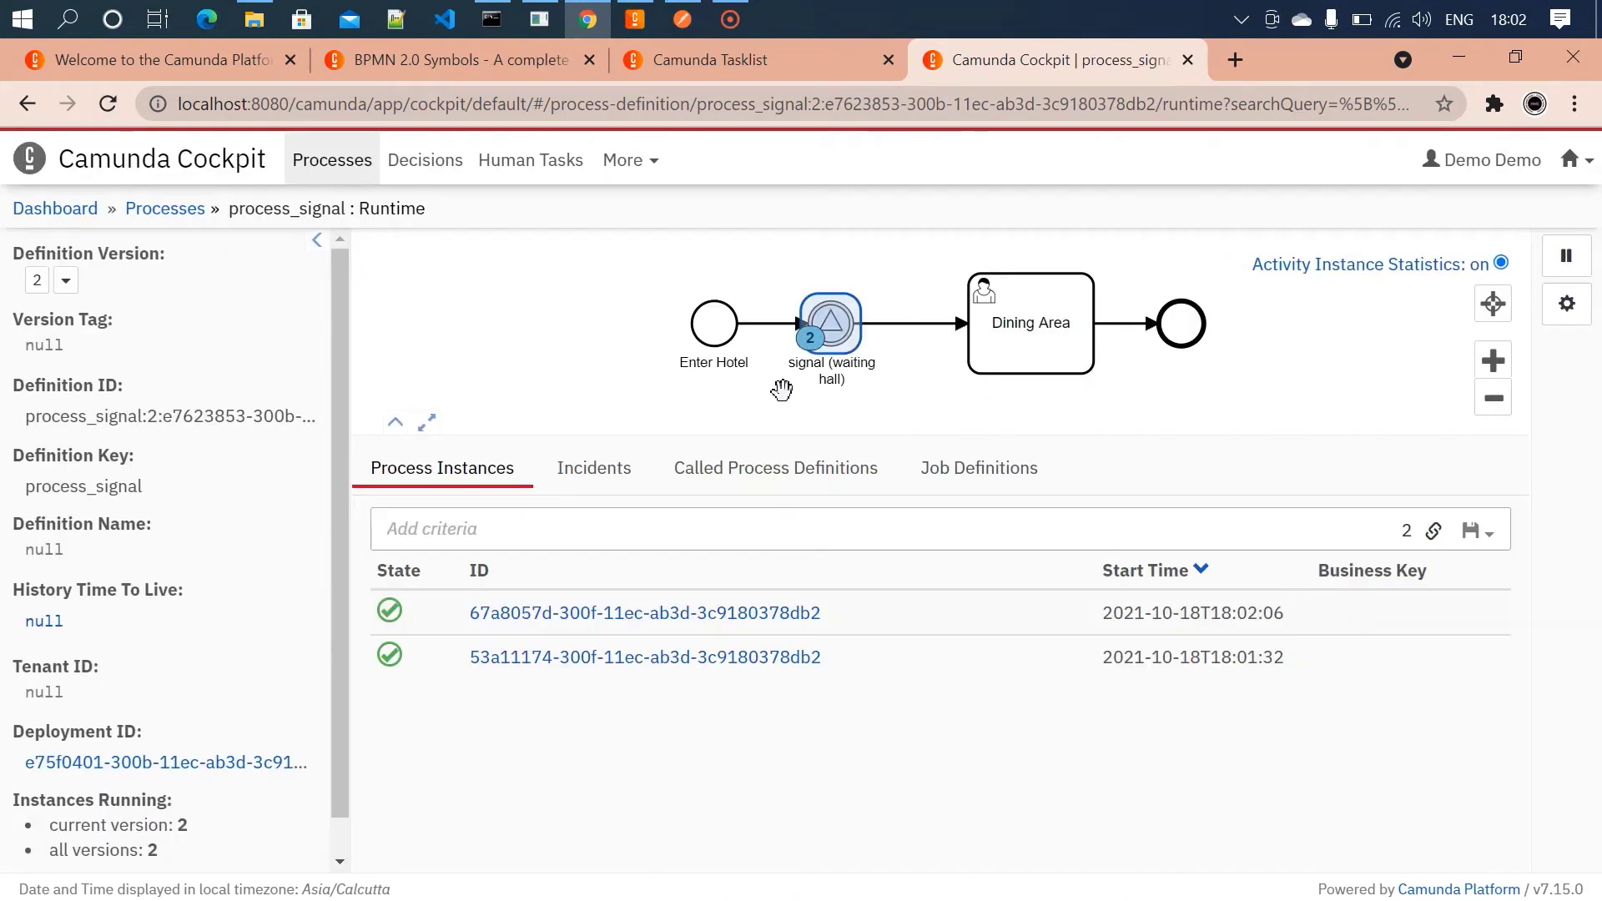
- Start another process_signal instance in Tasklist with Name set to name3, and reload its Cockpit runtime view
{"action": "left_click", "coordinate": [735, 68]}
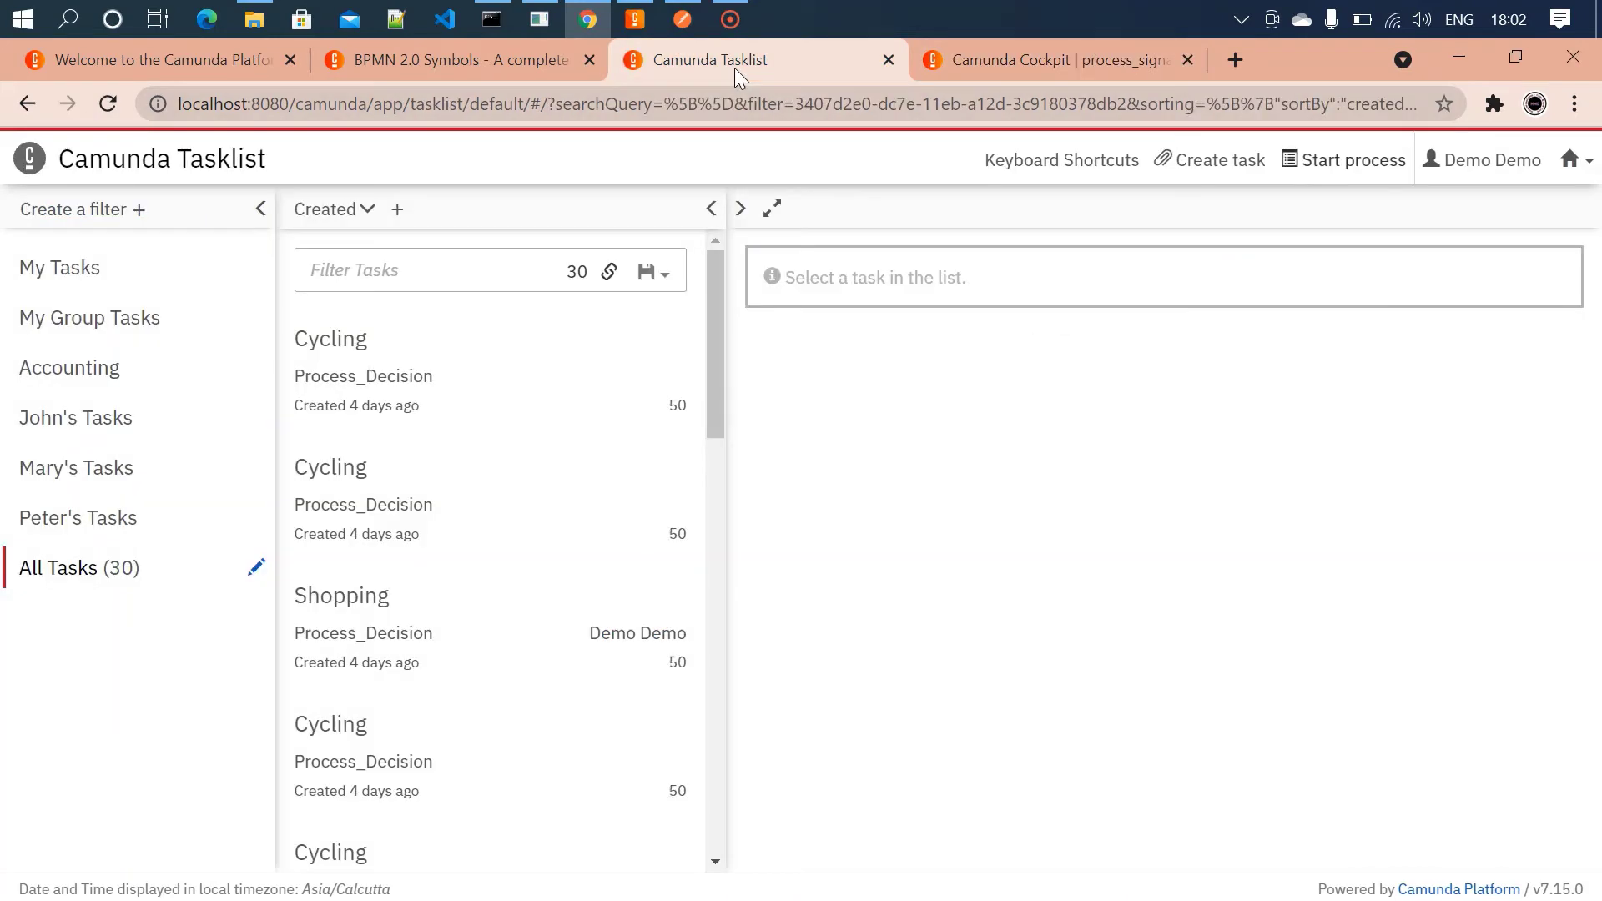
{"action": "left_click", "coordinate": [1352, 161]}
{"action": "scroll", "coordinate": [501, 618], "scroll_direction": "down", "scroll_amount": 2}
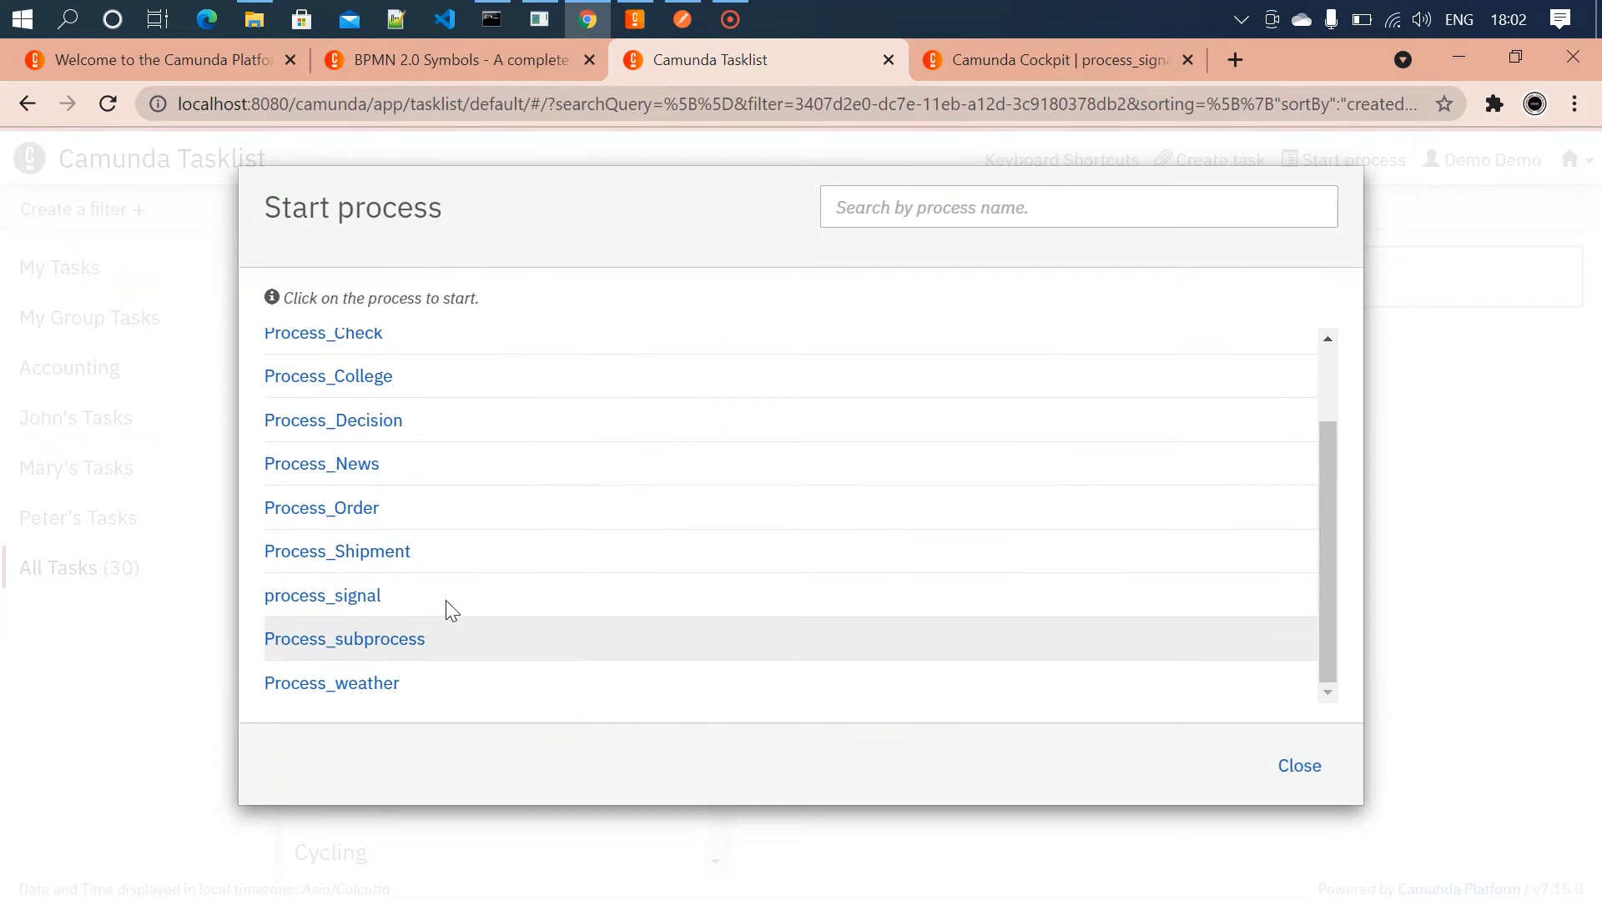
{"action": "left_click", "coordinate": [369, 597]}
{"action": "key", "text": "ctrl+a"}
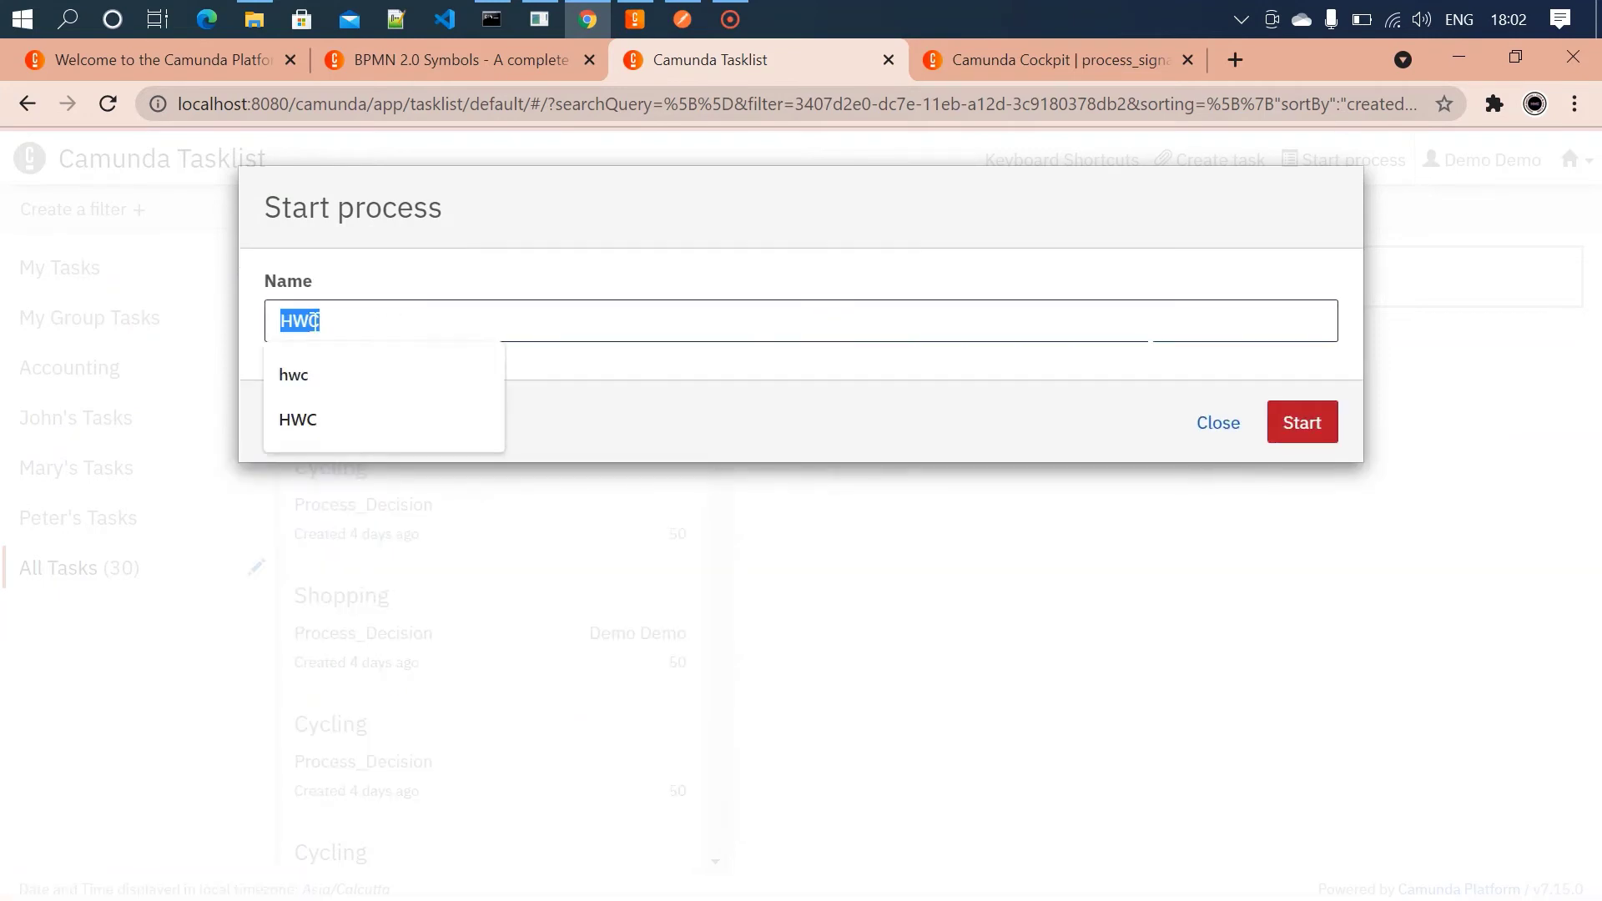
{"action": "type", "text": "name3"}
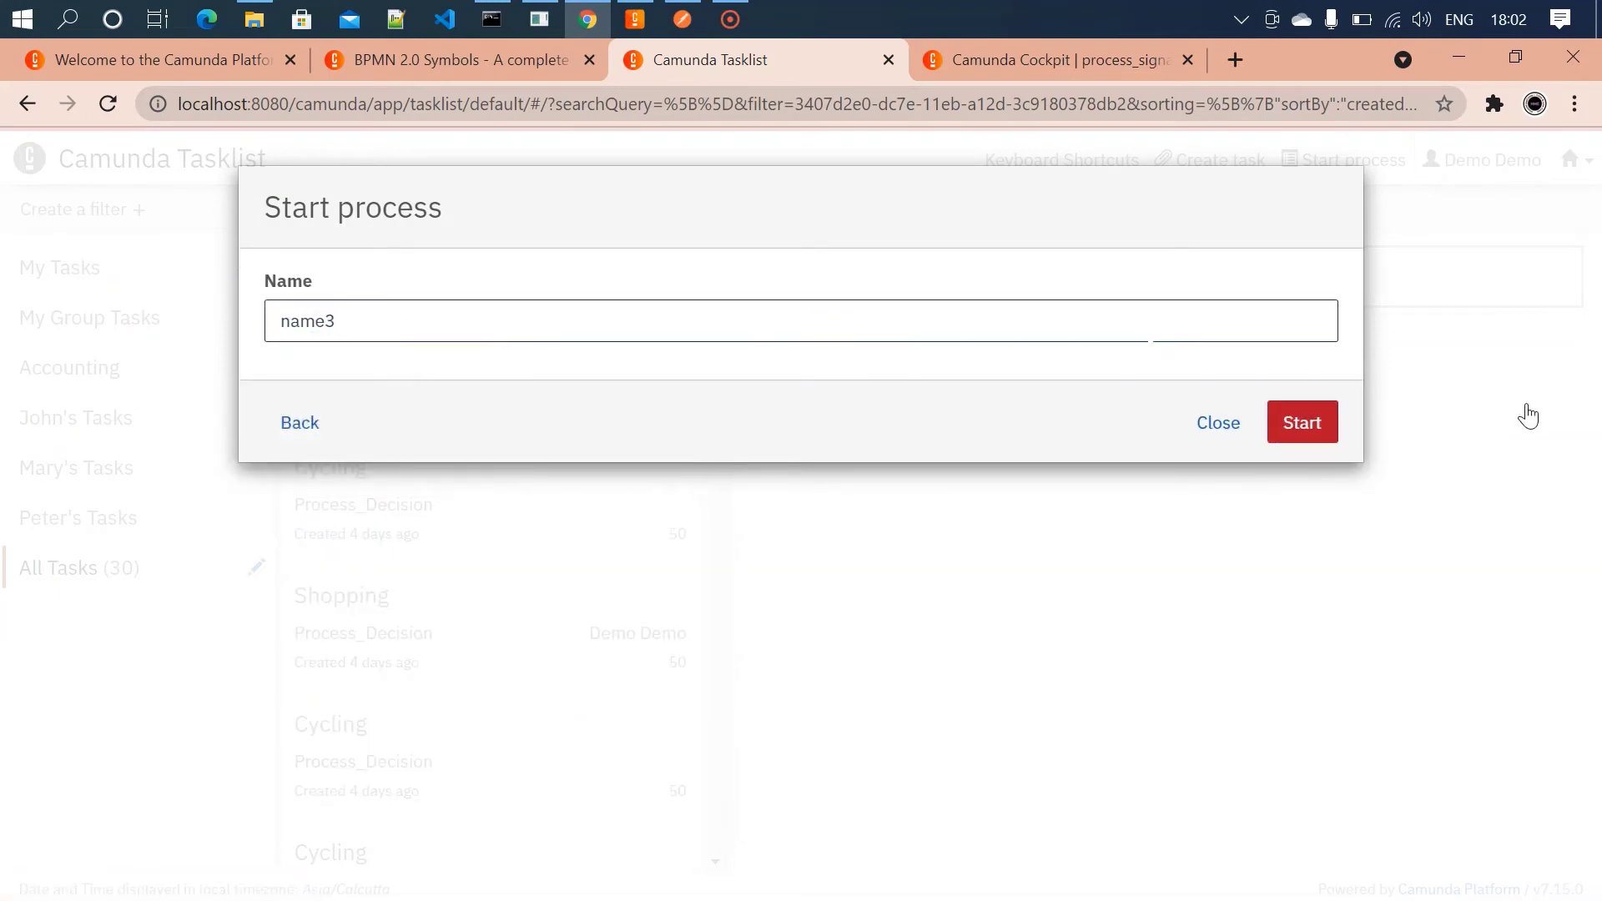
{"action": "left_click", "coordinate": [1314, 430]}
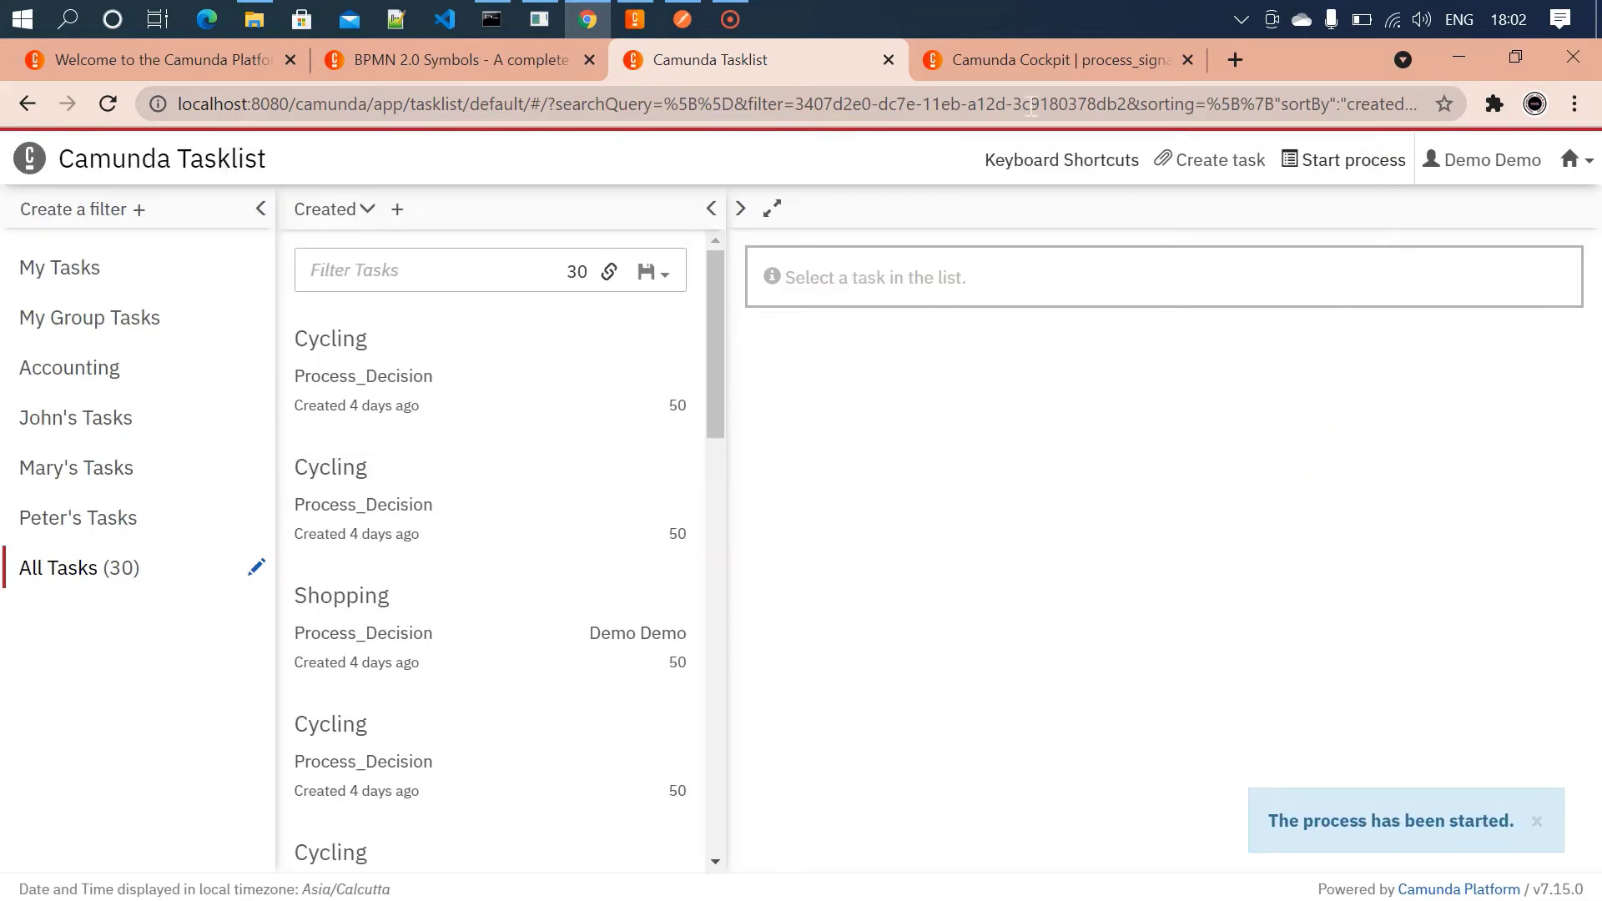
{"action": "left_click", "coordinate": [1031, 70]}
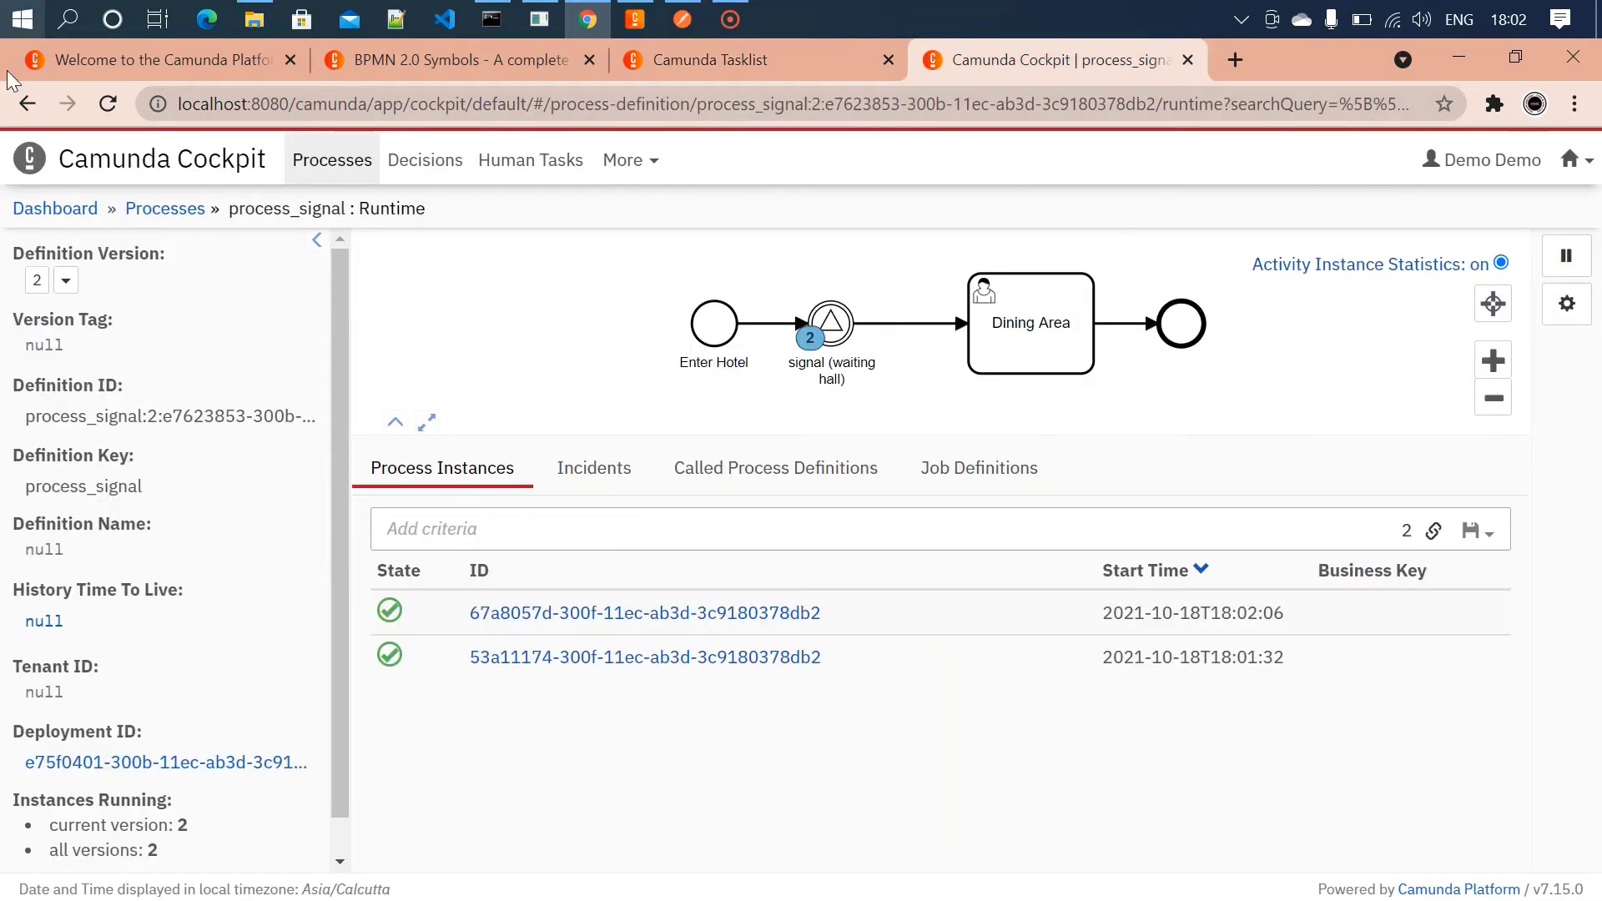
{"action": "left_click", "coordinate": [107, 104]}
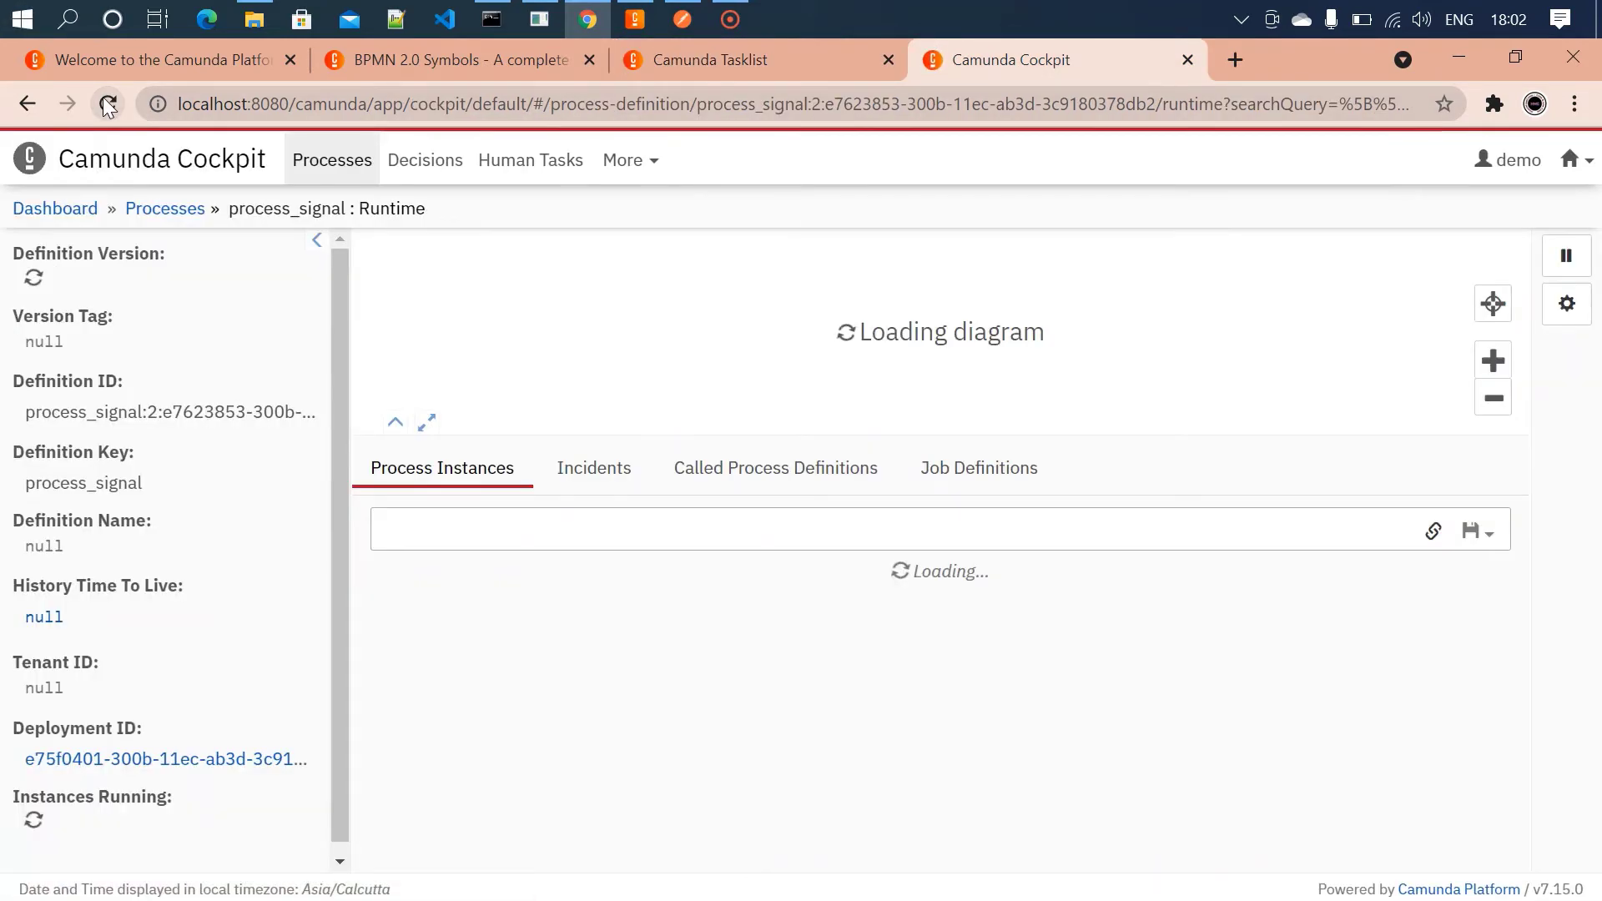
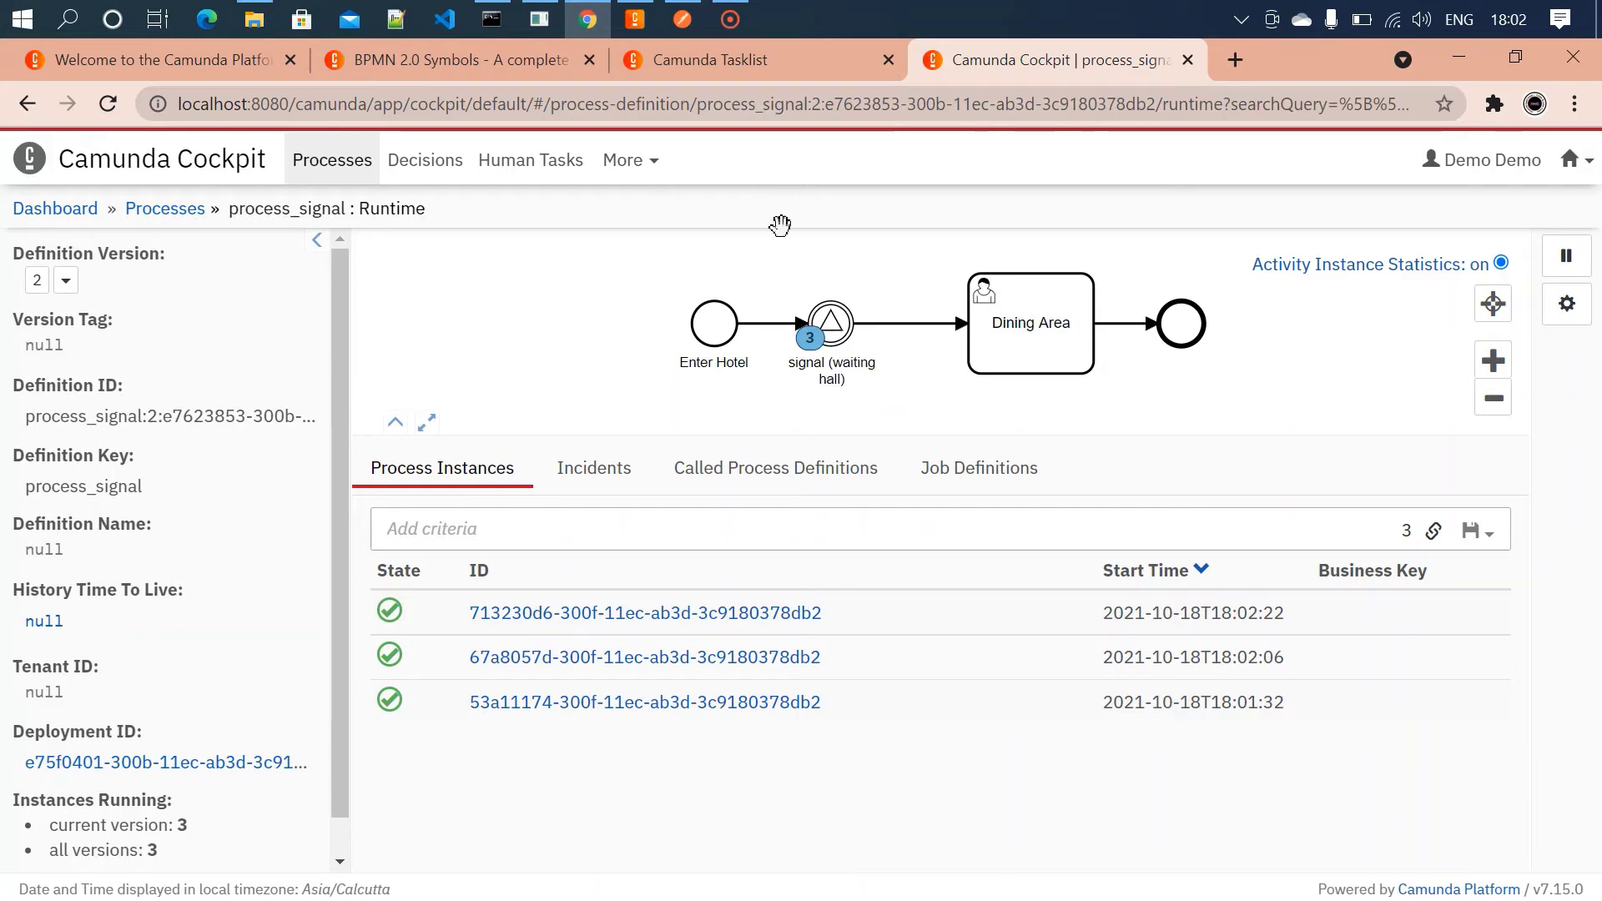
- Switch to Postman, set the batchId value in the SendSignal request body to 001, and send the batch_approve signal
{"action": "left_click", "coordinate": [676, 25]}
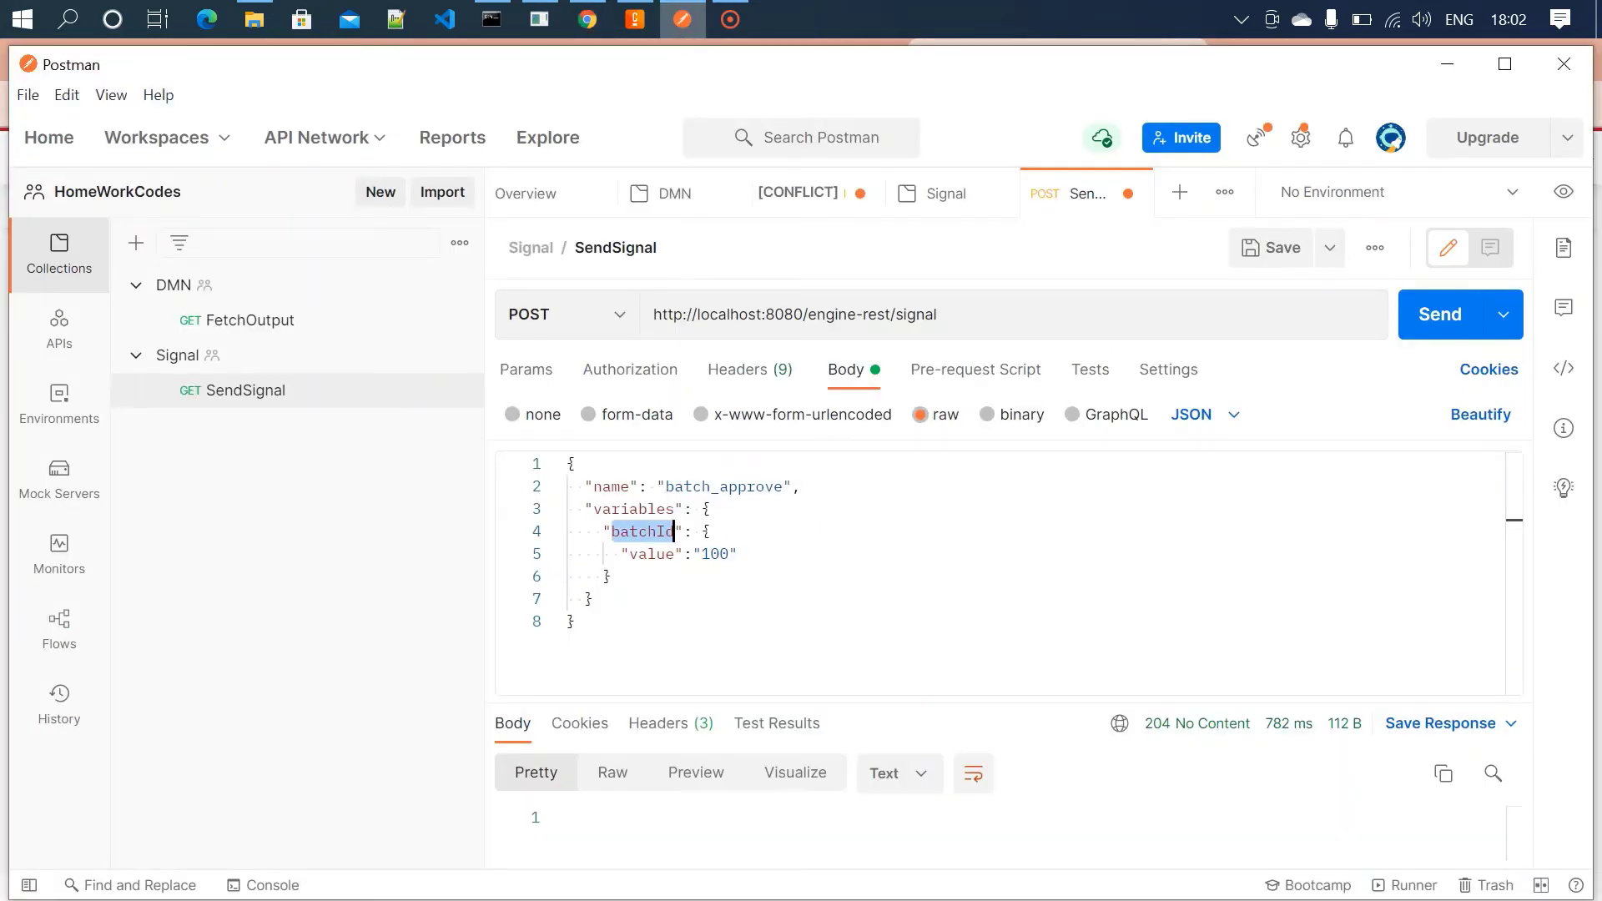
{"action": "left_click", "coordinate": [797, 553]}
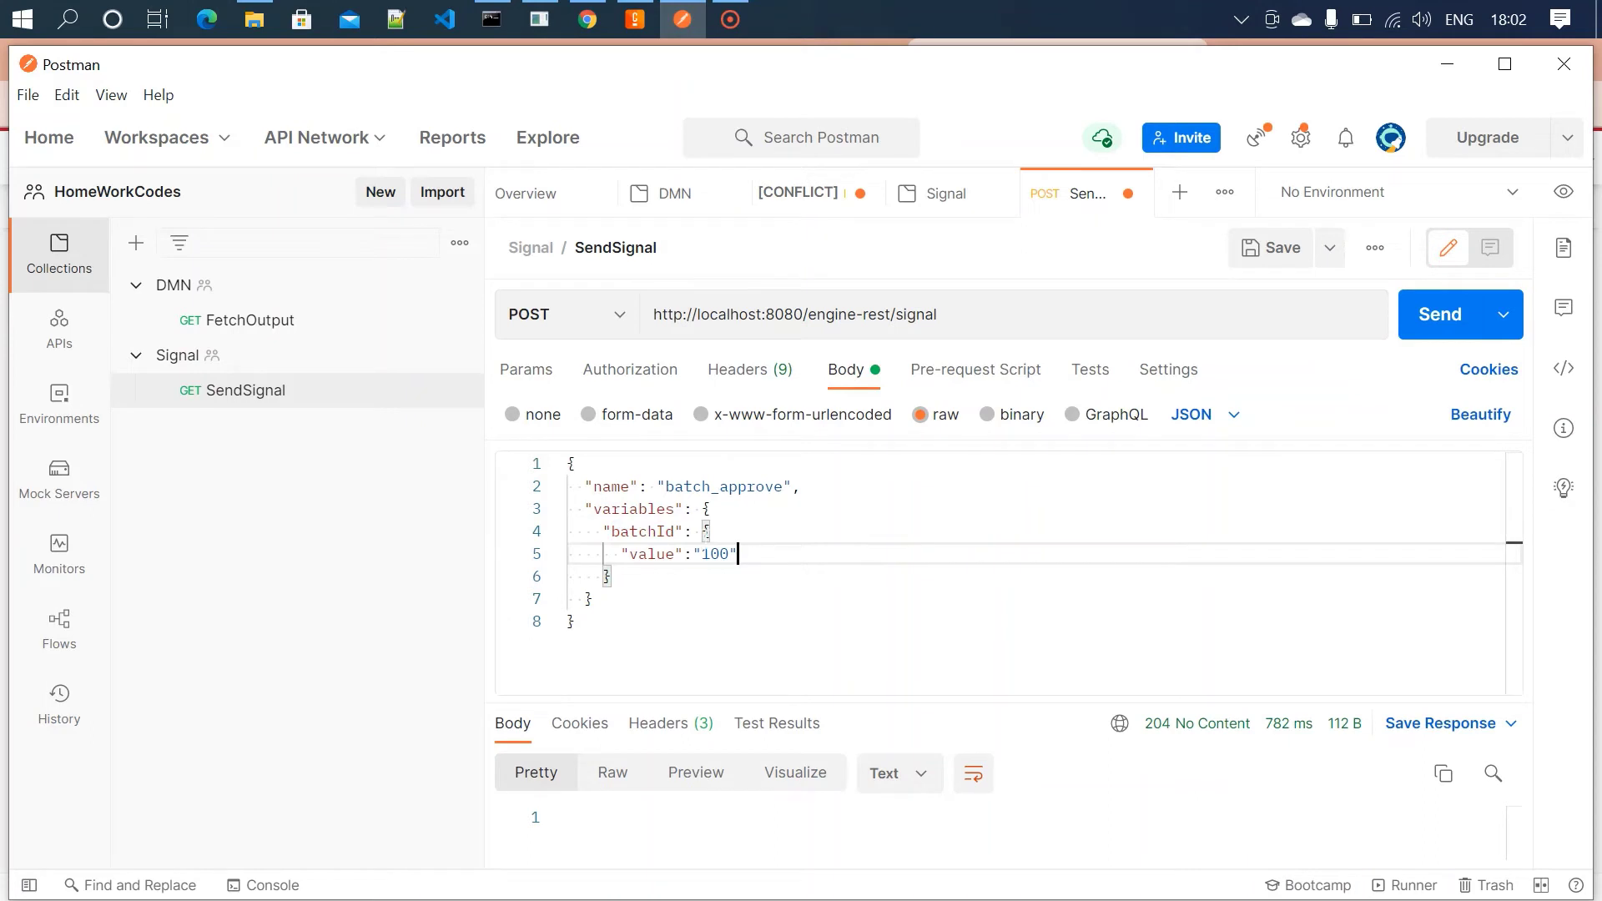
{"action": "double_click", "coordinate": [722, 554]}
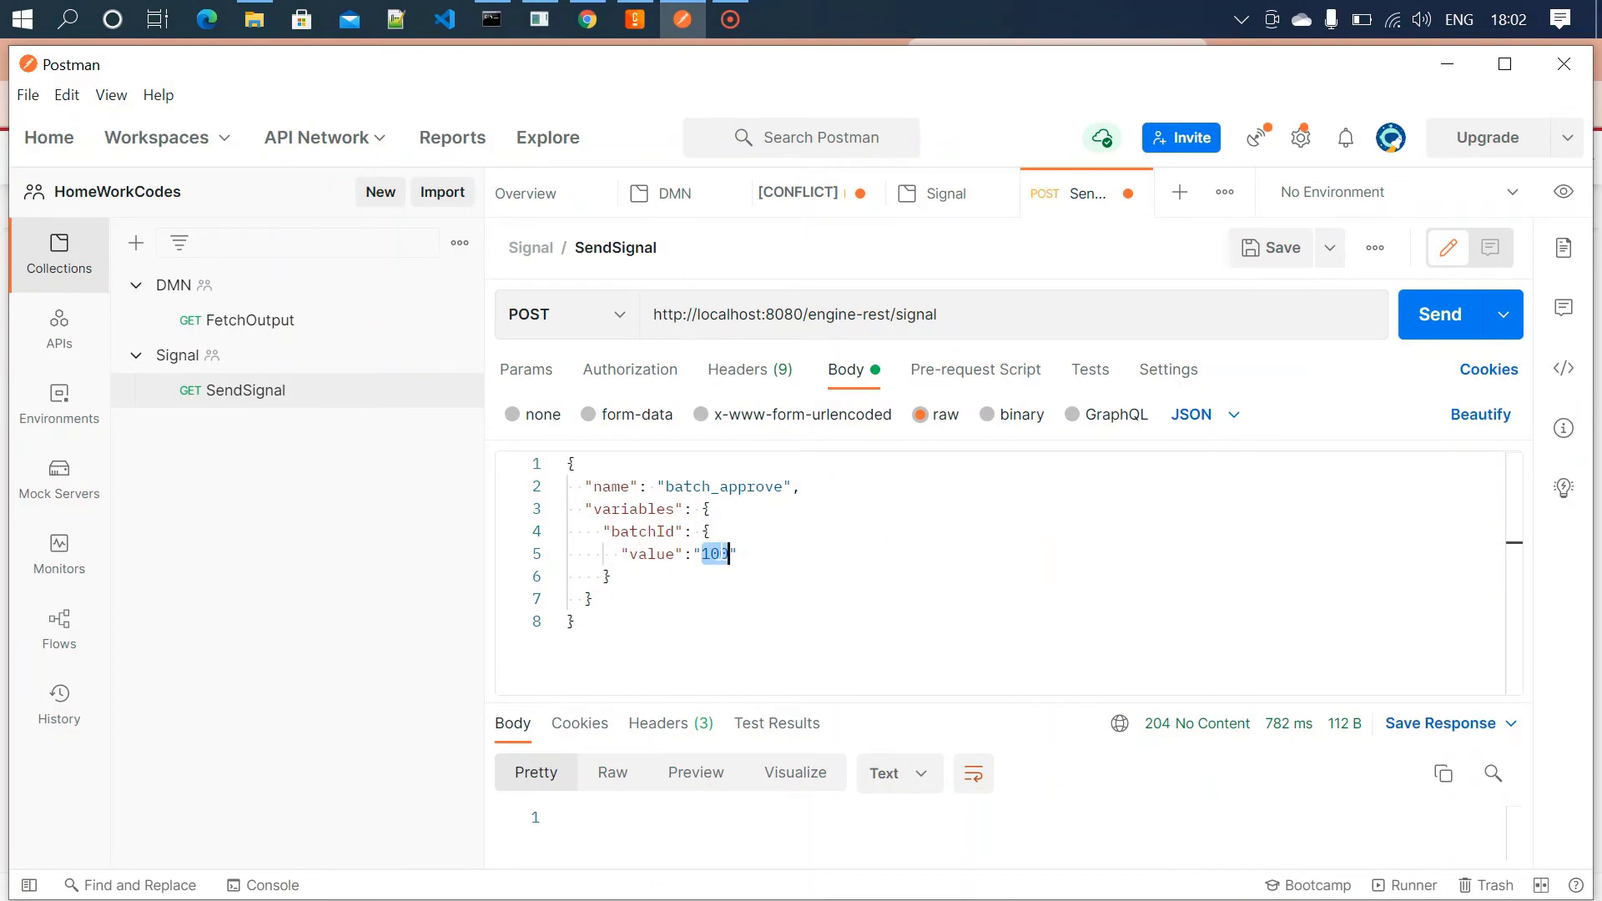
{"action": "type", "text": "001"}
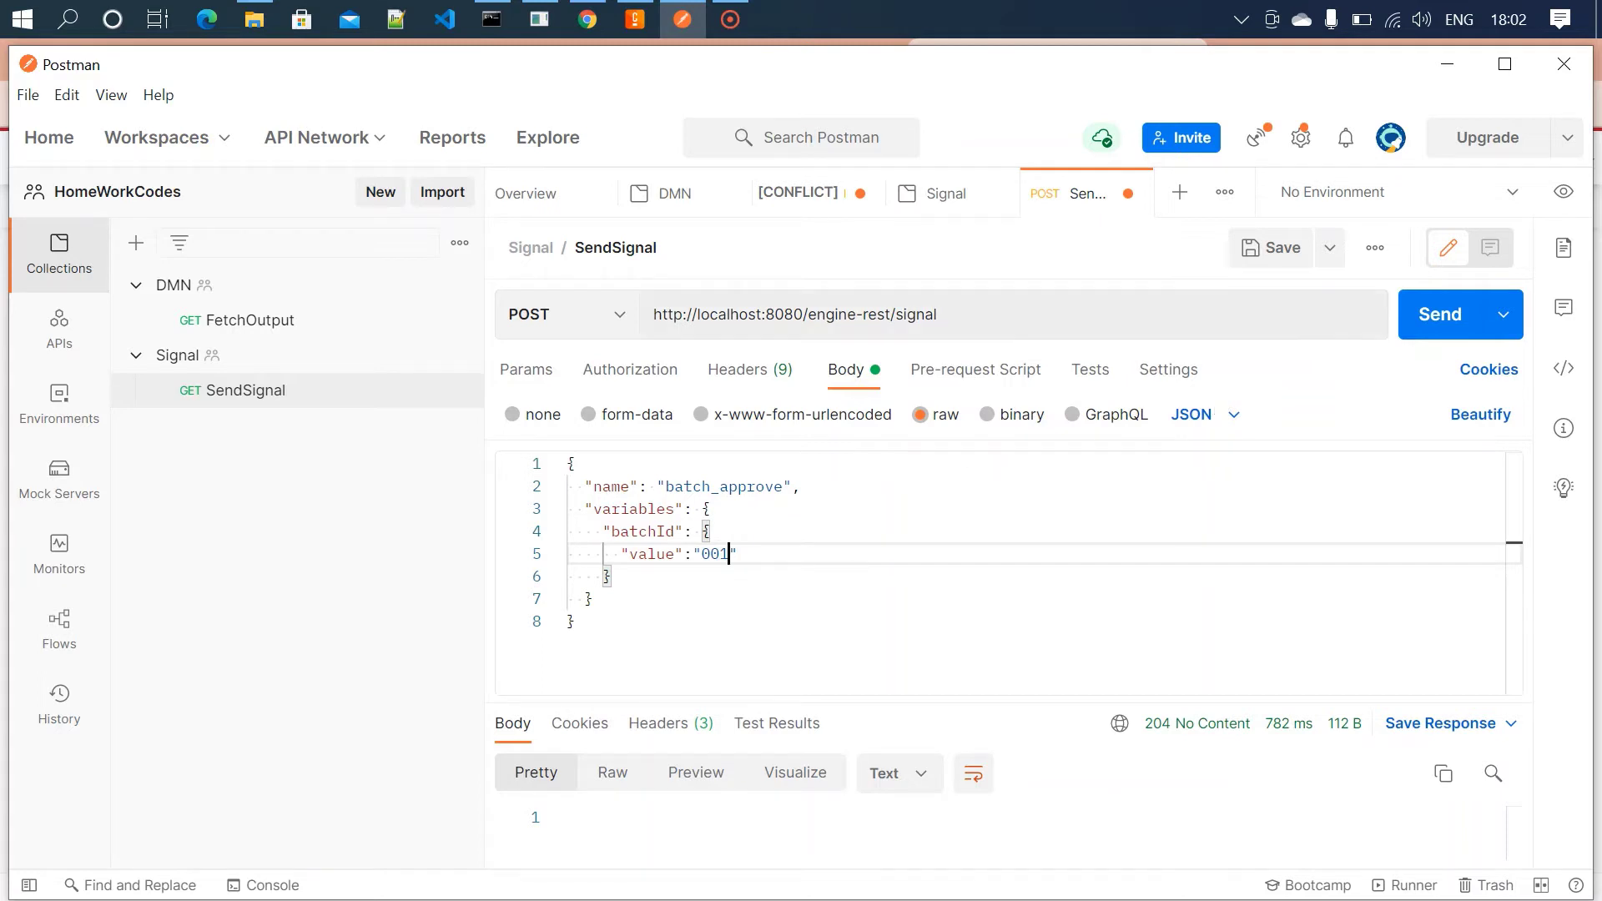
{"action": "left_click", "coordinate": [1454, 314]}
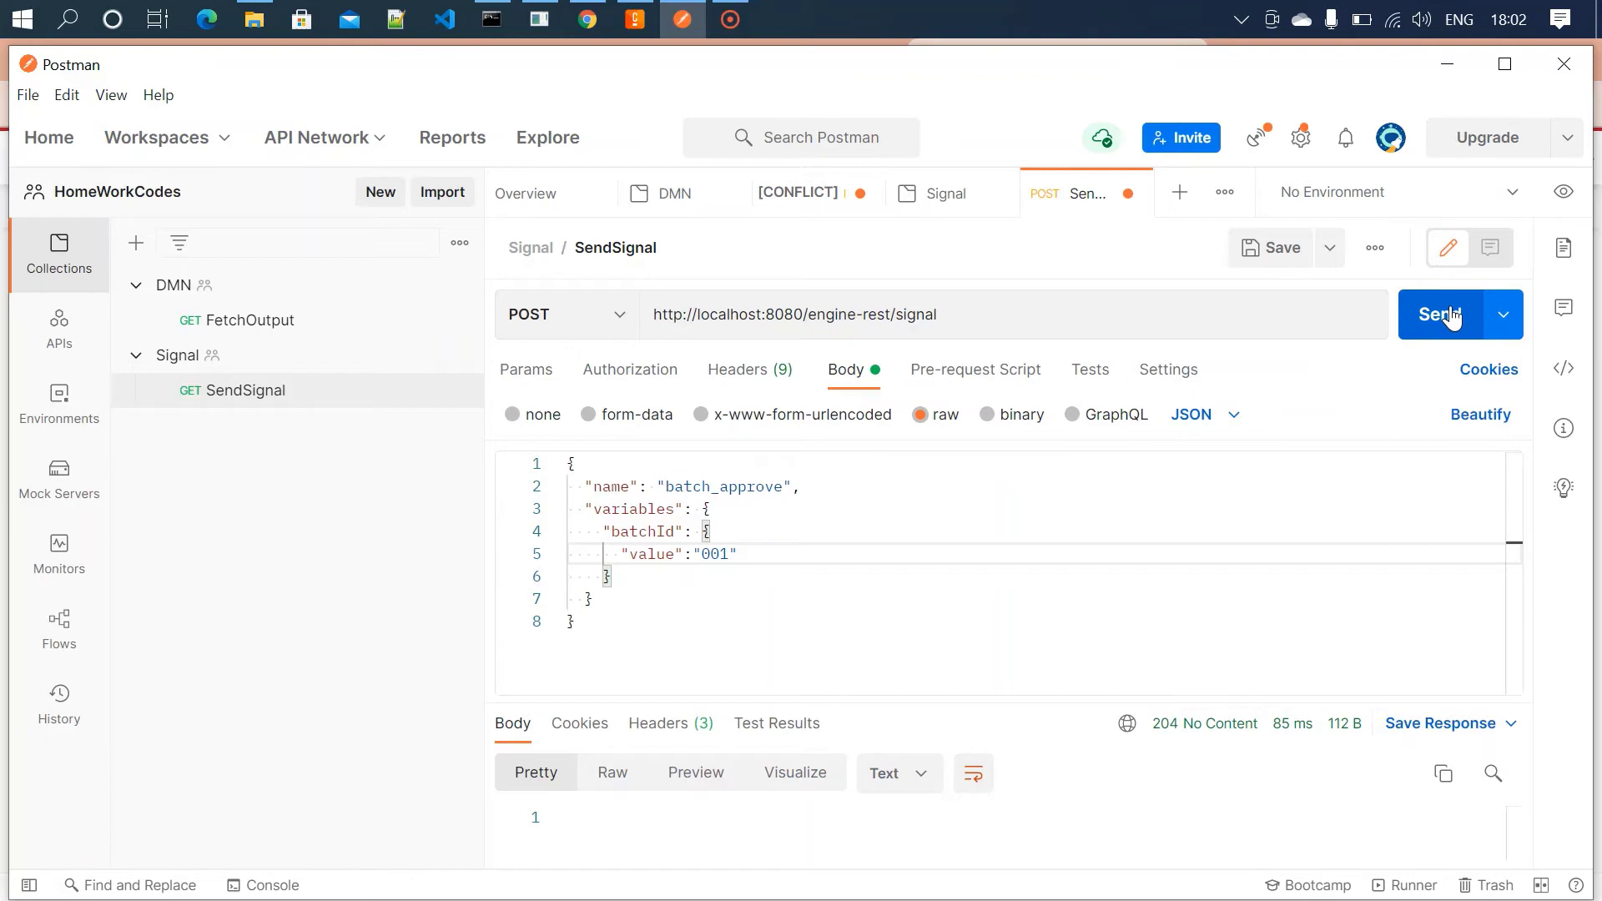
- Return to Camunda Cockpit and refresh the process_signal diagram to check where the running instances are after the signal
{"action": "left_click", "coordinate": [643, 20]}
{"action": "left_click", "coordinate": [588, 19]}
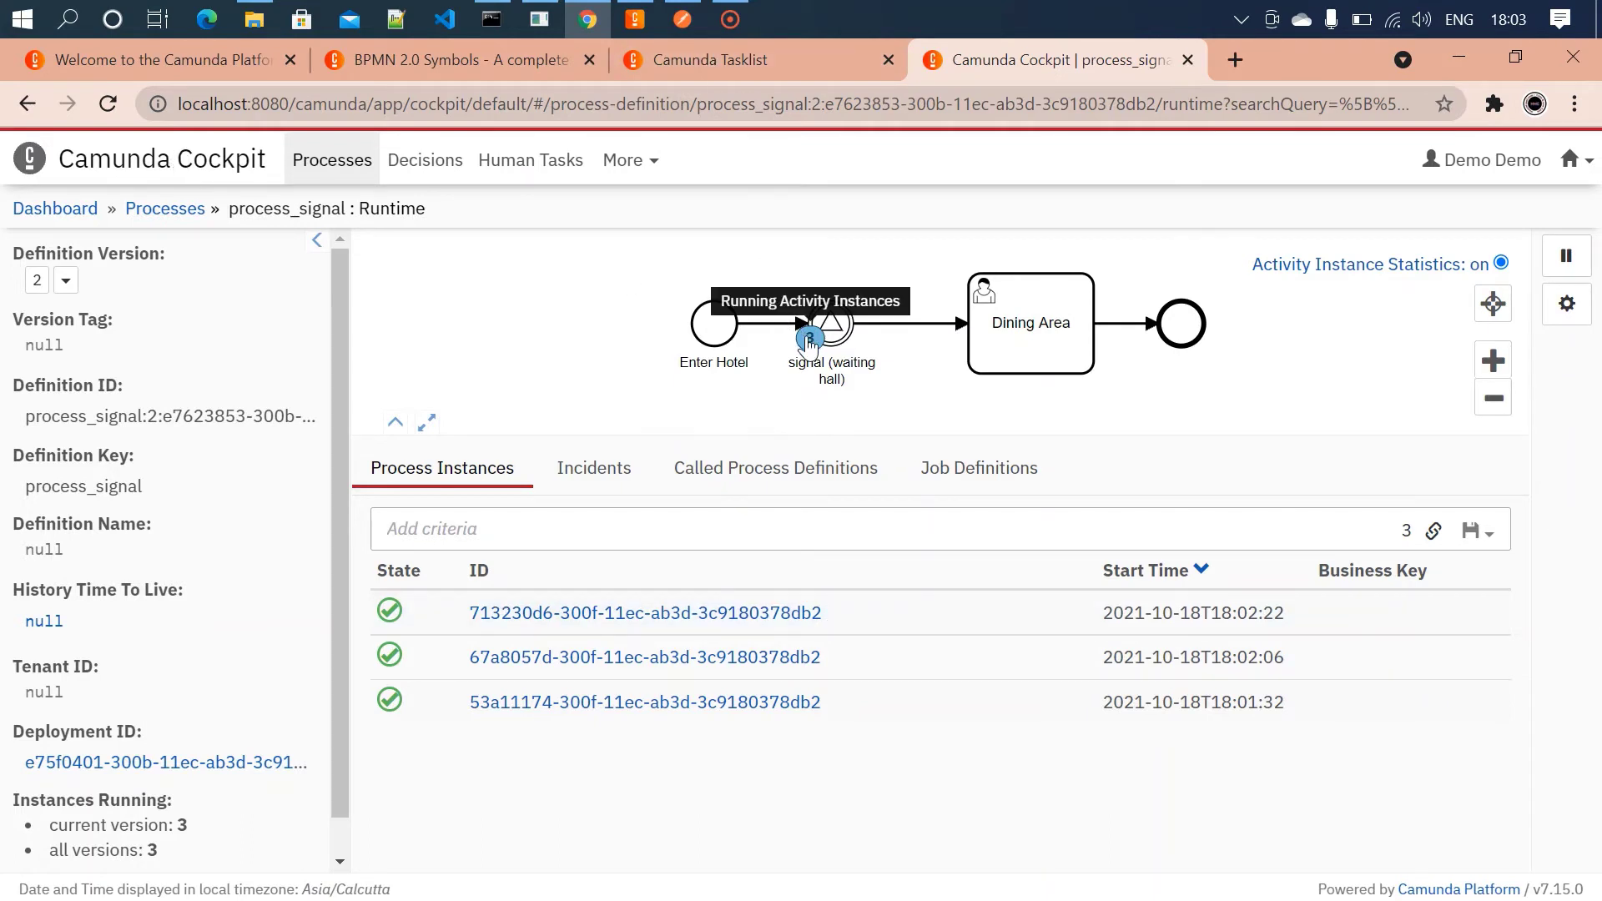
{"action": "left_click", "coordinate": [117, 101]}
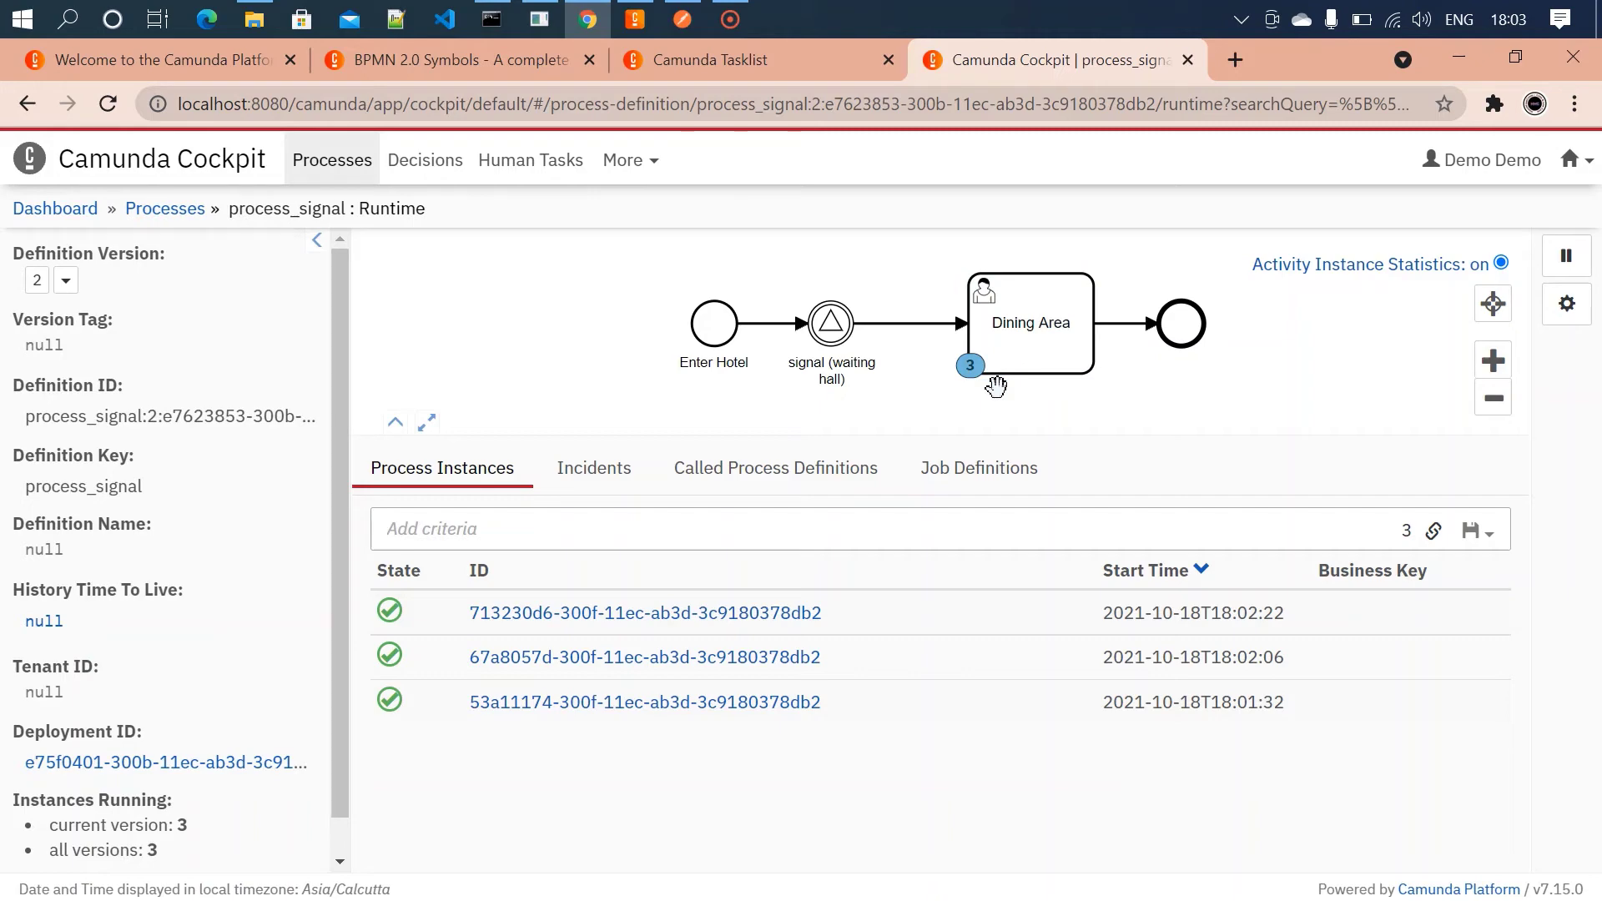
- Refresh All Tasks in Camunda Tasklist, then claim and complete the Dining Area task for name1
{"action": "left_click", "coordinate": [714, 60]}
{"action": "left_click", "coordinate": [100, 569]}
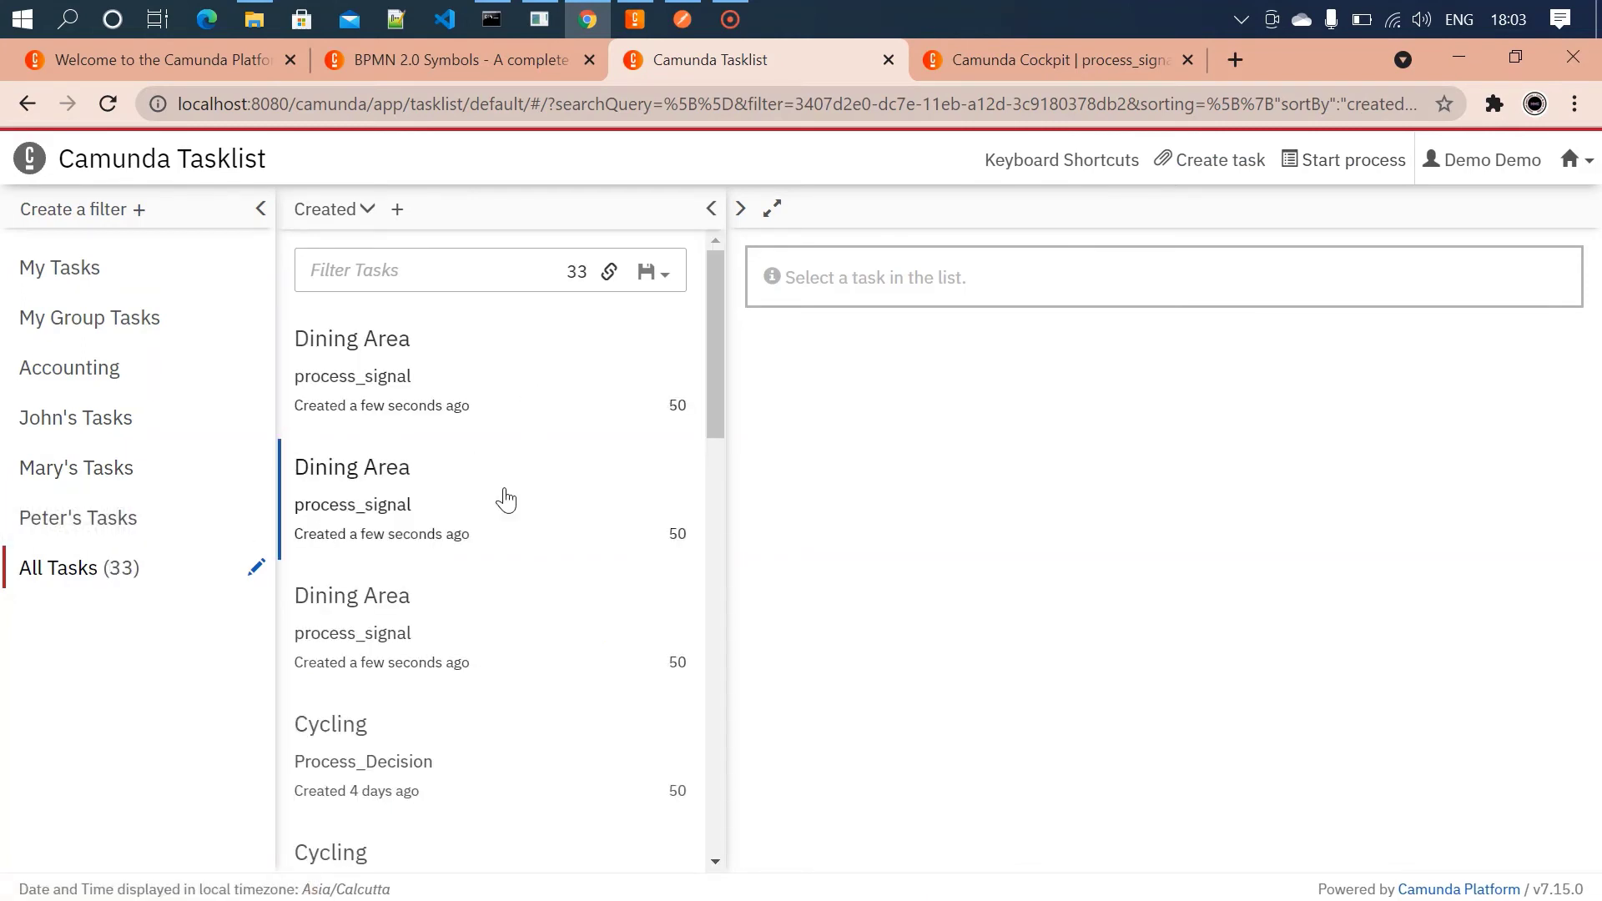
{"action": "left_click", "coordinate": [420, 374]}
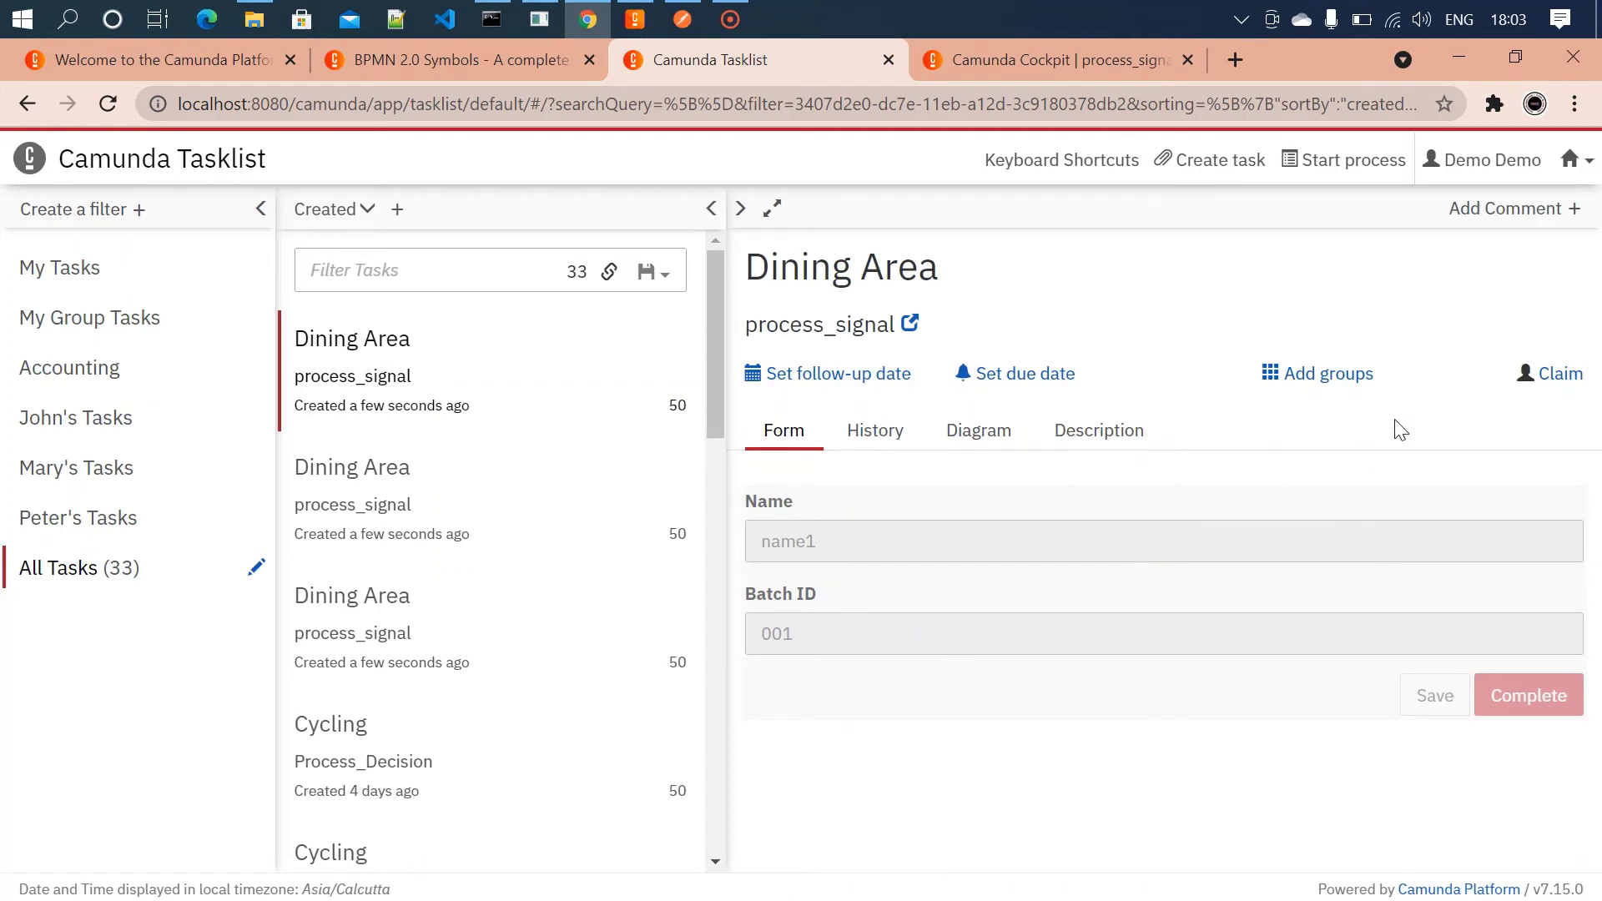
{"action": "left_click", "coordinate": [1557, 374]}
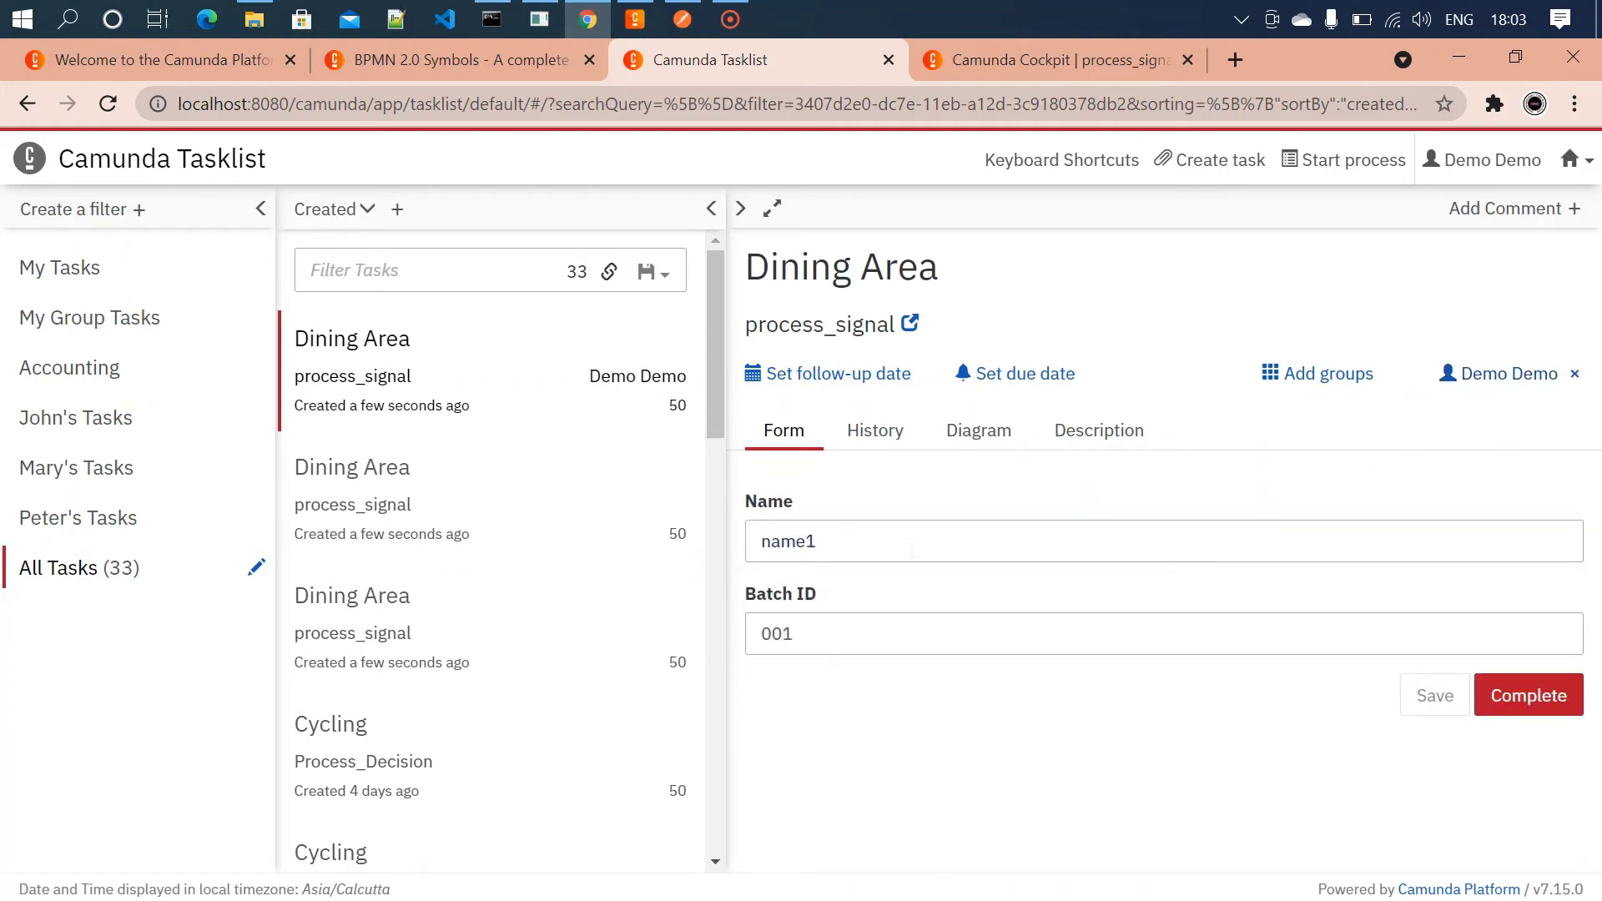
{"action": "left_click", "coordinate": [1538, 719]}
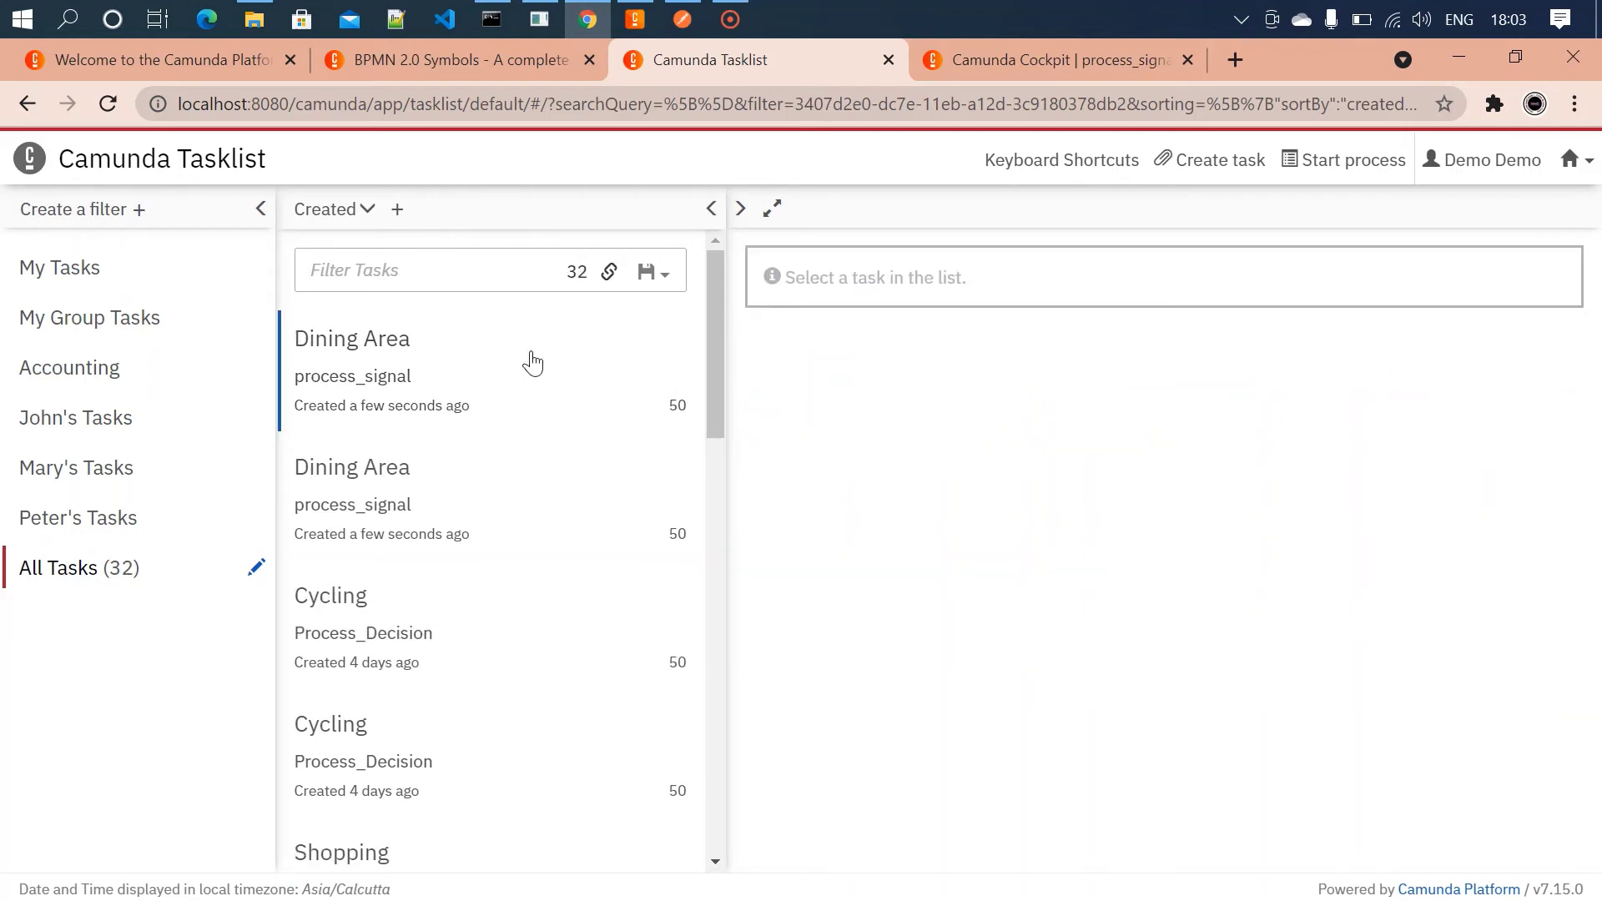
- Claim and complete the remaining Dining Area tasks for name2 and name3
{"action": "left_click", "coordinate": [320, 377]}
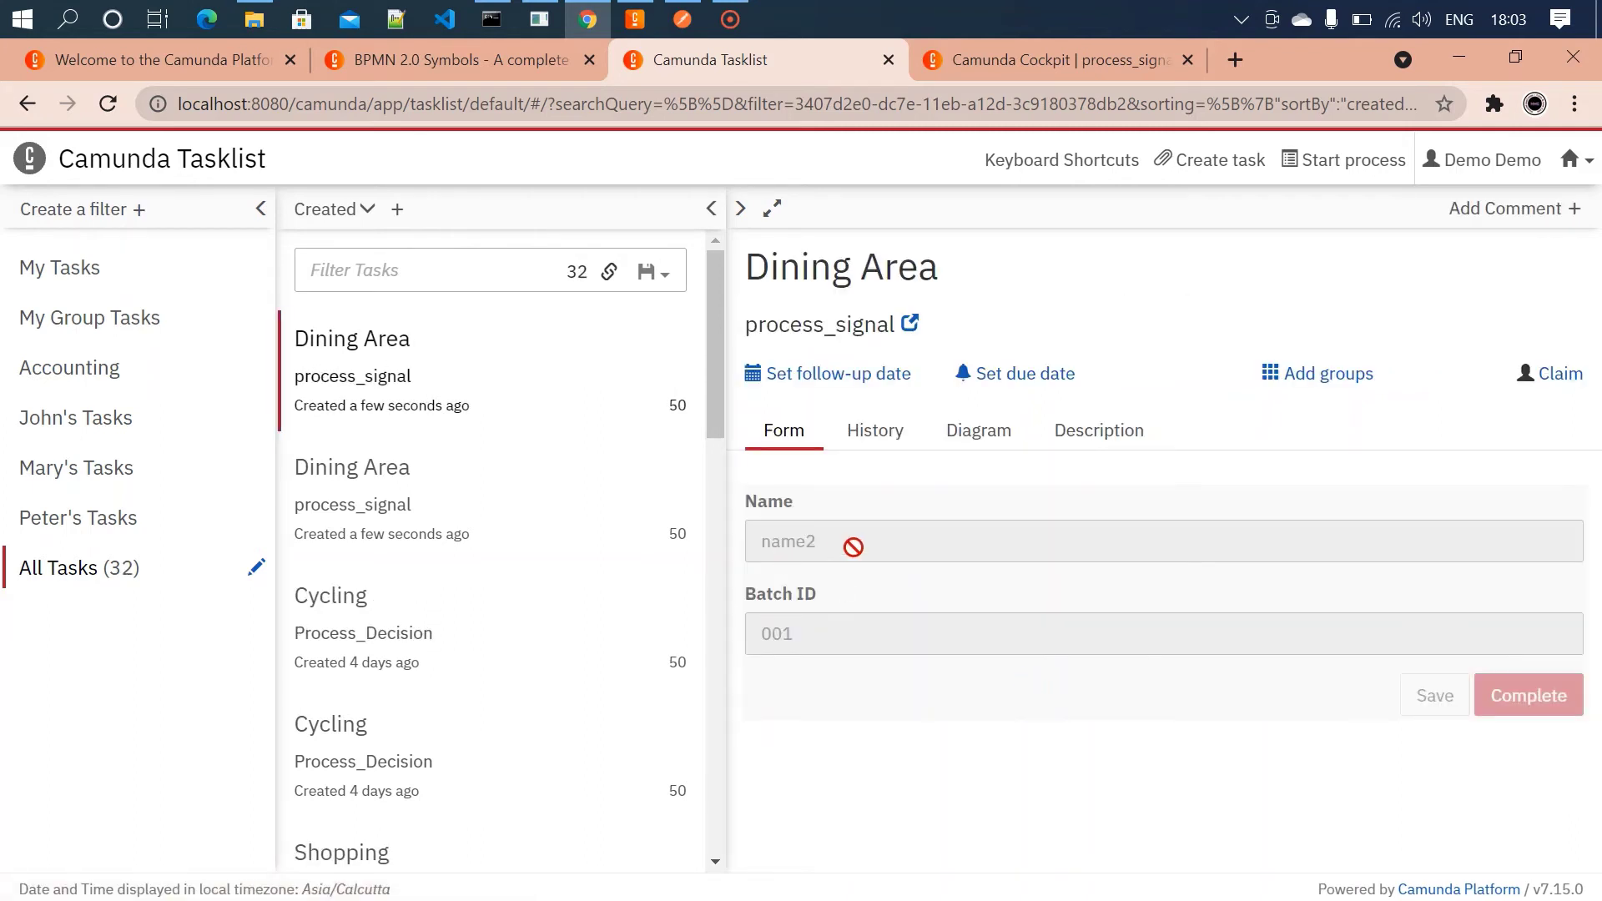
{"action": "left_click", "coordinate": [1551, 375]}
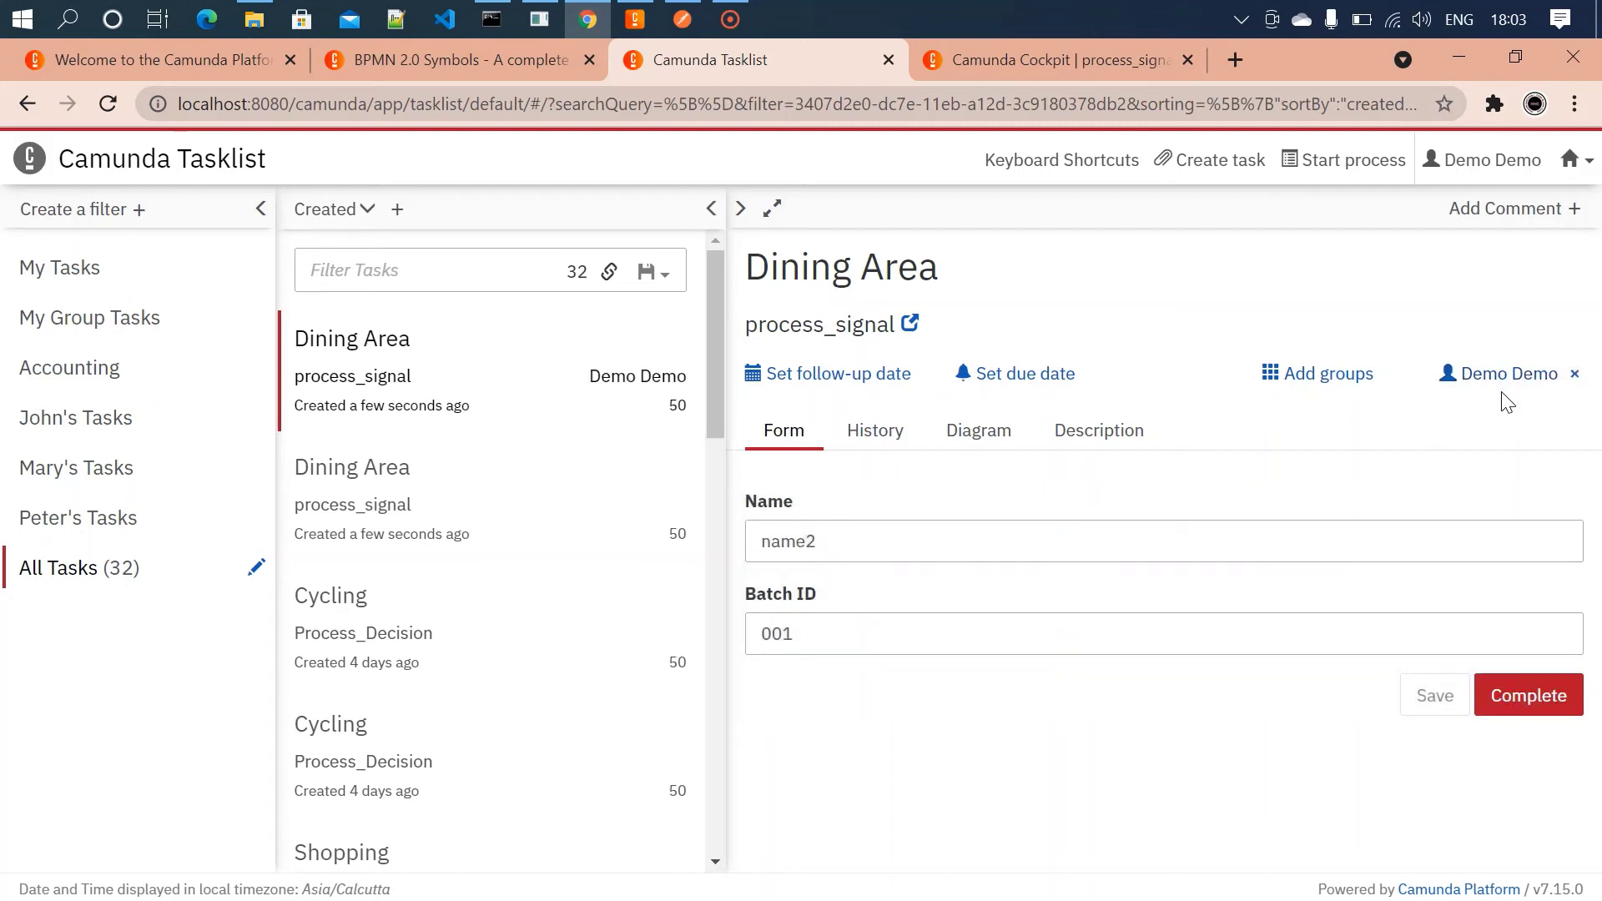
{"action": "left_click", "coordinate": [1528, 695]}
{"action": "left_click", "coordinate": [501, 383]}
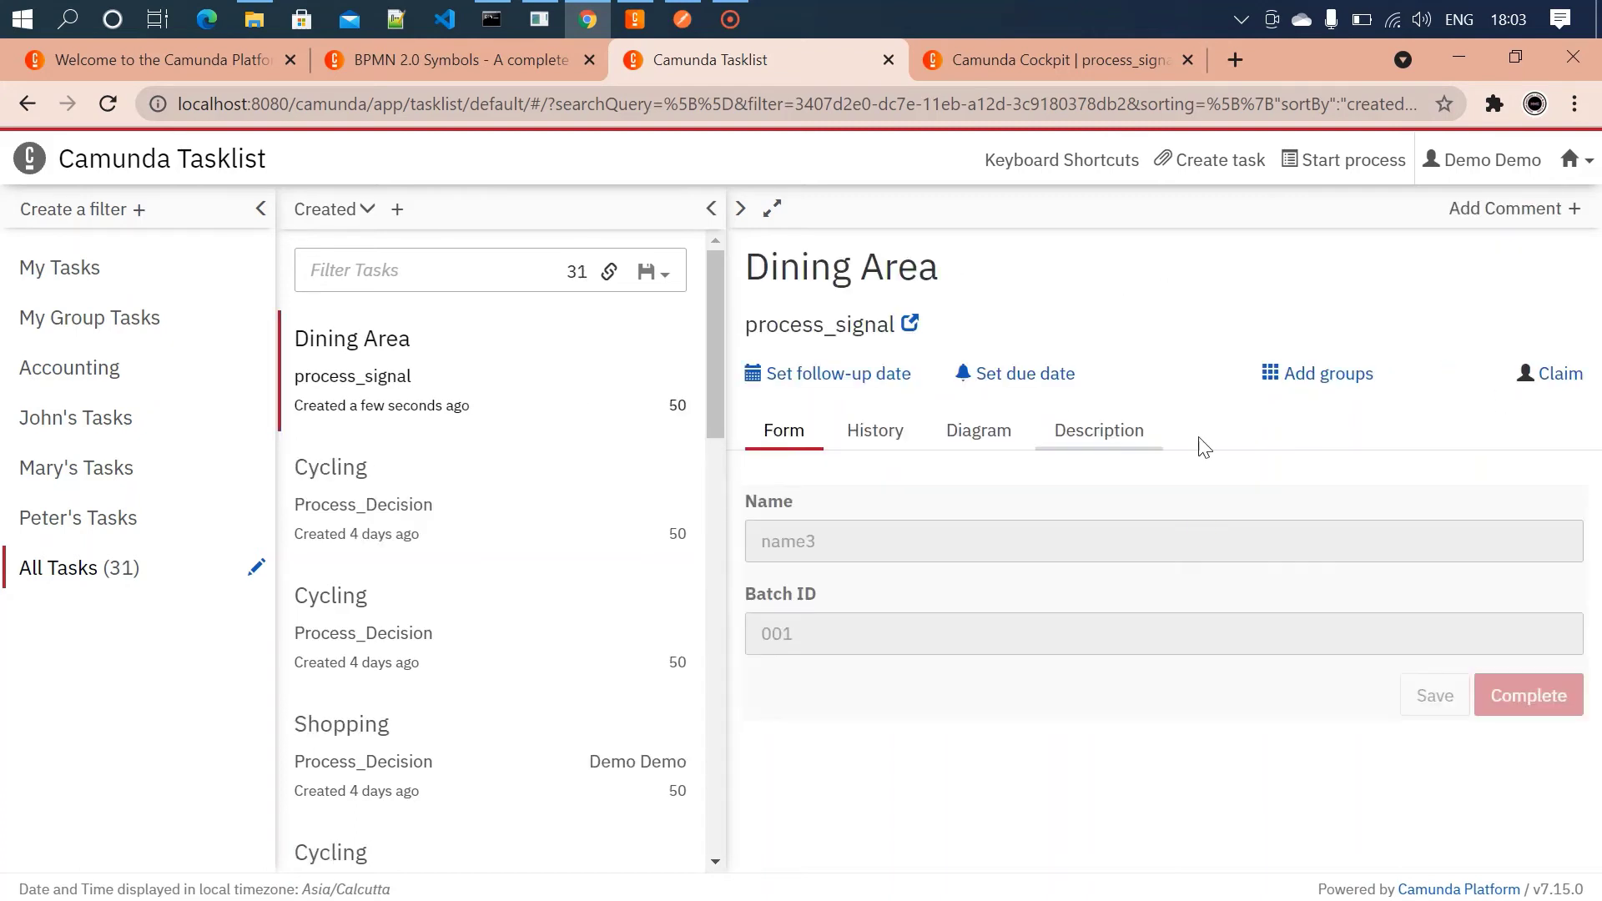
{"action": "left_click", "coordinate": [1557, 380]}
{"action": "left_click", "coordinate": [1536, 693]}
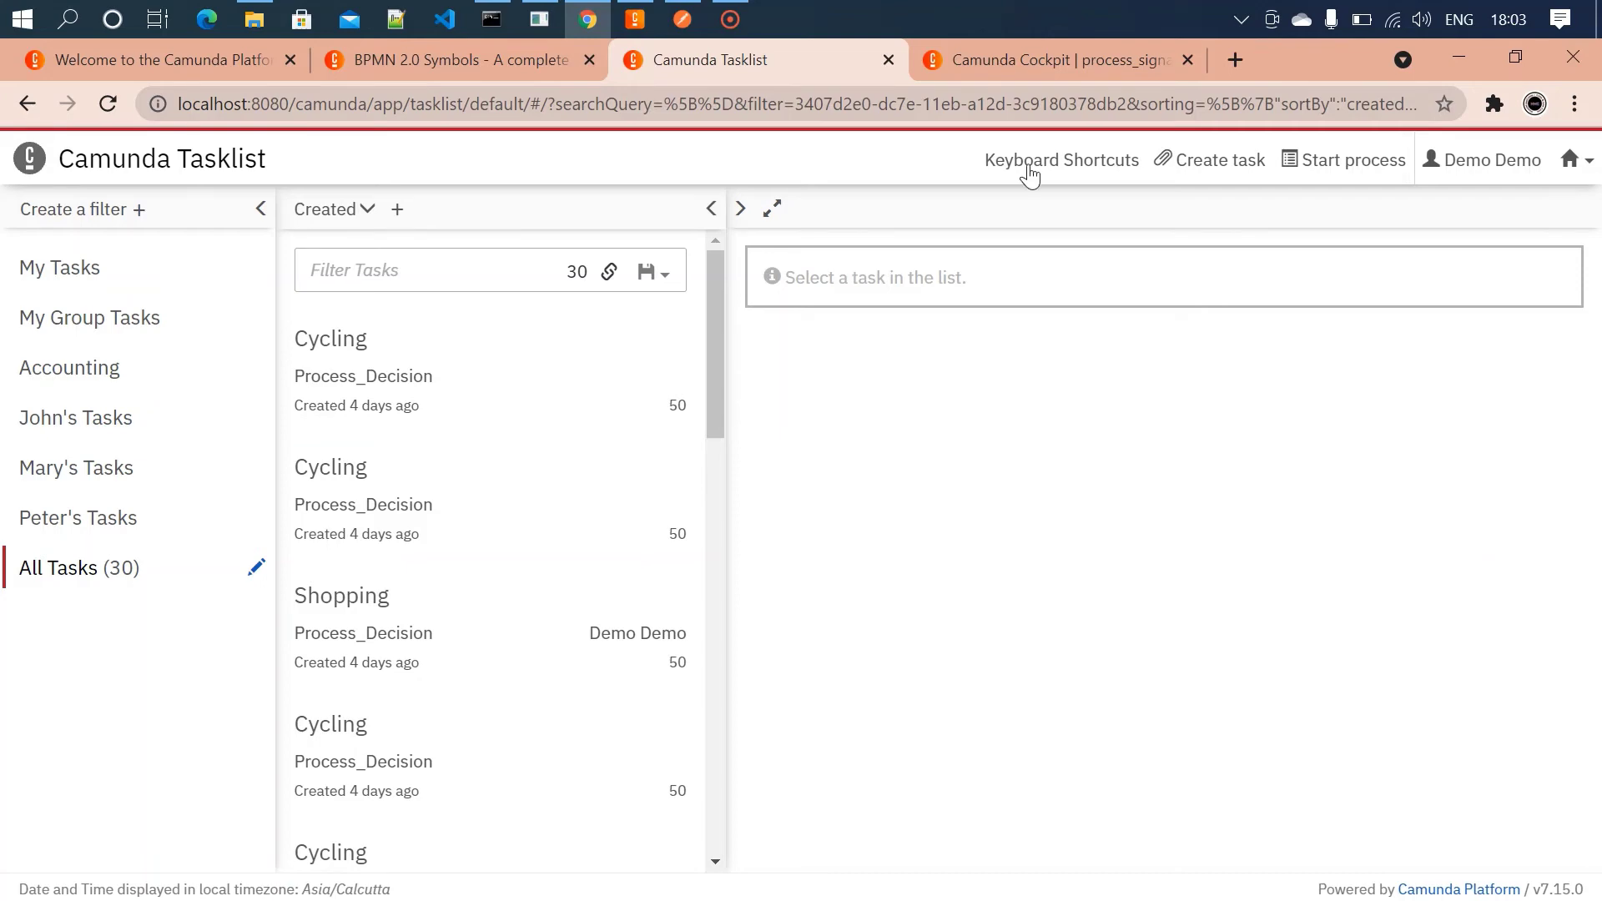
- Start a process_signal instance from Camunda Tasklist with the Name set to name4
{"action": "left_click", "coordinate": [993, 63]}
{"action": "left_click", "coordinate": [682, 59]}
{"action": "left_click", "coordinate": [1348, 159]}
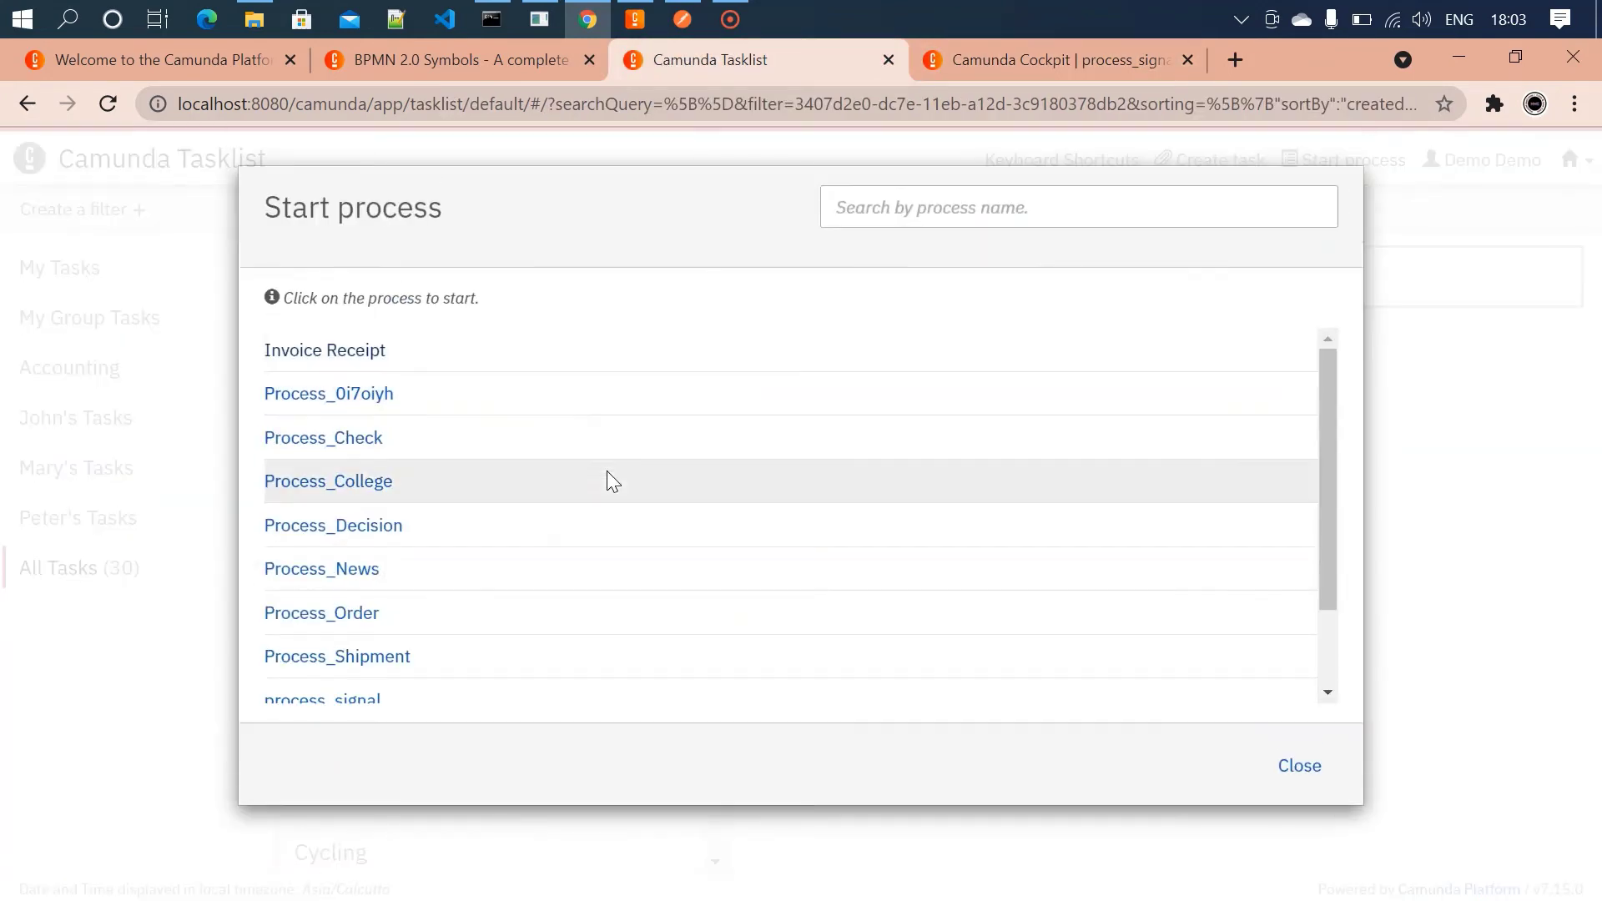
{"action": "scroll", "coordinate": [607, 473], "scroll_direction": "down", "scroll_amount": 2}
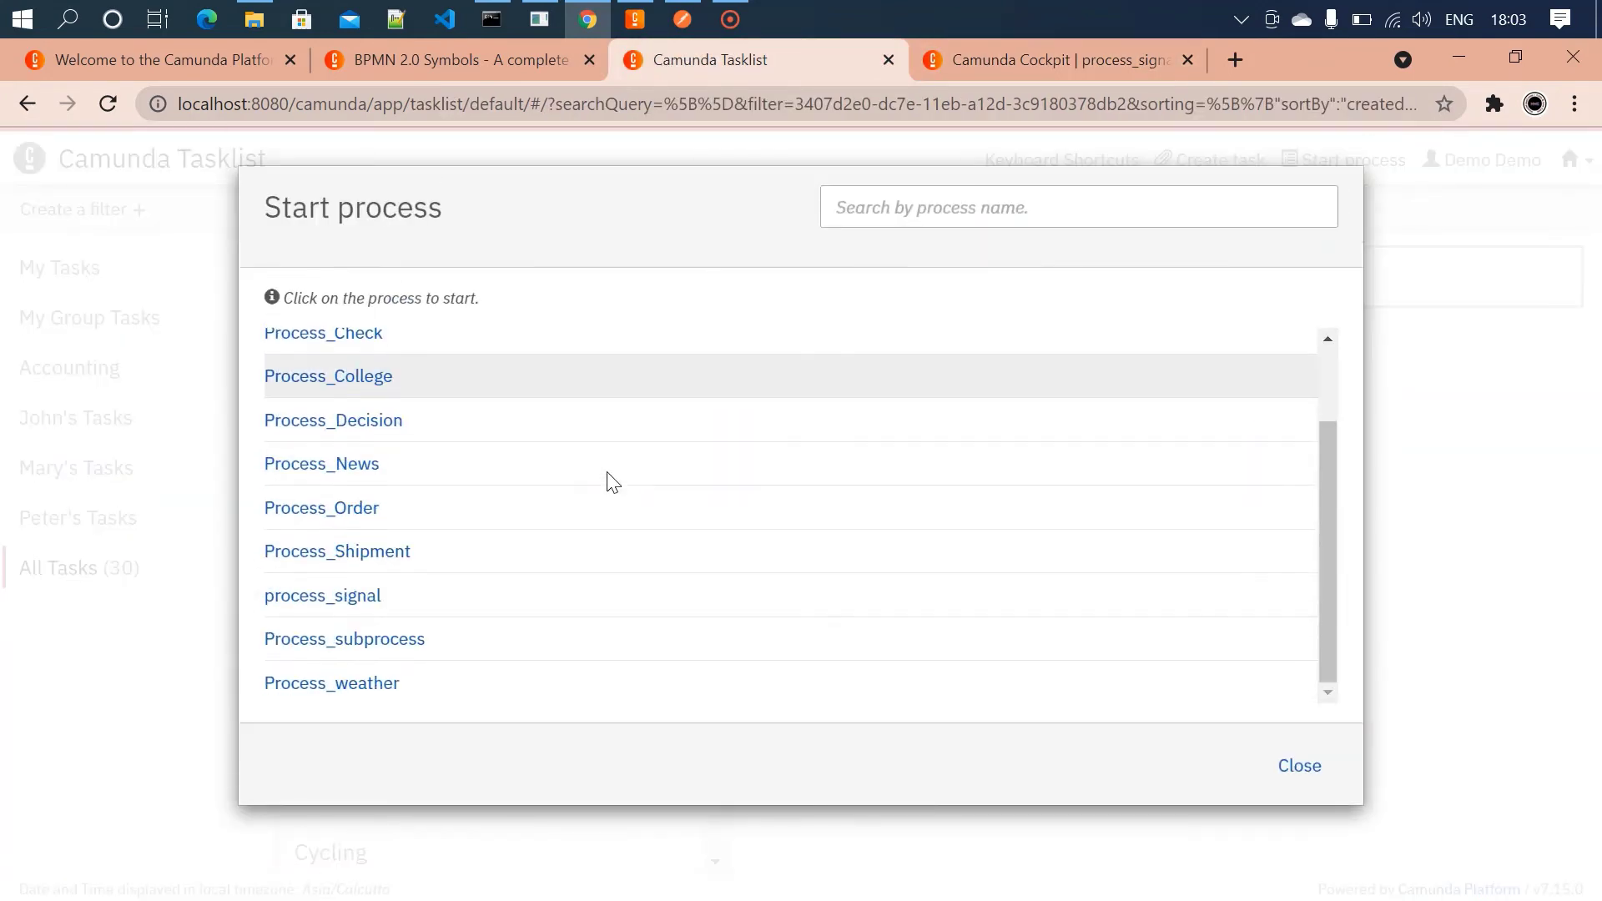
{"action": "left_click", "coordinate": [379, 596]}
{"action": "double_click", "coordinate": [308, 320]}
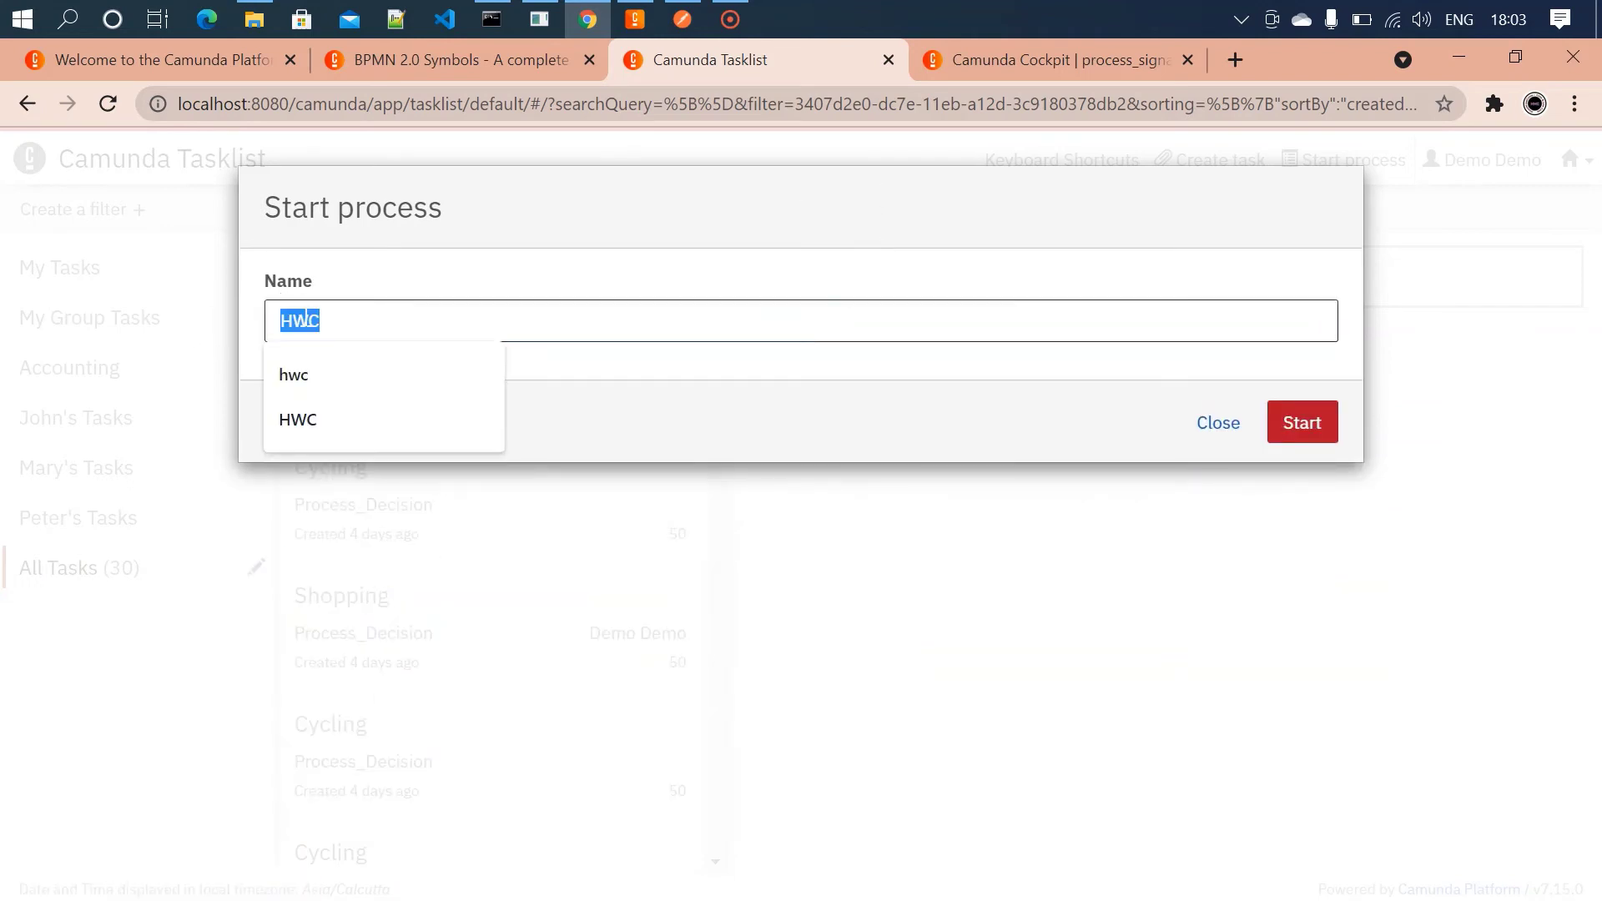
{"action": "type", "text": "name"}
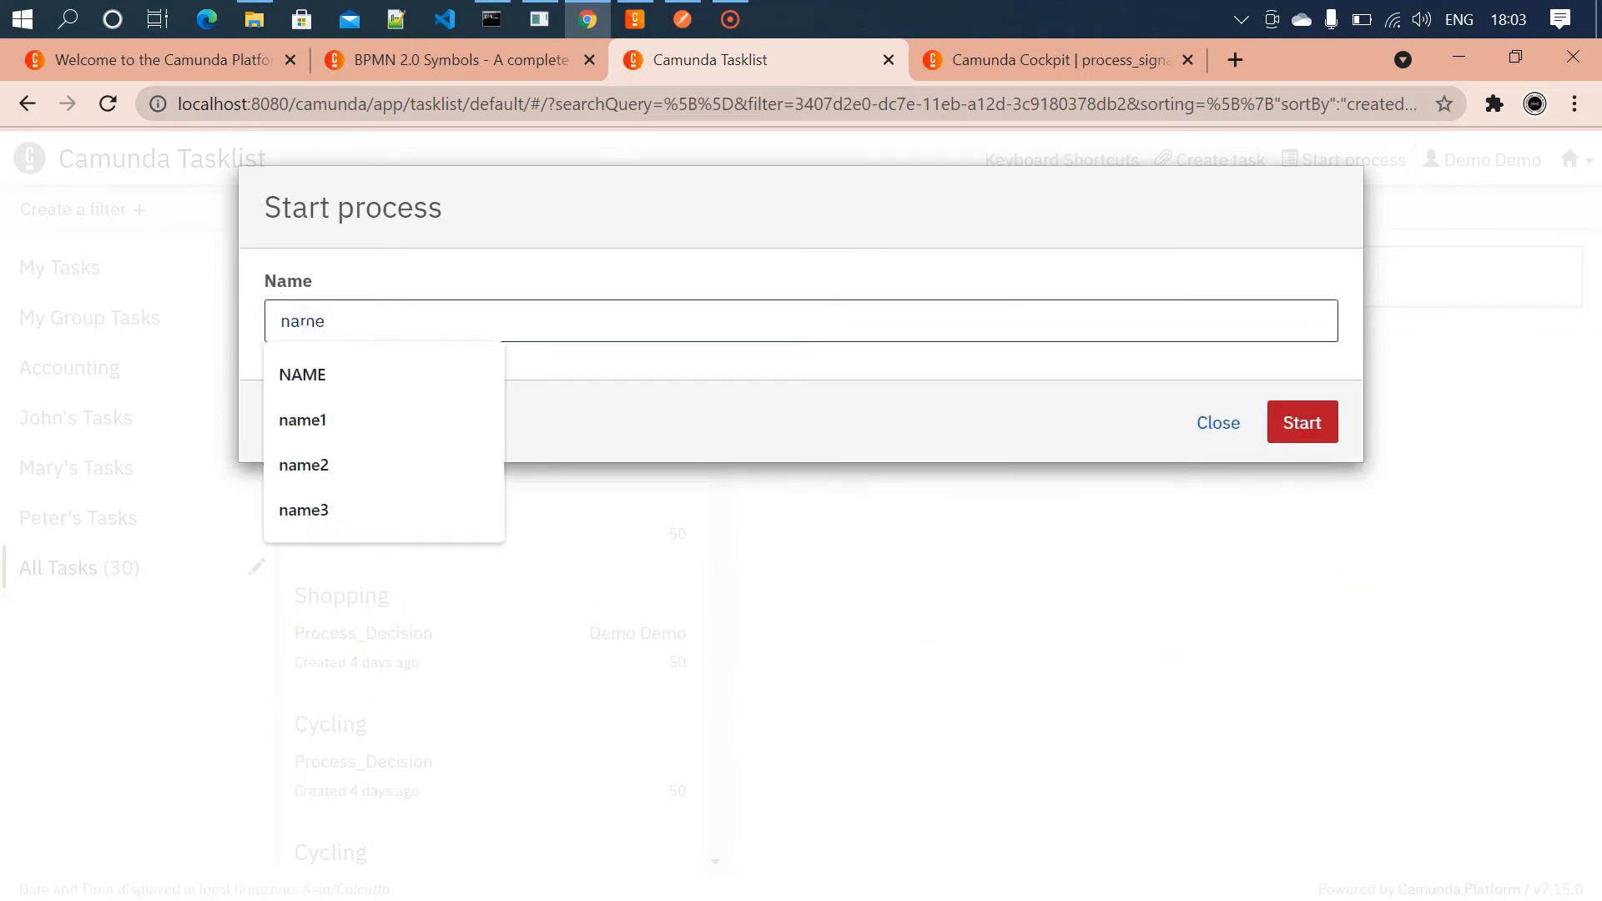
{"action": "type", "text": "4"}
{"action": "left_click", "coordinate": [1306, 440]}
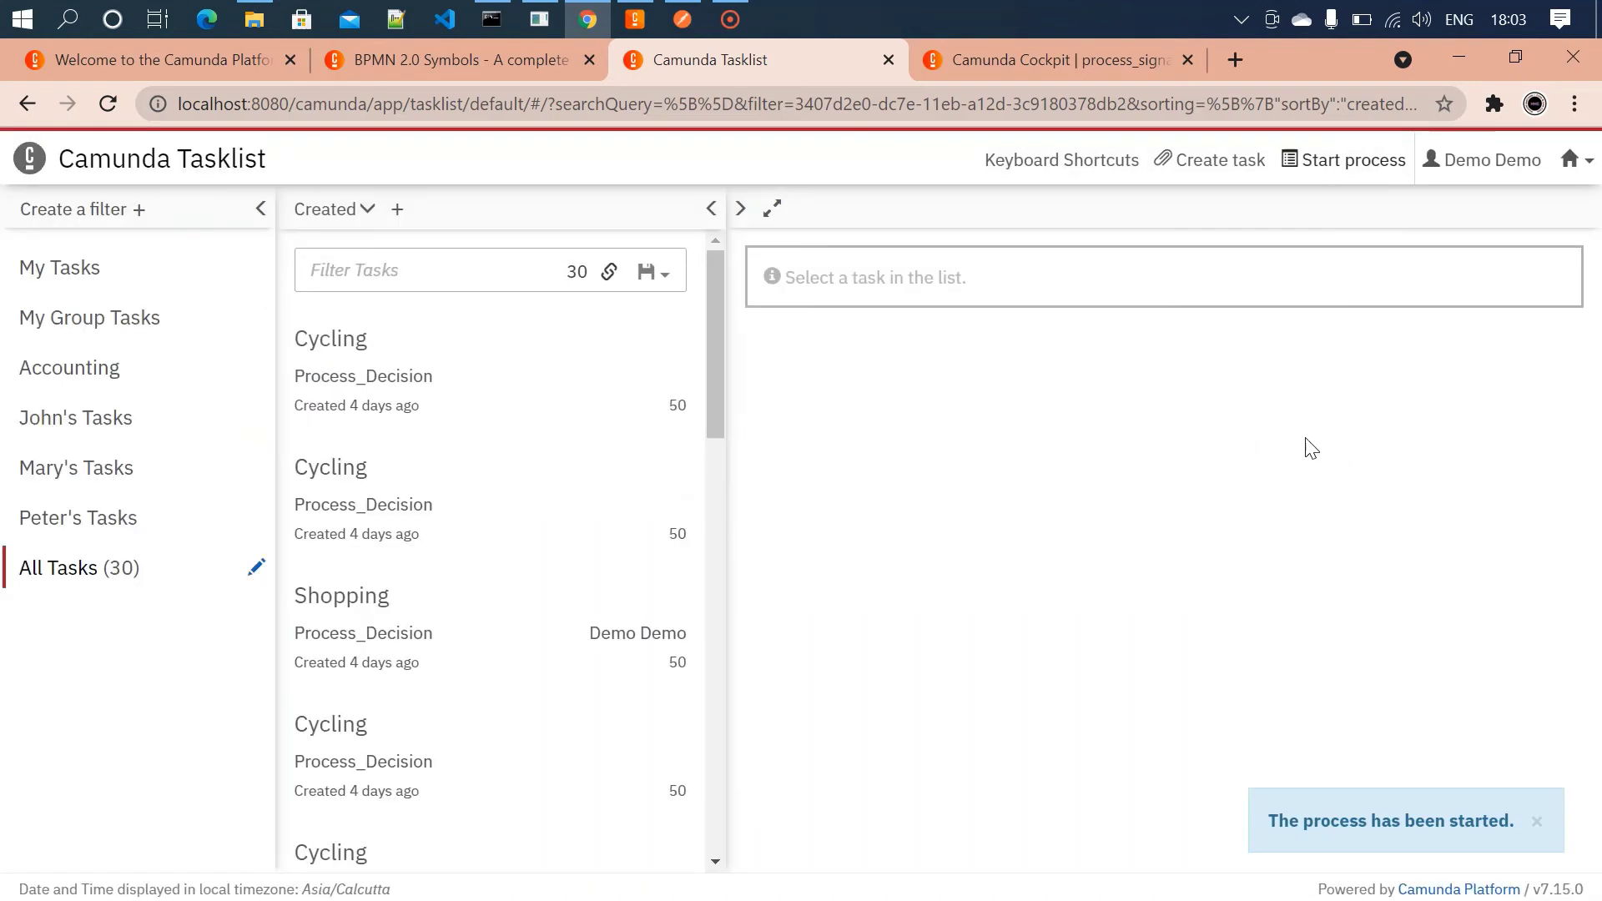
- Start another process_signal instance with the Name set to name5
{"action": "left_click", "coordinate": [1335, 162]}
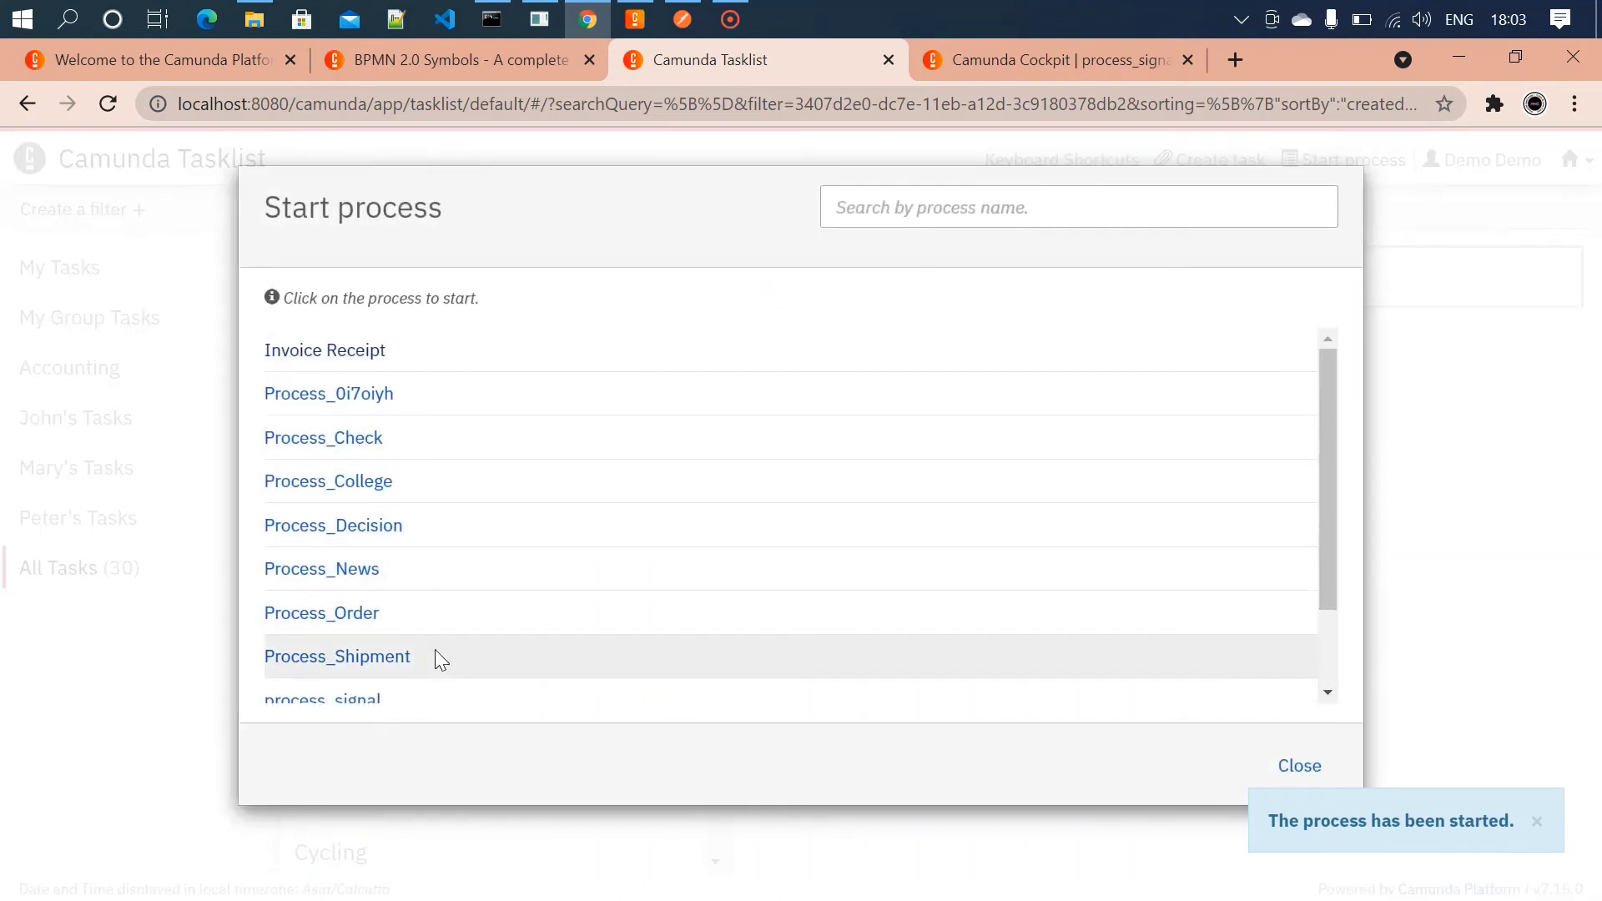
{"action": "scroll", "coordinate": [440, 653], "scroll_direction": "down", "scroll_amount": 2}
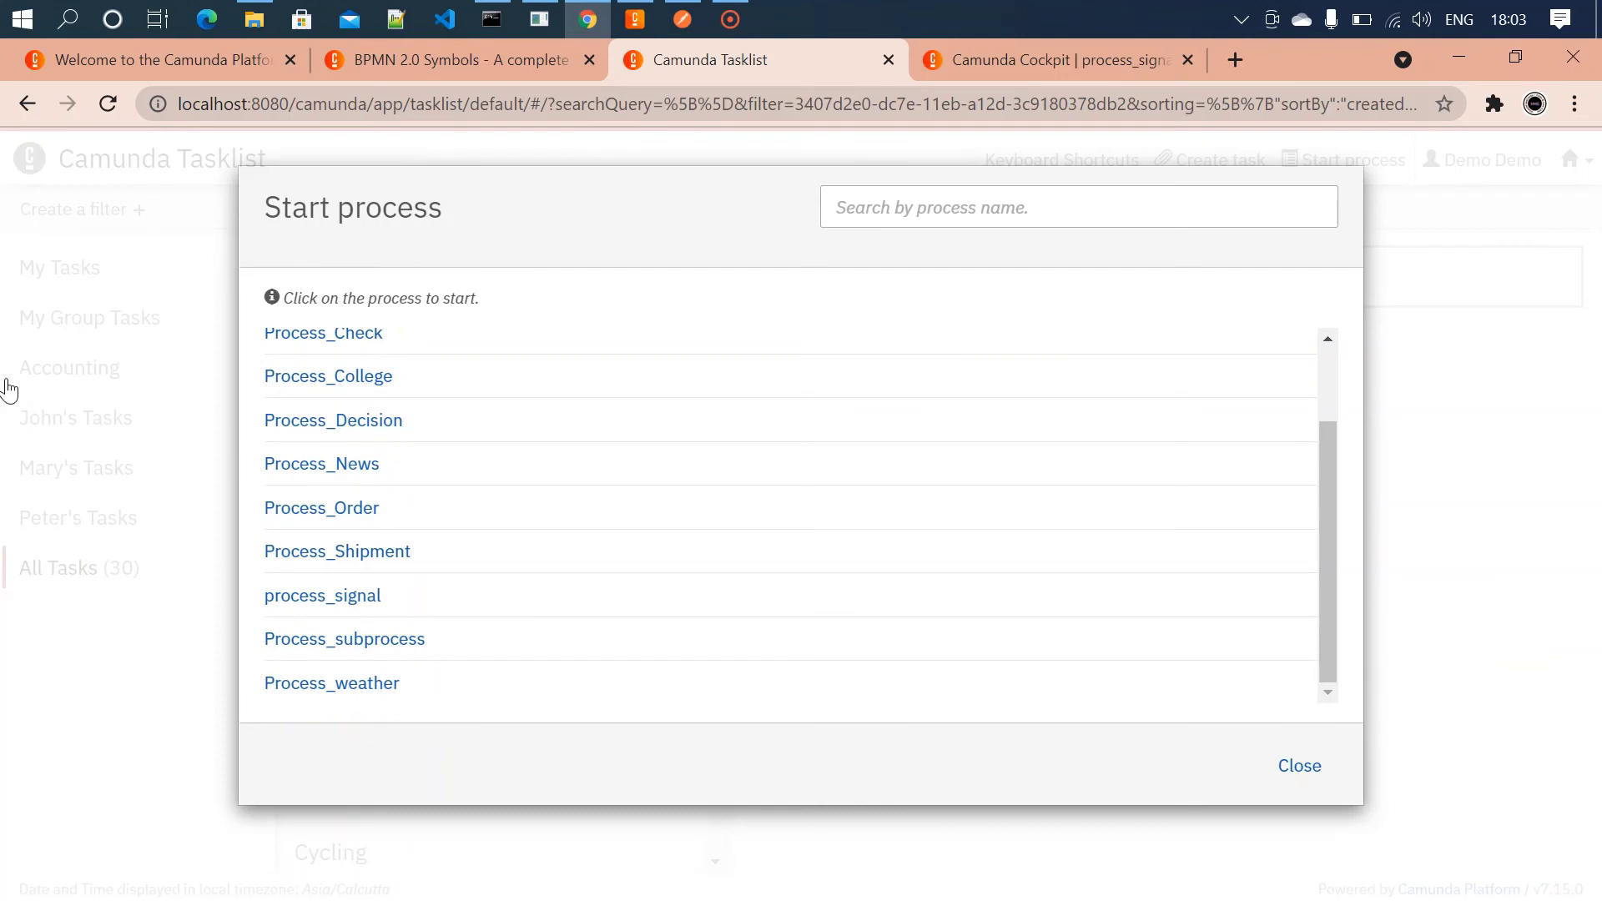
{"action": "left_click", "coordinate": [298, 601]}
{"action": "type", "text": "HWC"}
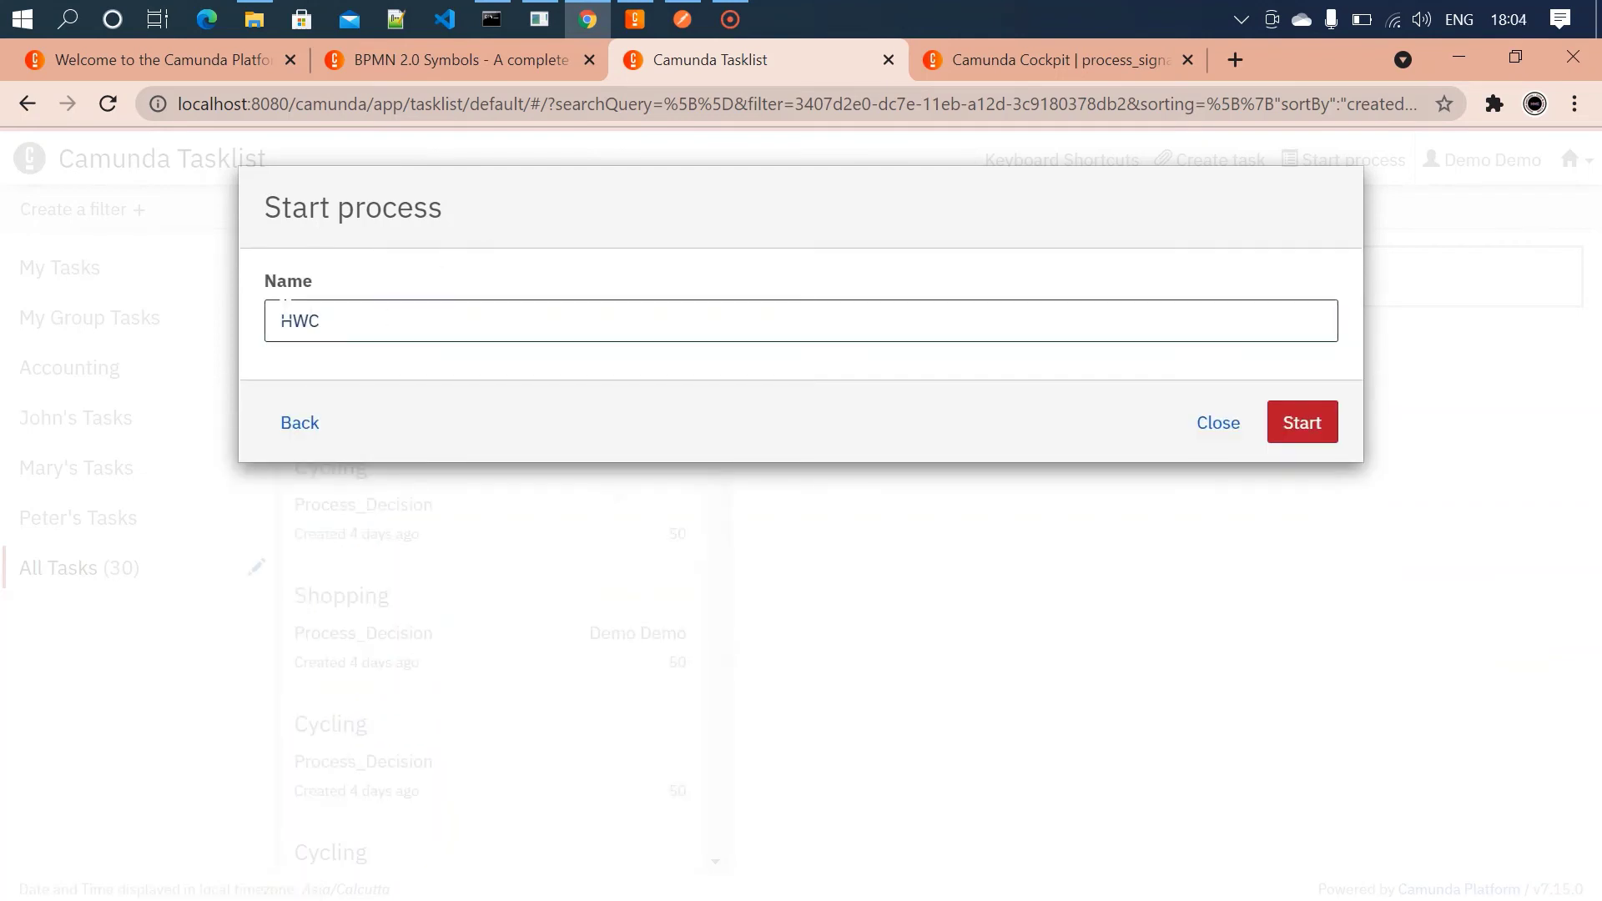
{"action": "double_click", "coordinate": [290, 320]}
{"action": "type", "text": "name"}
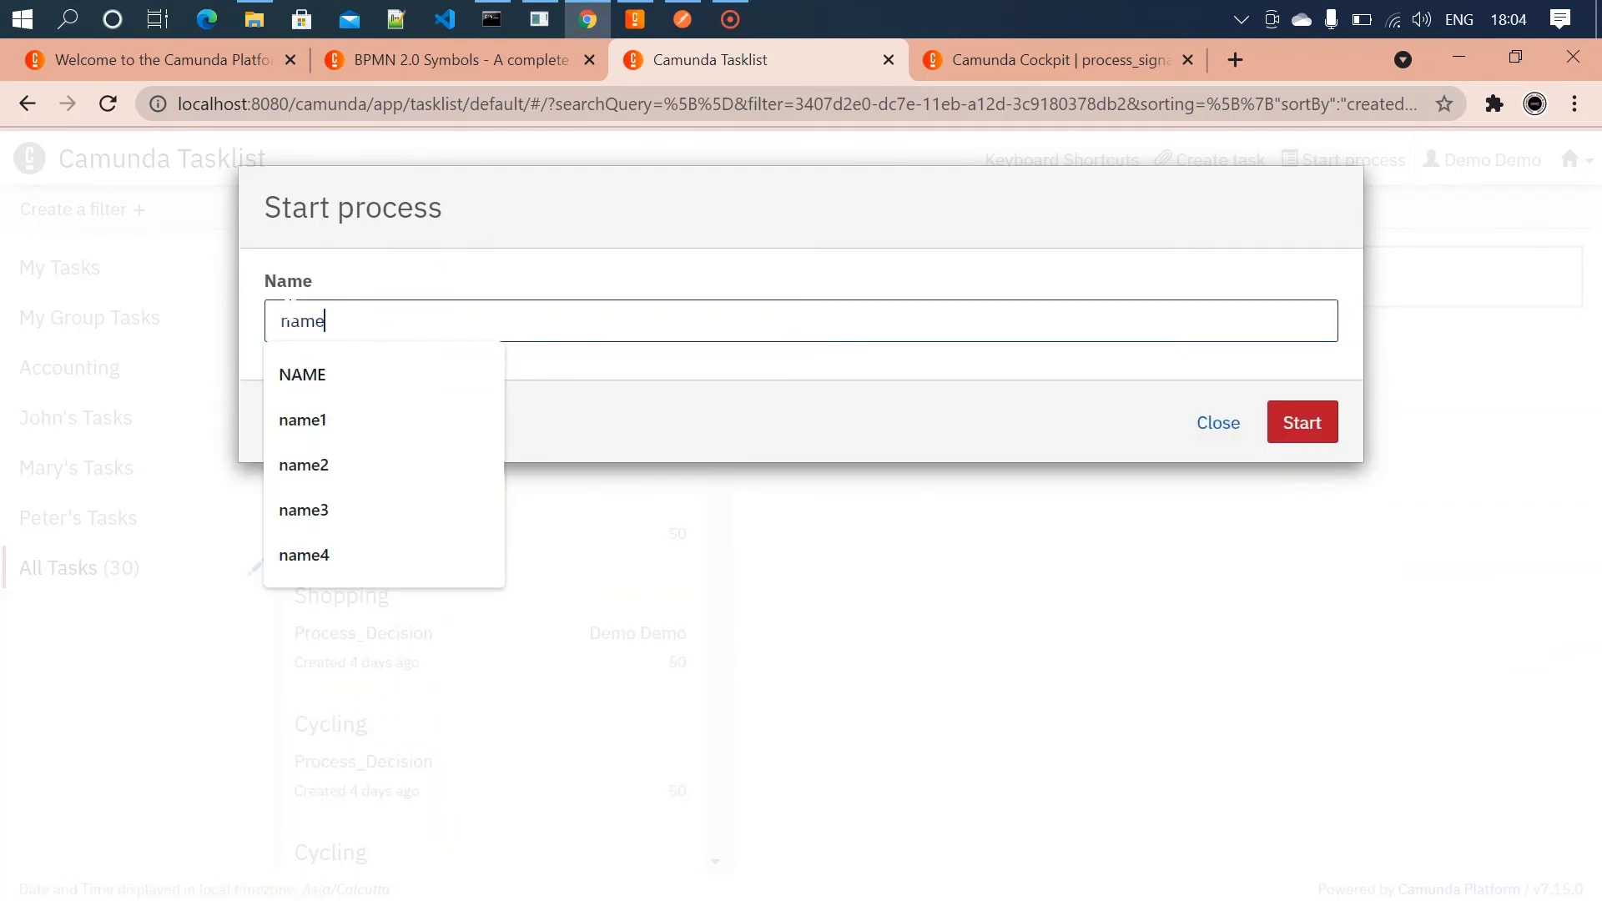
{"action": "type", "text": "5"}
{"action": "left_click", "coordinate": [1306, 417]}
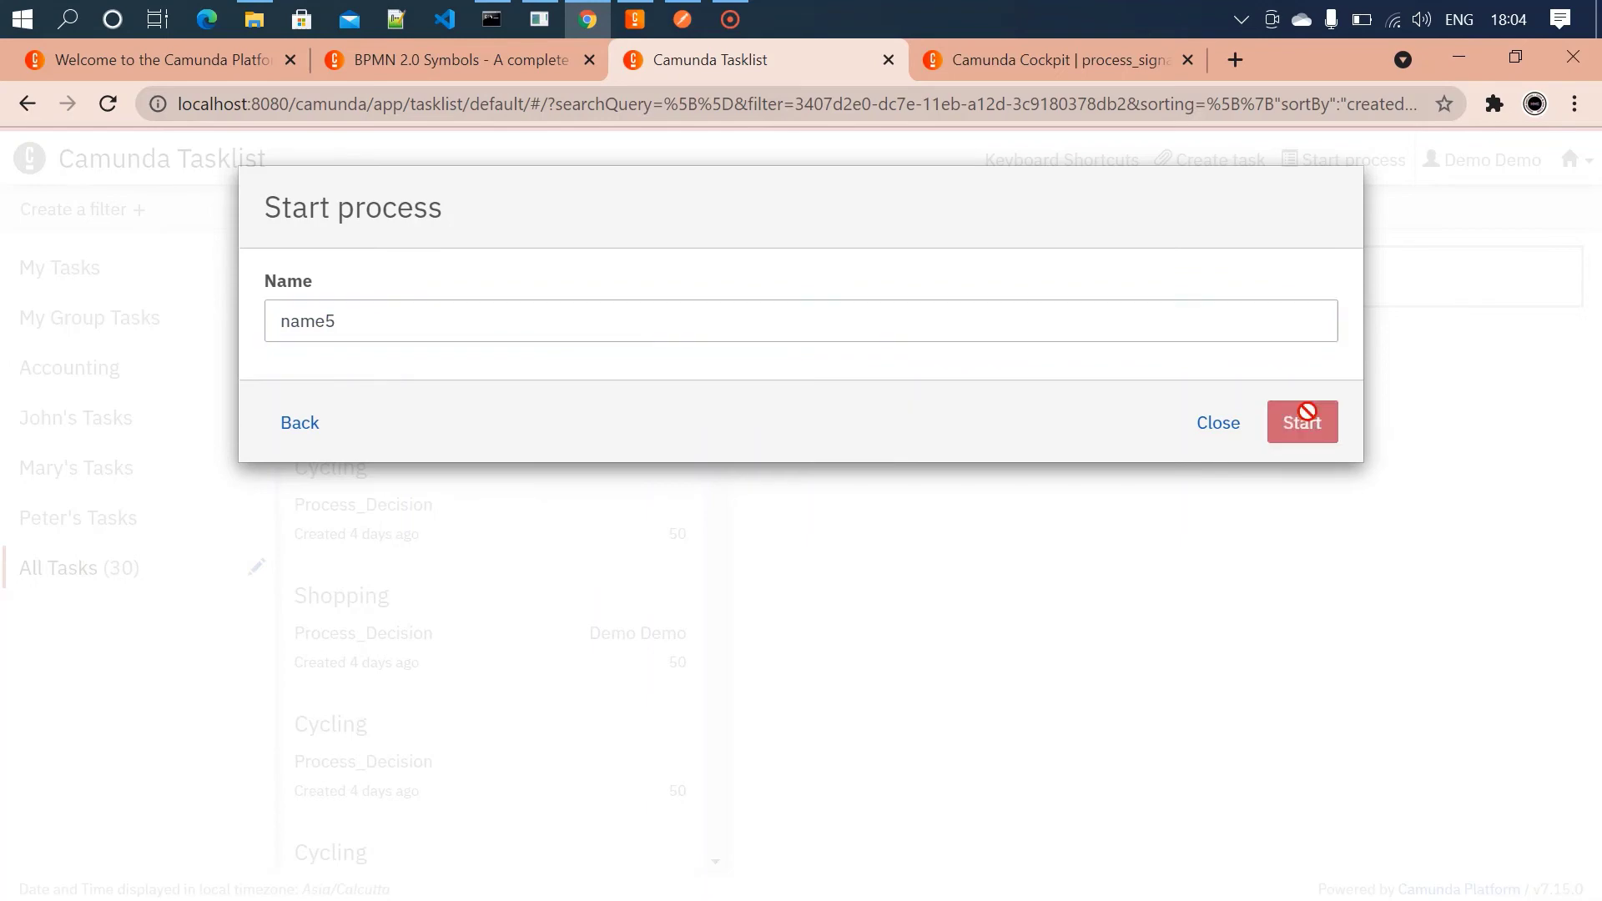
- Start a third process_signal instance with the Name set to name6
{"action": "left_click", "coordinate": [1309, 159]}
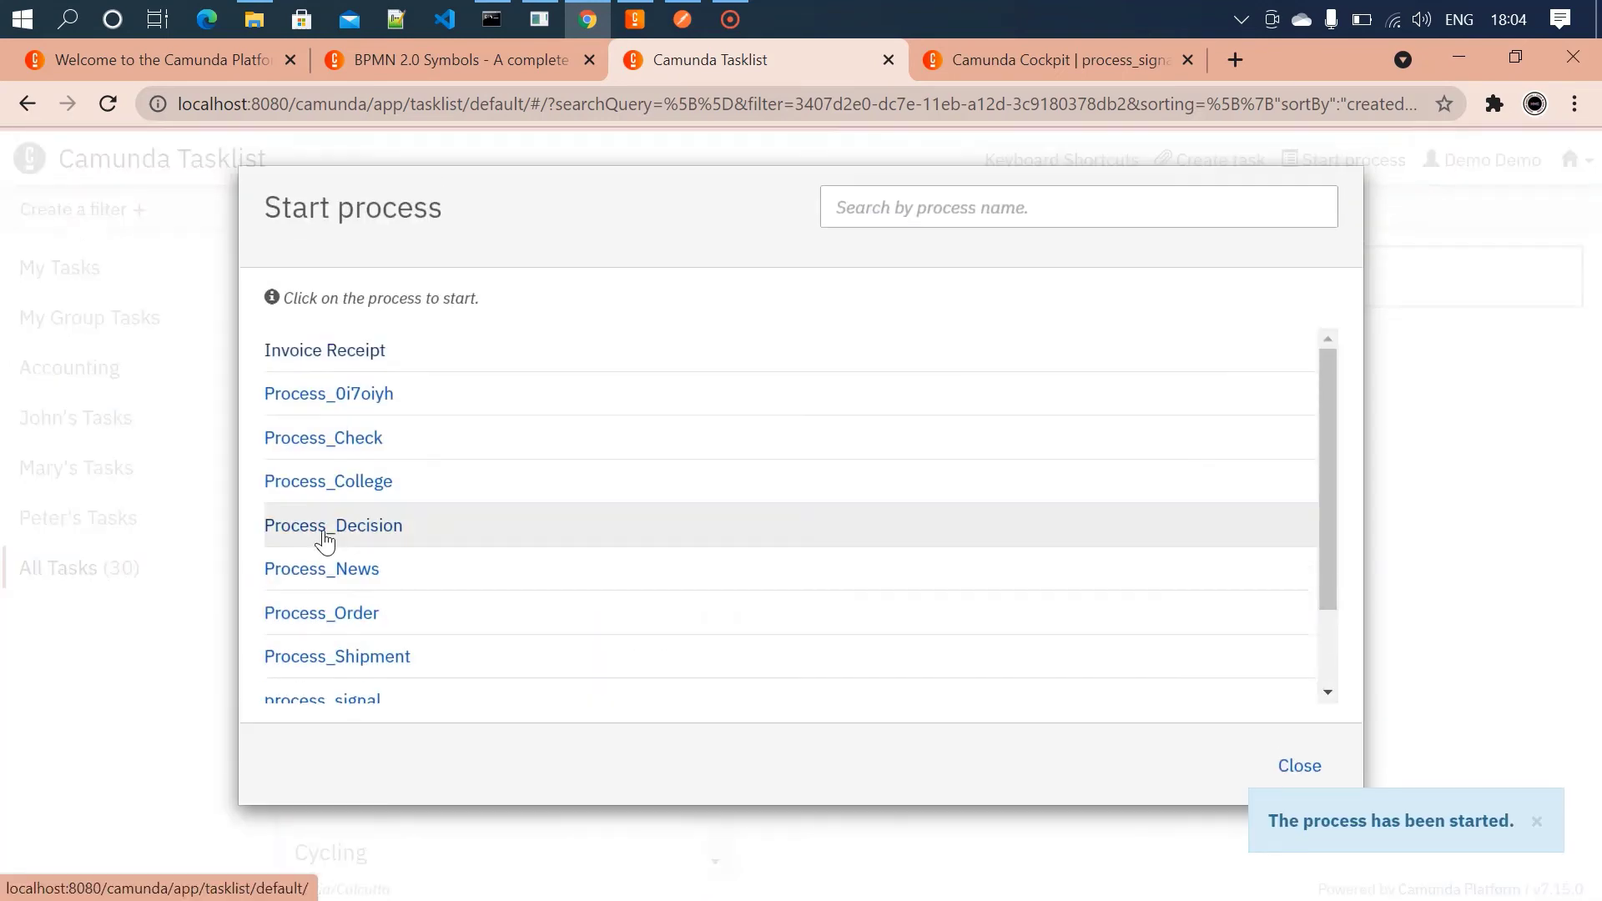
{"action": "scroll", "coordinate": [325, 538], "scroll_direction": "down", "scroll_amount": 2}
{"action": "left_click", "coordinate": [361, 628]}
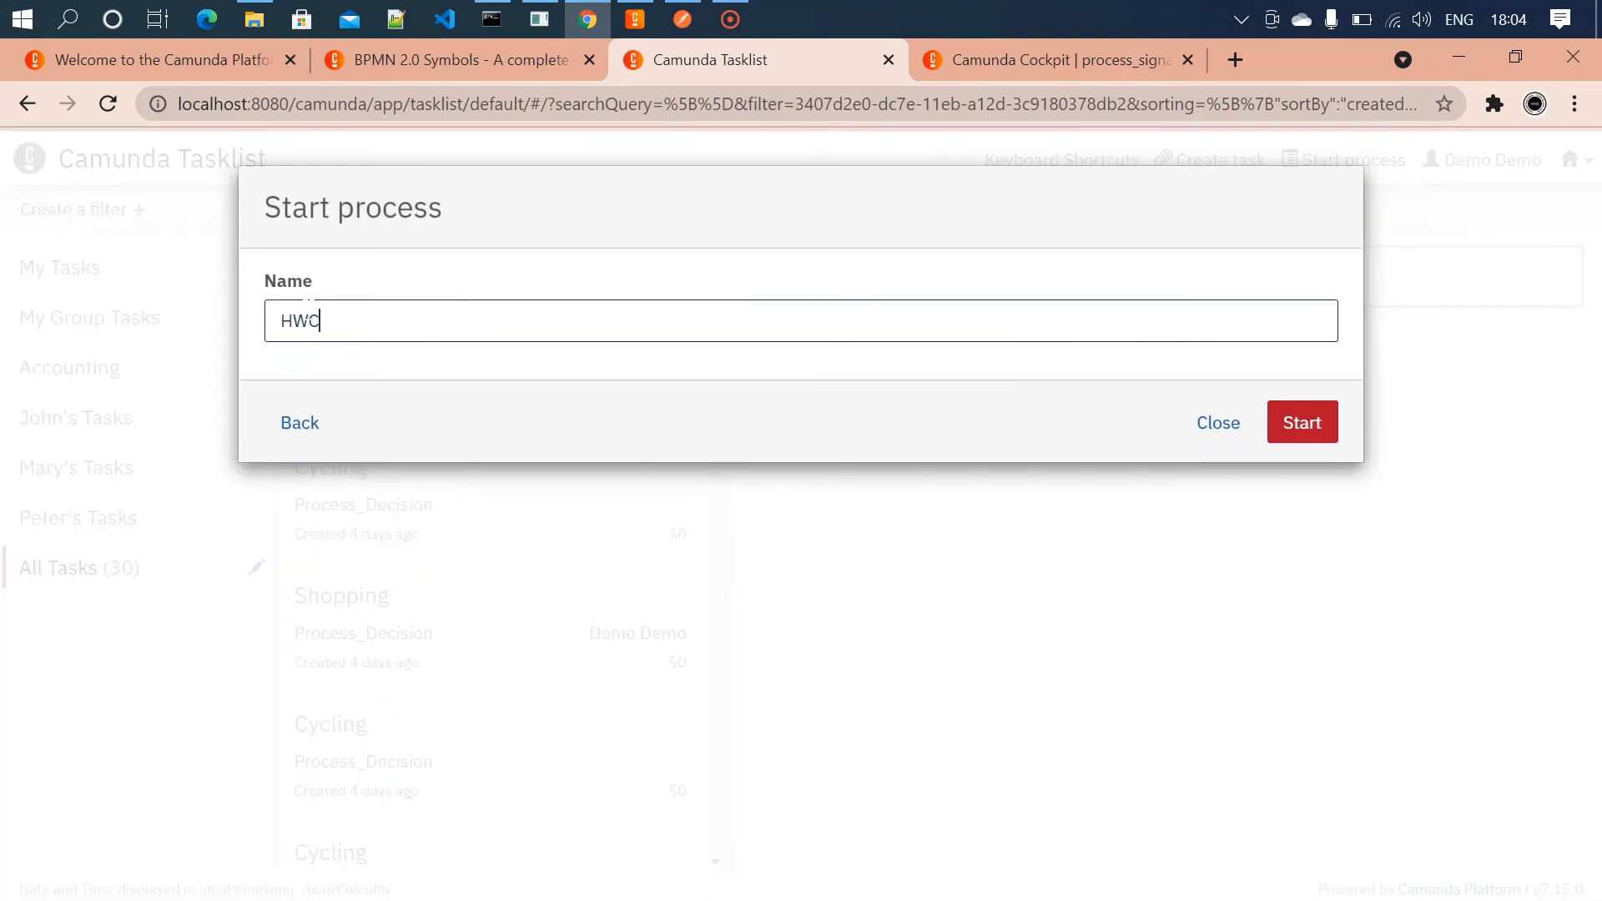
{"action": "double_click", "coordinate": [307, 320]}
{"action": "type", "text": "name6"}
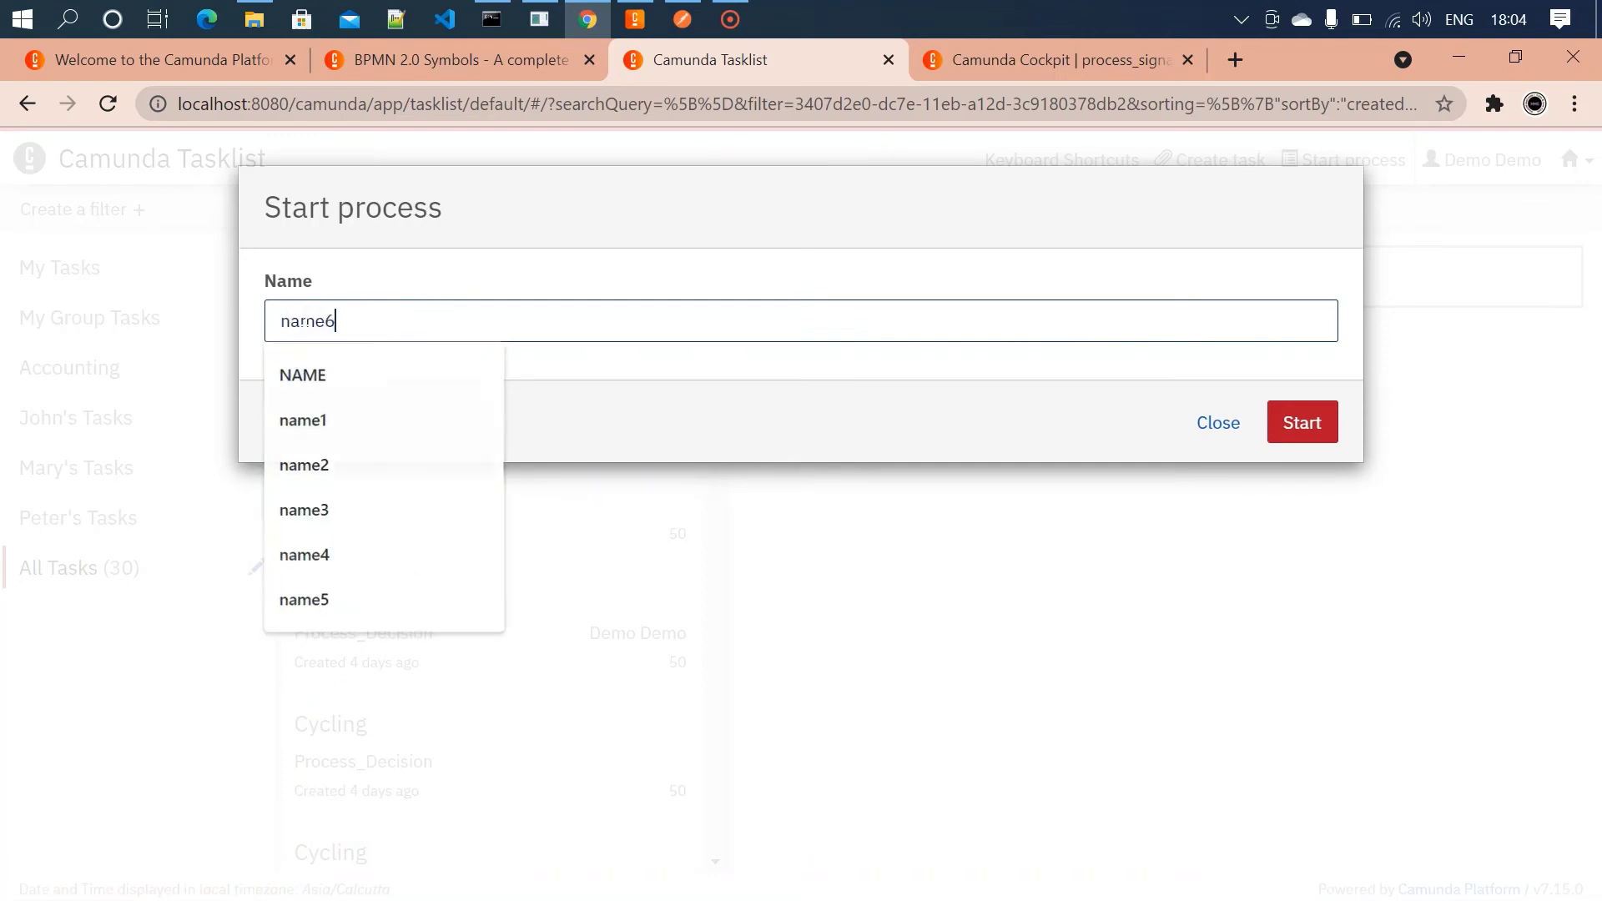
{"action": "left_click", "coordinate": [1267, 417]}
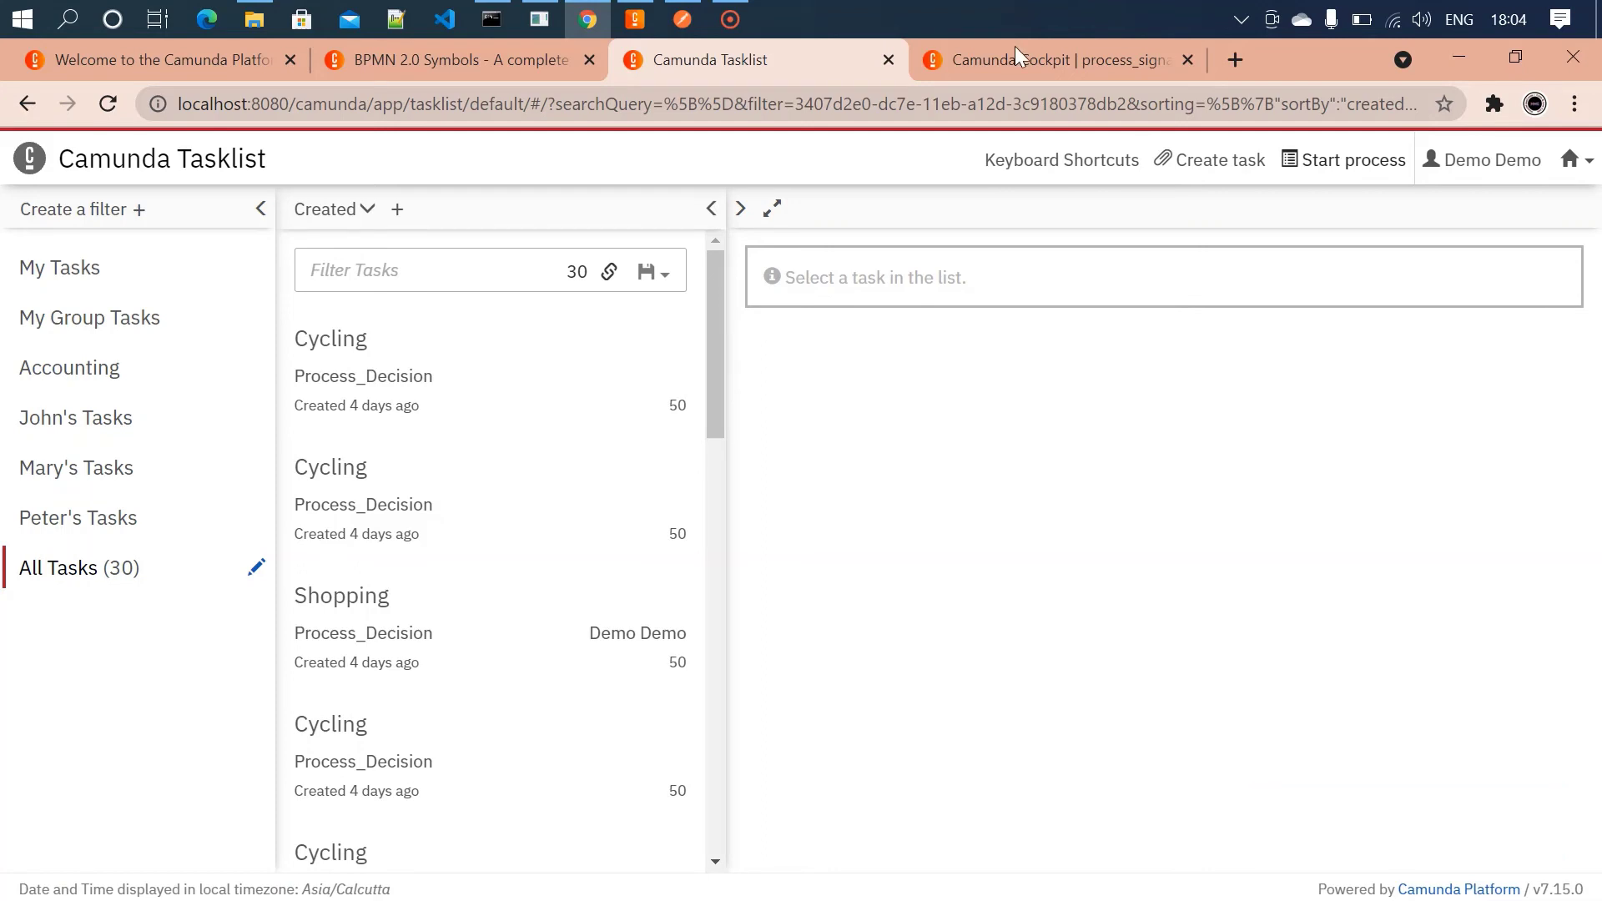
- Refresh the process_signal diagram in Camunda Cockpit, and send the batch_approve signal from Postman with the batchId value set to 002
{"action": "left_click", "coordinate": [990, 64]}
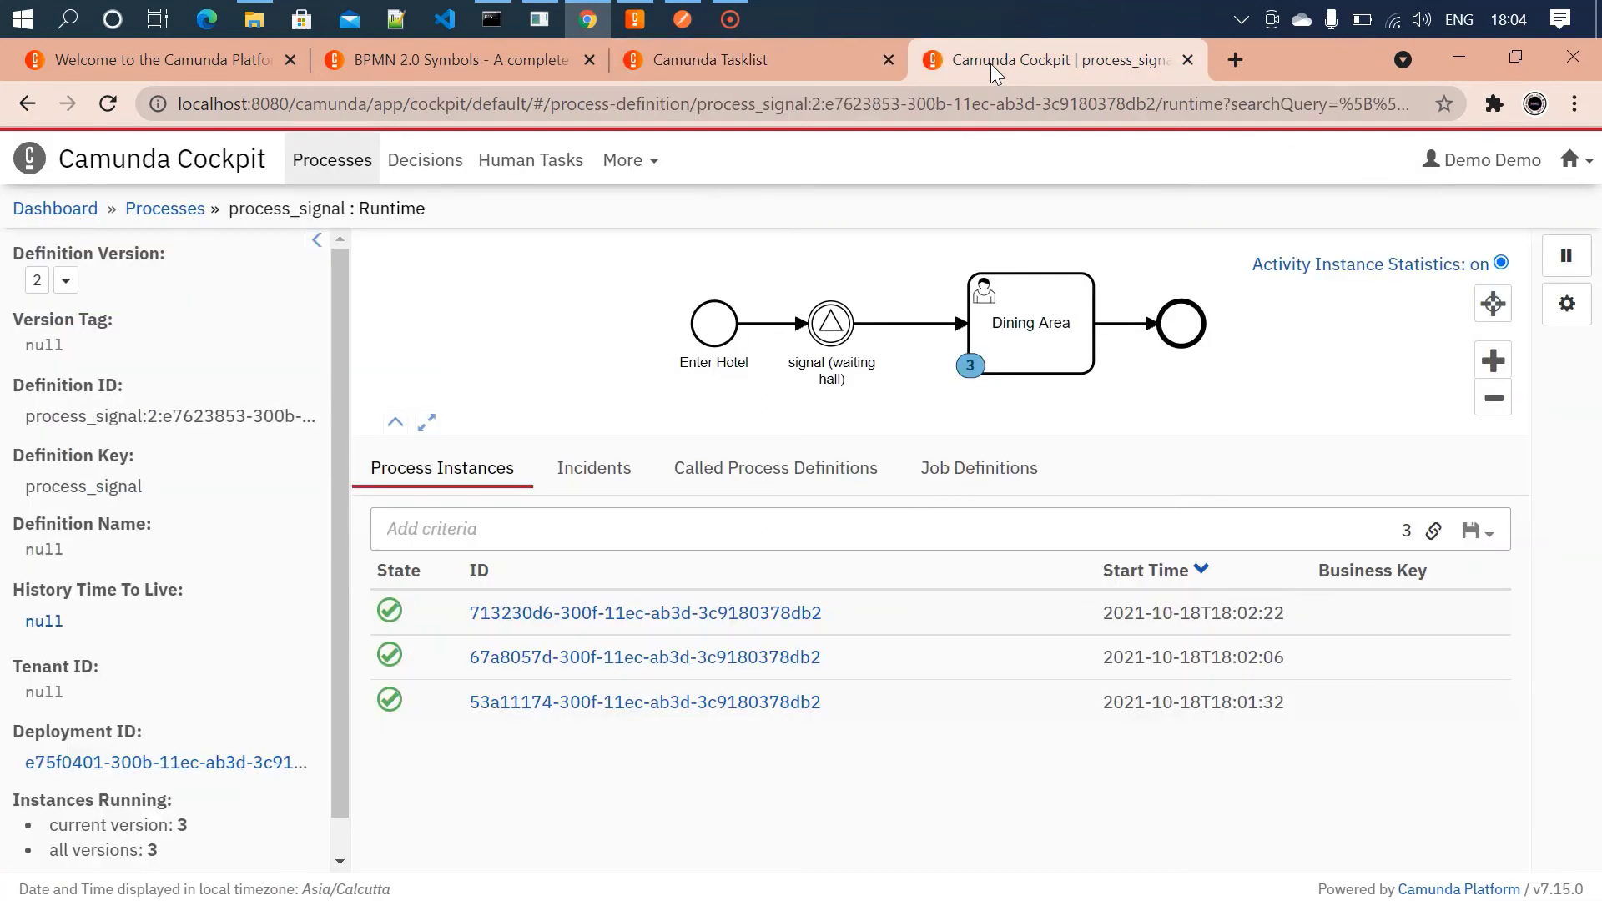
{"action": "left_click", "coordinate": [107, 104]}
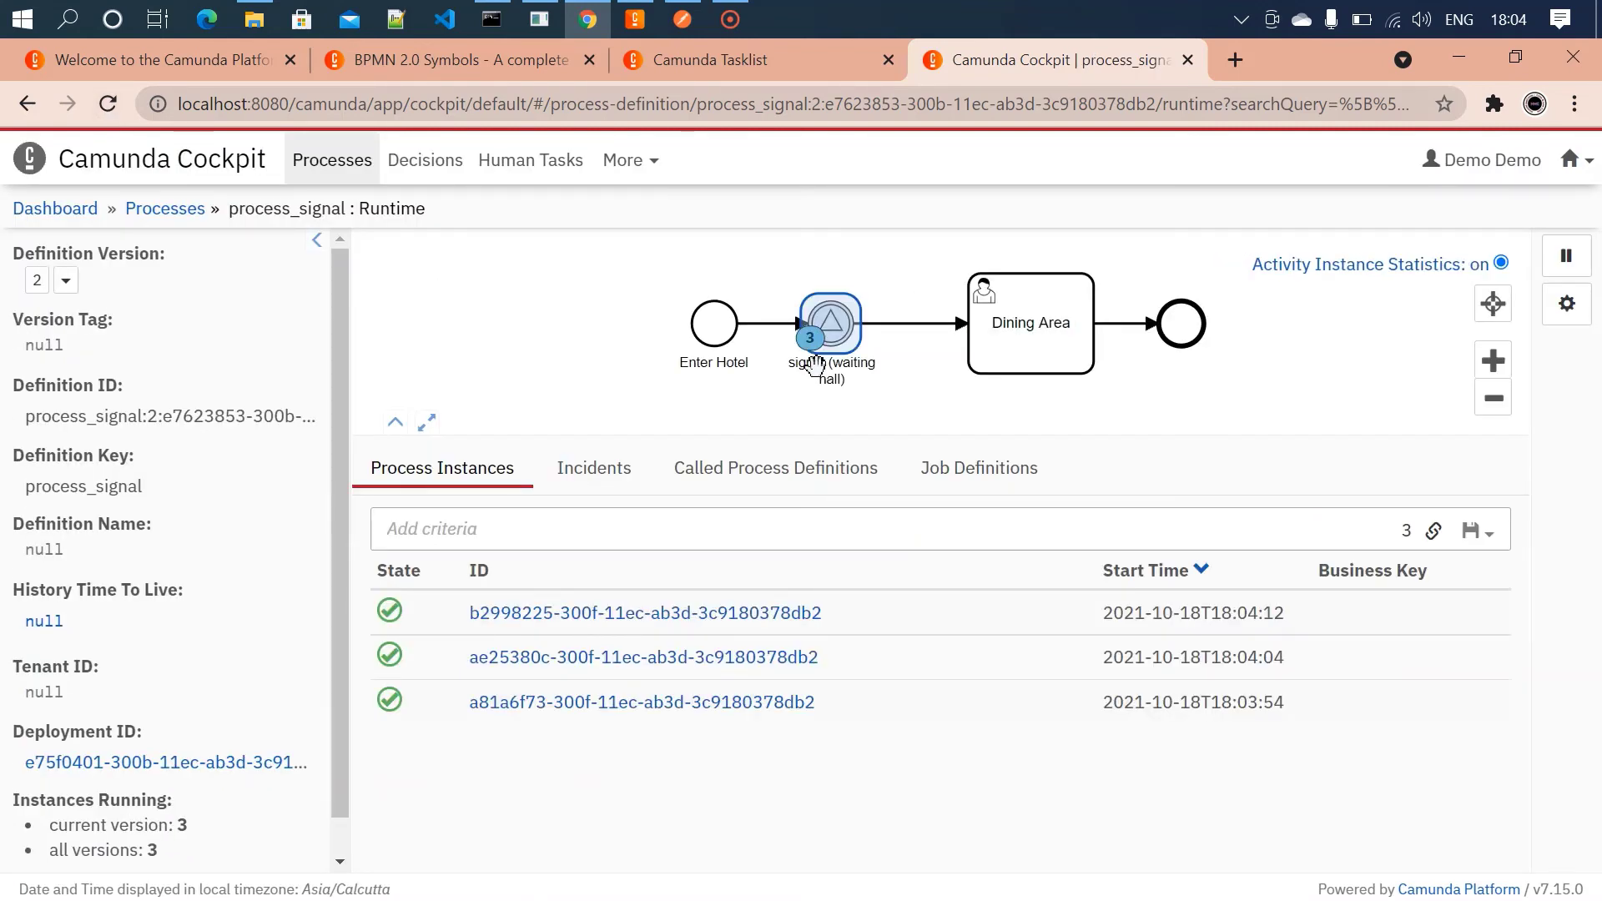
{"action": "left_click", "coordinate": [683, 19]}
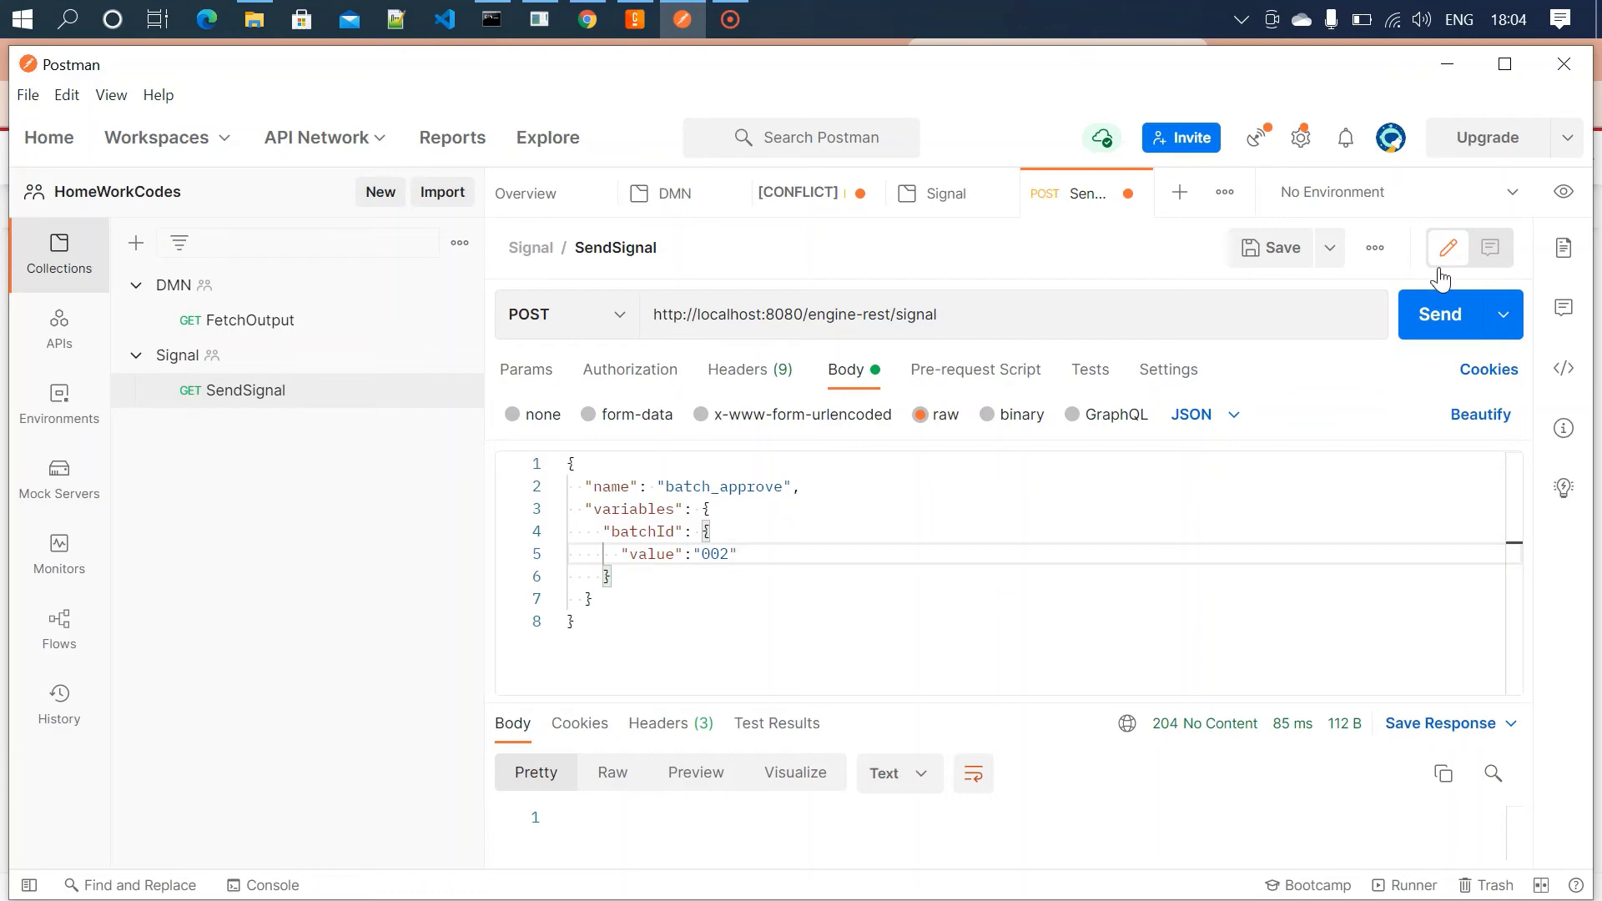
{"action": "left_click", "coordinate": [1421, 316]}
- Switch back to Camunda Cockpit and refresh the process_signal runtime view to check where the second batch of instances is
{"action": "left_click", "coordinate": [635, 20]}
{"action": "left_click", "coordinate": [587, 20]}
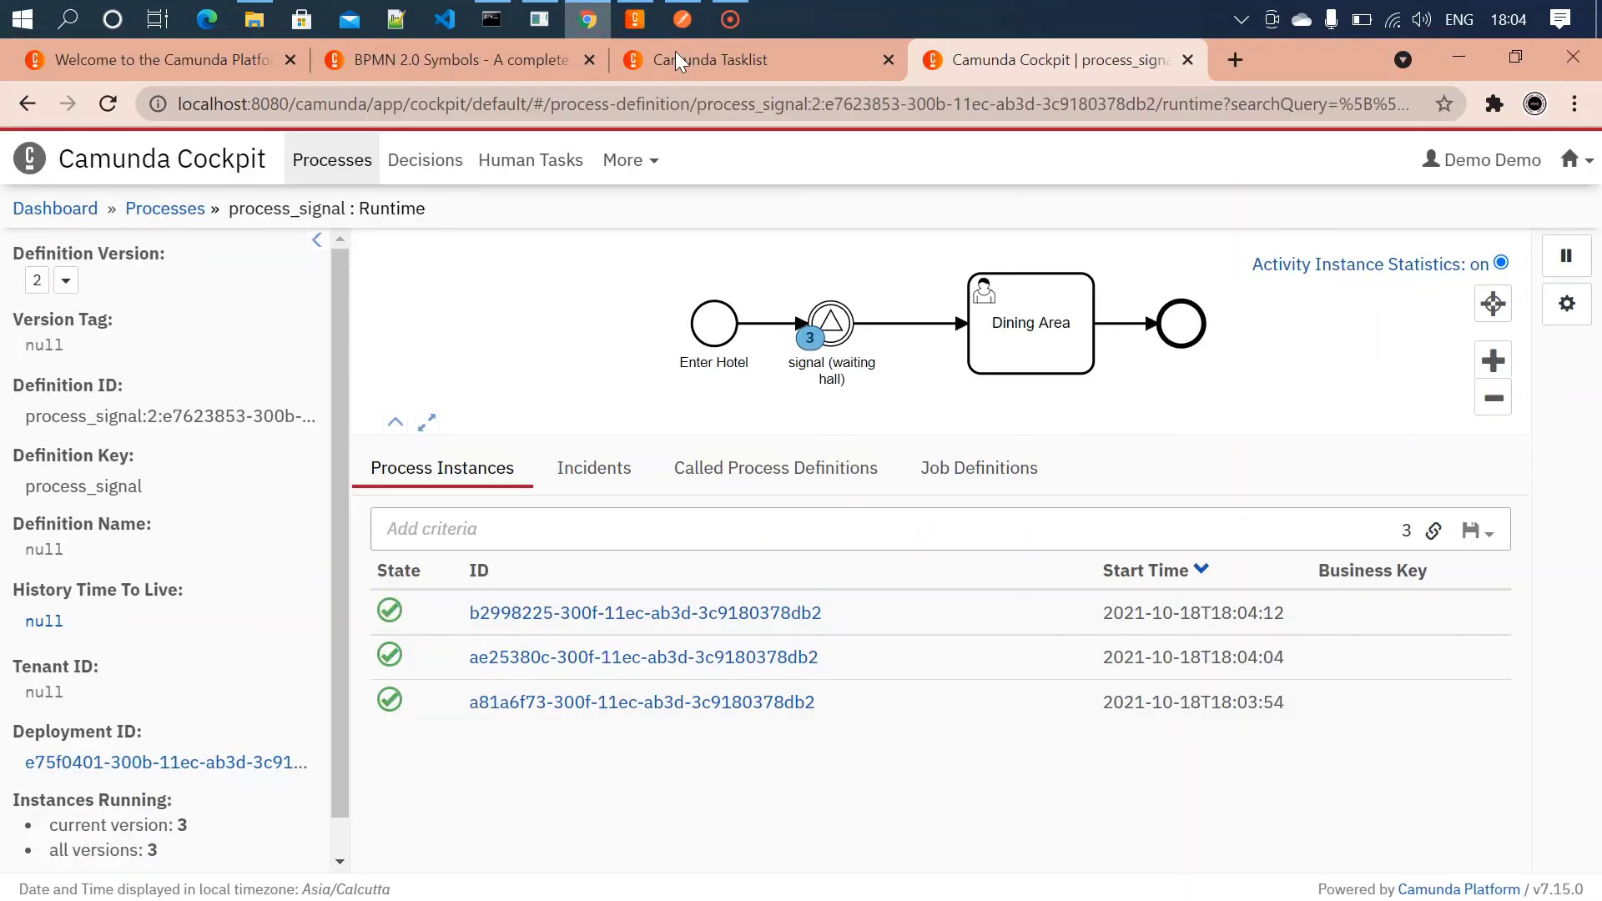
{"action": "left_click", "coordinate": [113, 115]}
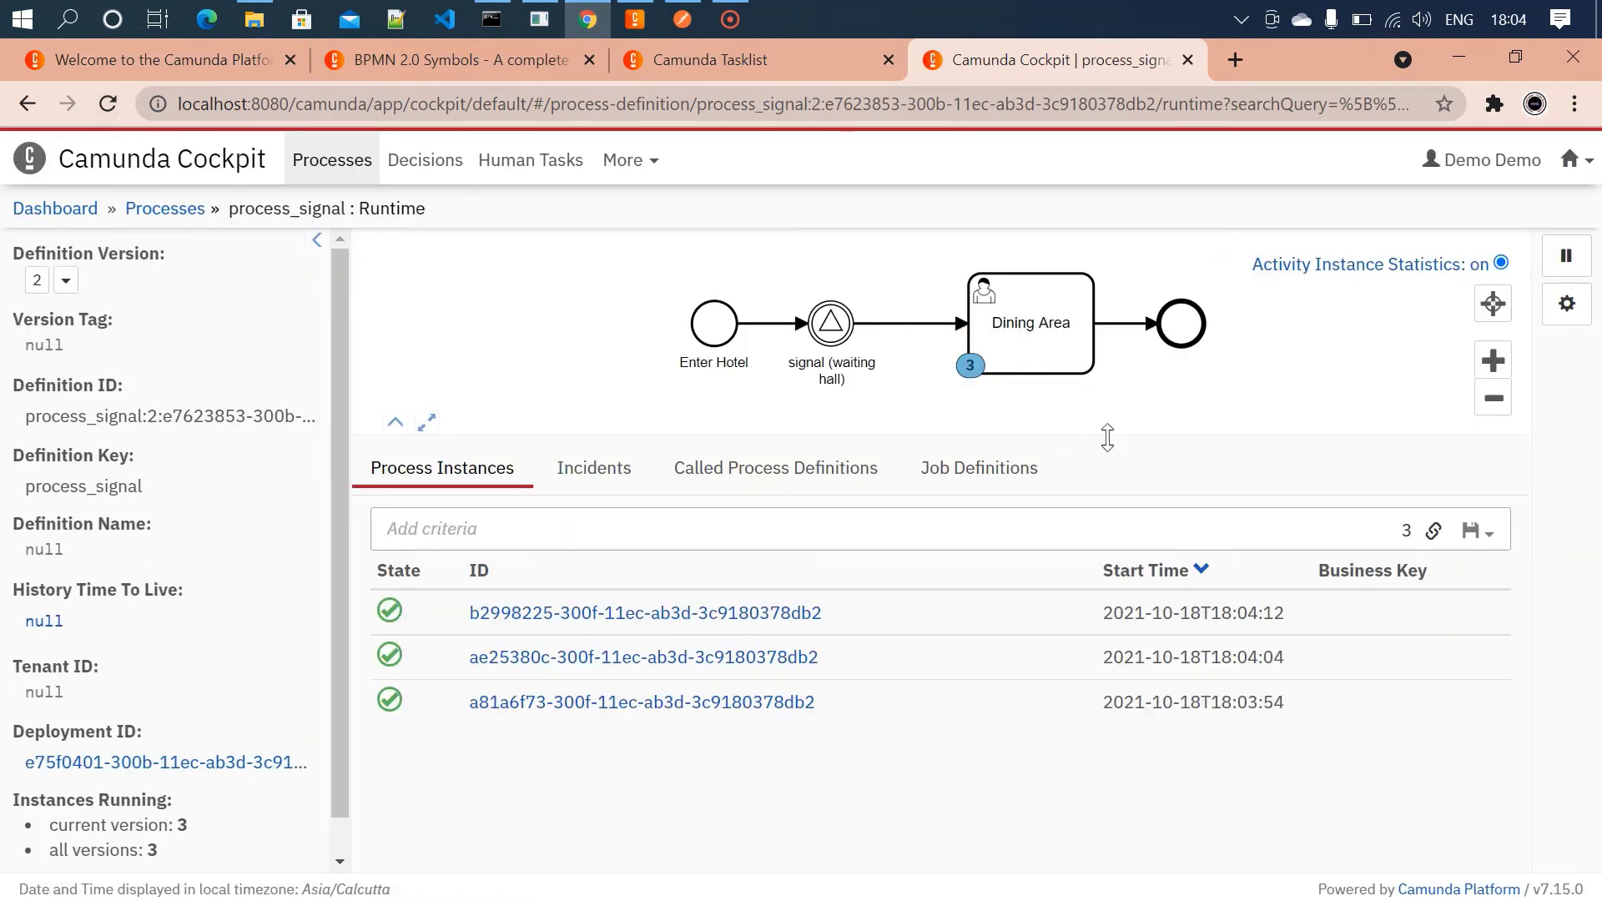
- Refresh All Tasks in Camunda Tasklist, and claim and complete the Dining Area task for name5
{"action": "left_click", "coordinate": [790, 75]}
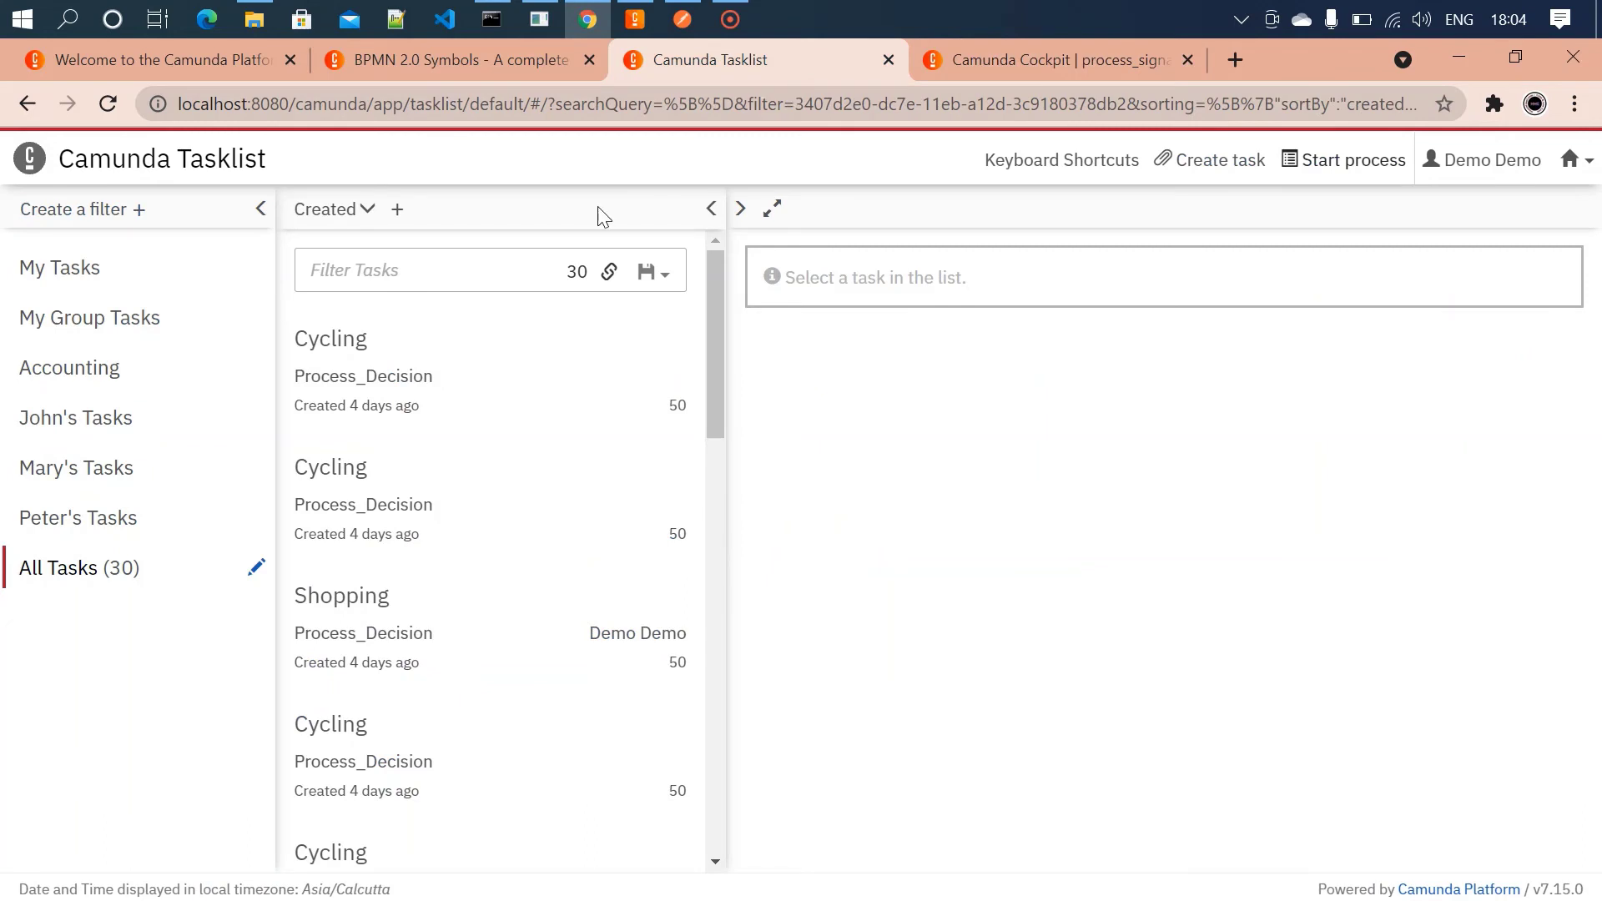
{"action": "left_click", "coordinate": [107, 576]}
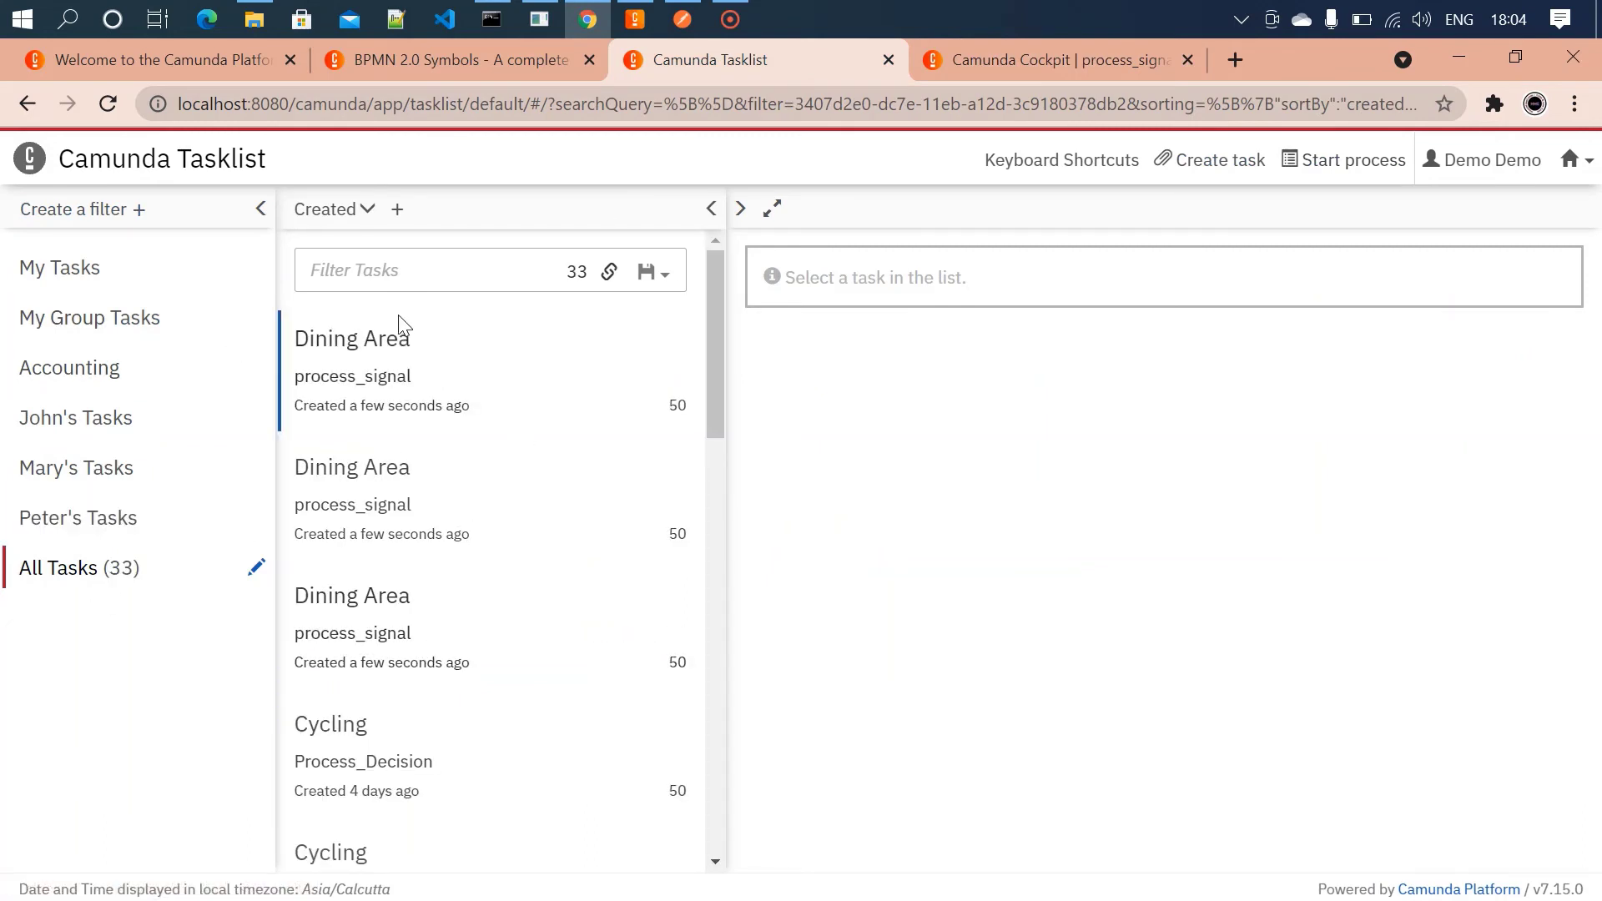
{"action": "left_click", "coordinate": [411, 380]}
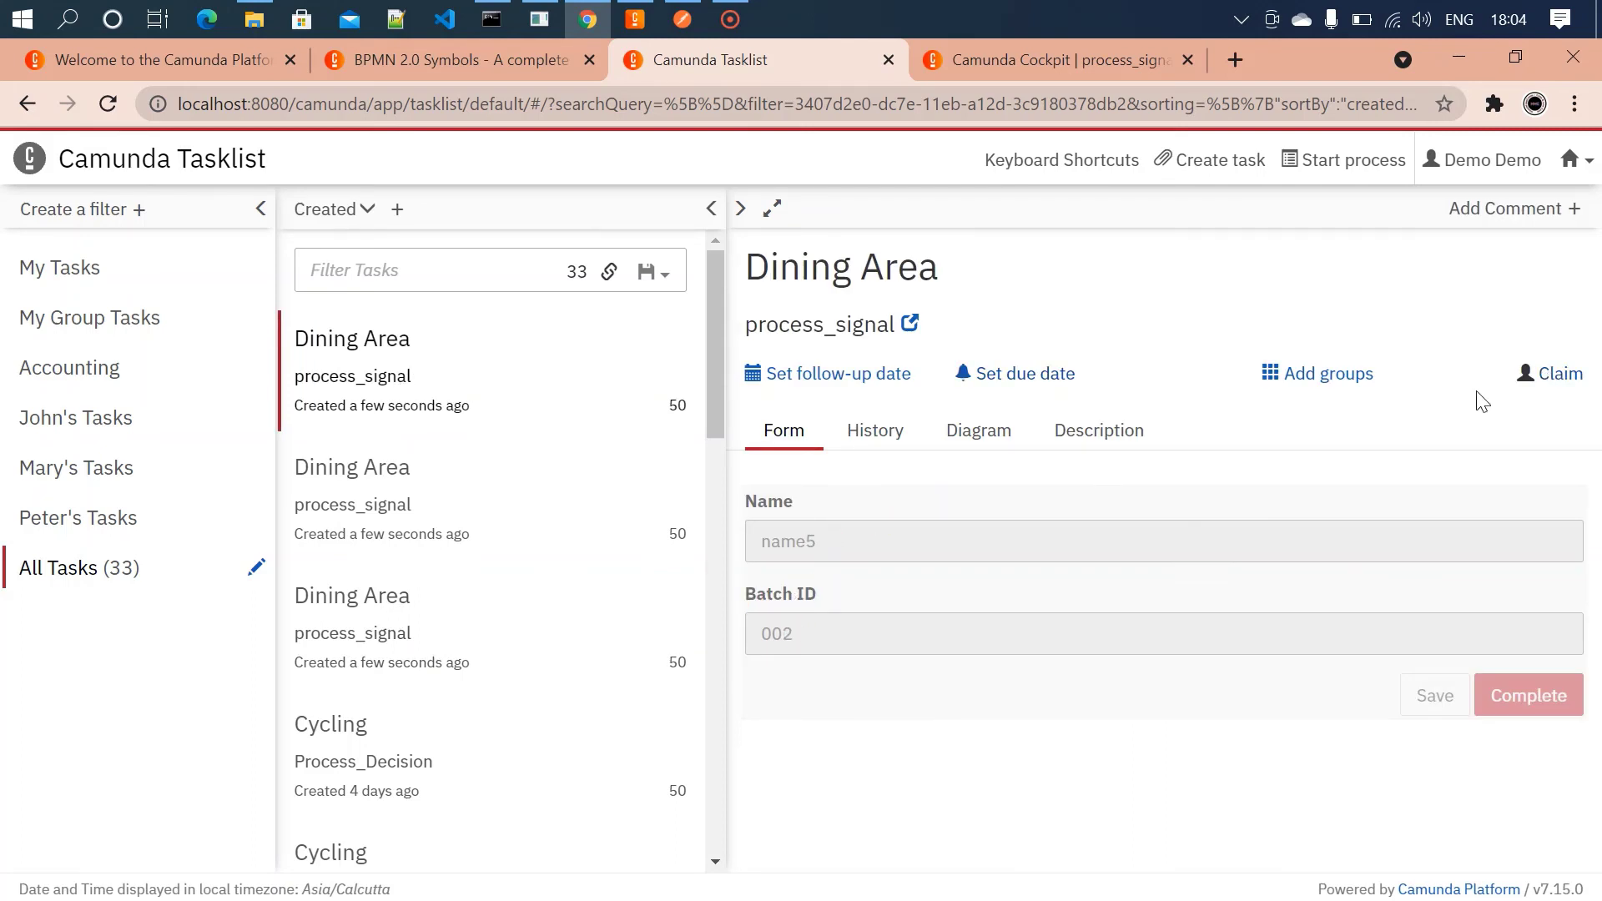
{"action": "left_click", "coordinate": [1559, 377]}
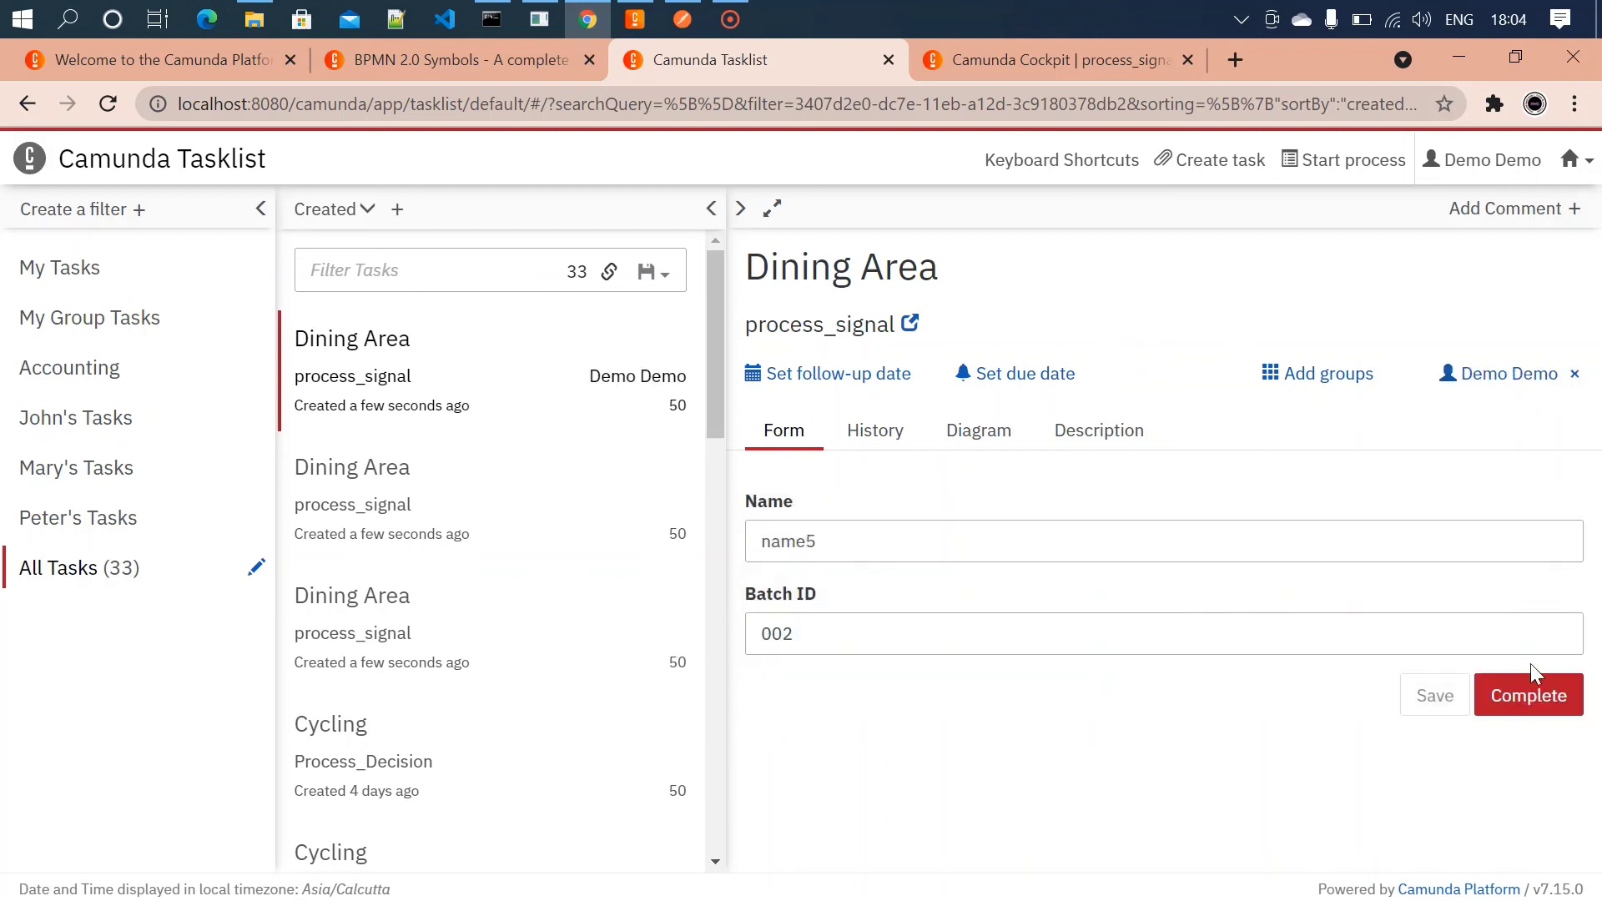
{"action": "left_click", "coordinate": [1534, 693]}
- Claim and complete the two remaining Dining Area tasks, for name4 and name6
{"action": "left_click", "coordinate": [422, 372]}
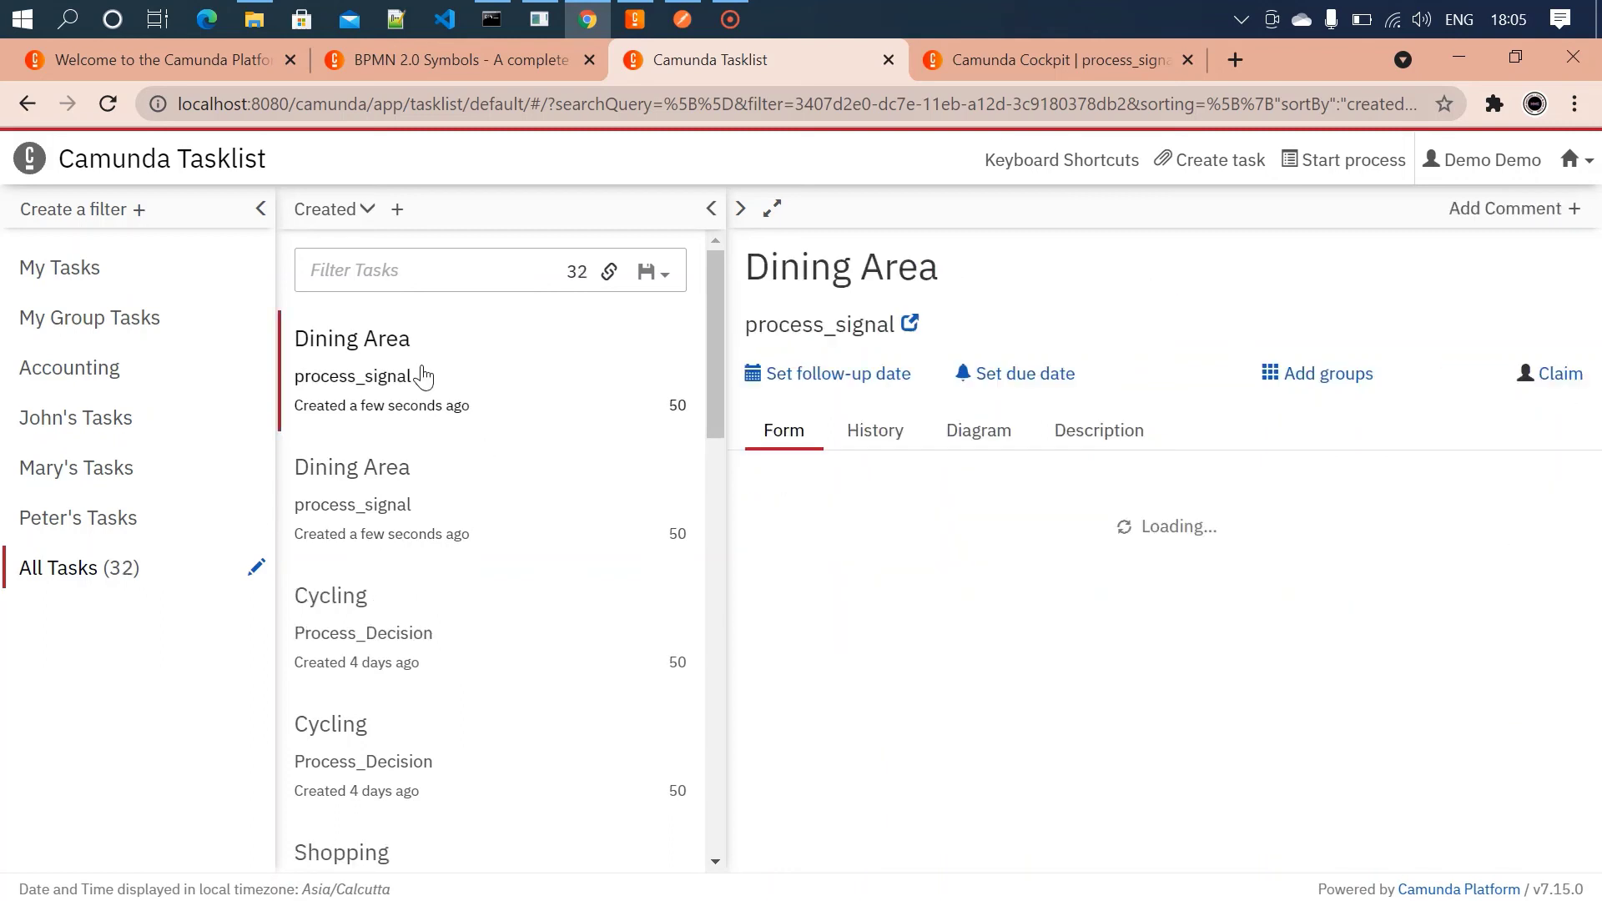
{"action": "left_click", "coordinate": [1552, 377]}
{"action": "left_click", "coordinate": [1540, 678]}
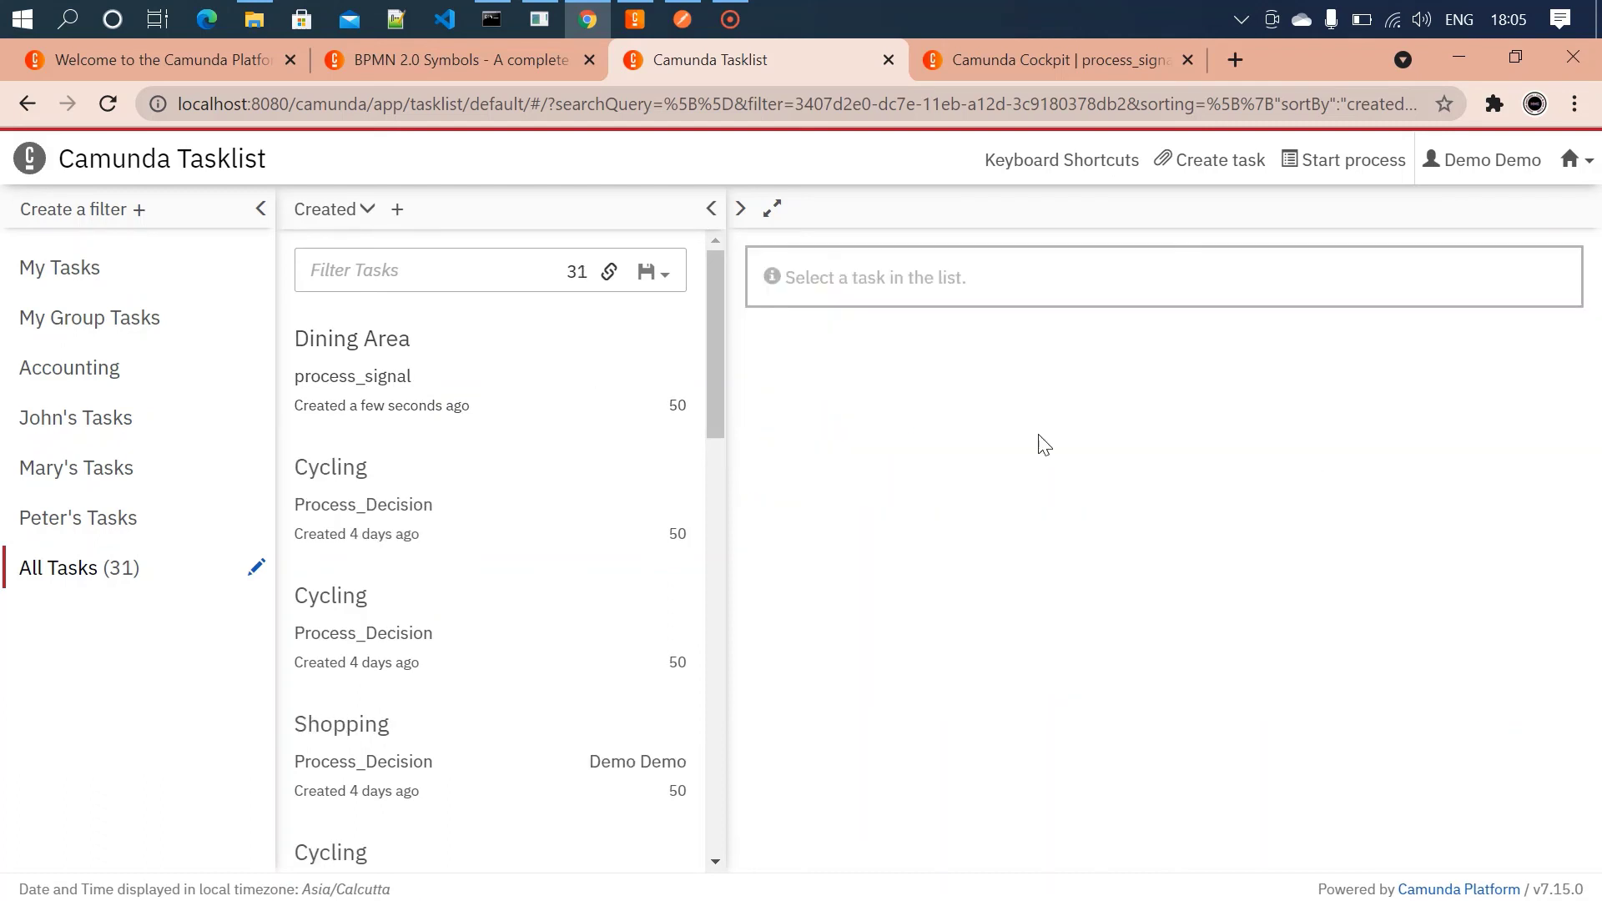
{"action": "left_click", "coordinate": [442, 346]}
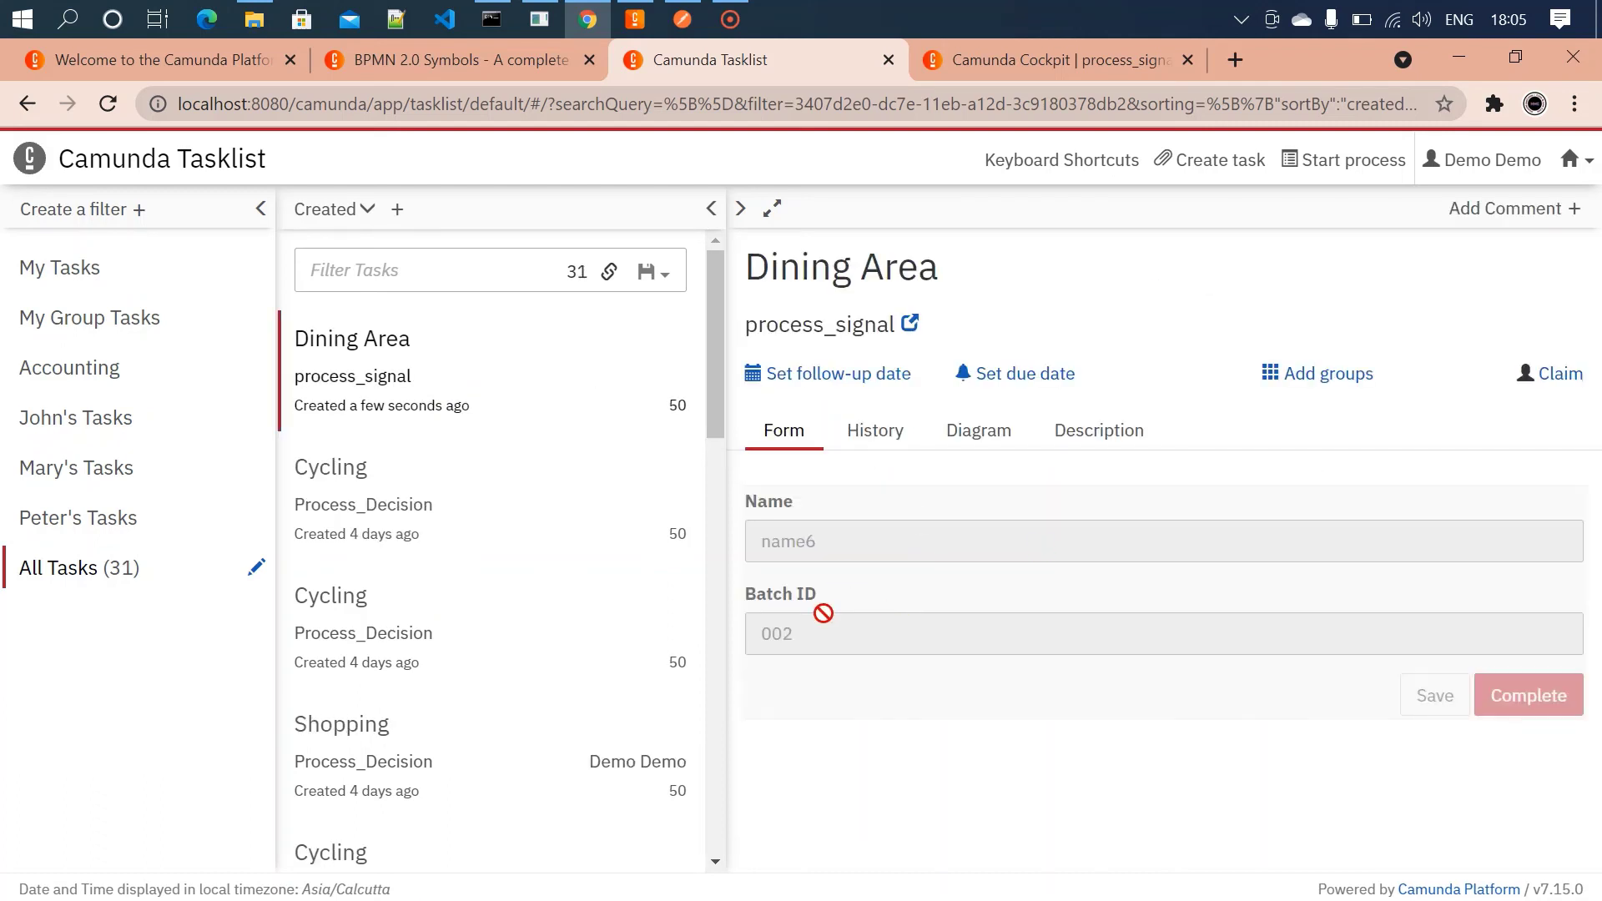
{"action": "left_click", "coordinate": [1551, 376]}
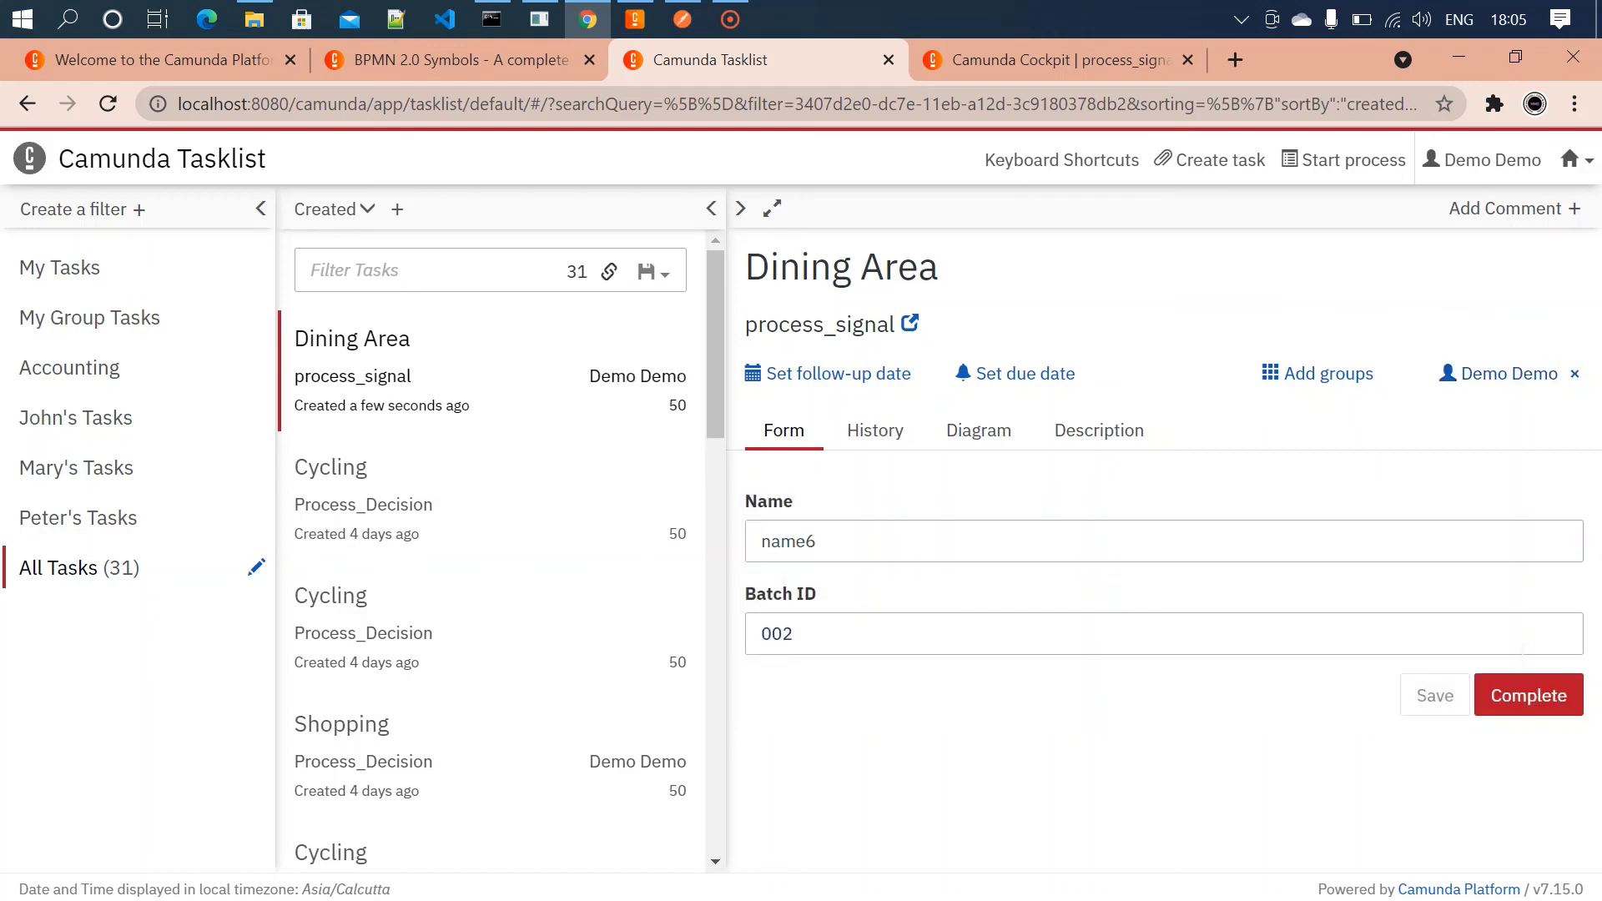
{"action": "left_click", "coordinate": [1530, 696]}
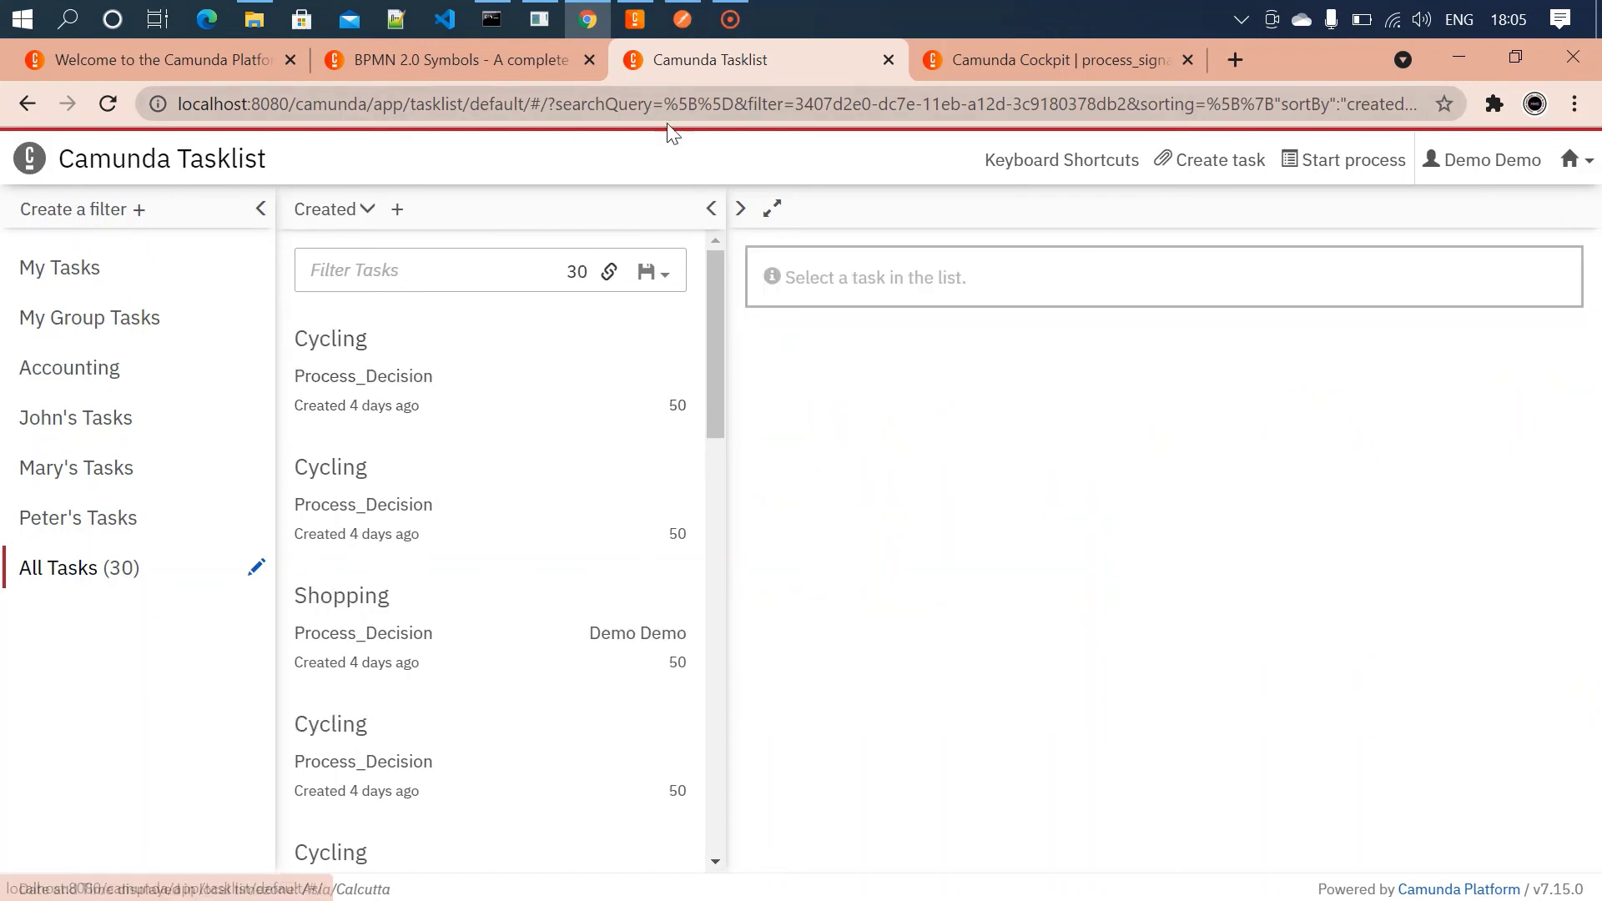
- Refresh the process_signal runtime view in Camunda Cockpit to check for running instances, and switch to the signal.bpmn diagram in Camunda Modeler
{"action": "left_click", "coordinate": [1014, 58]}
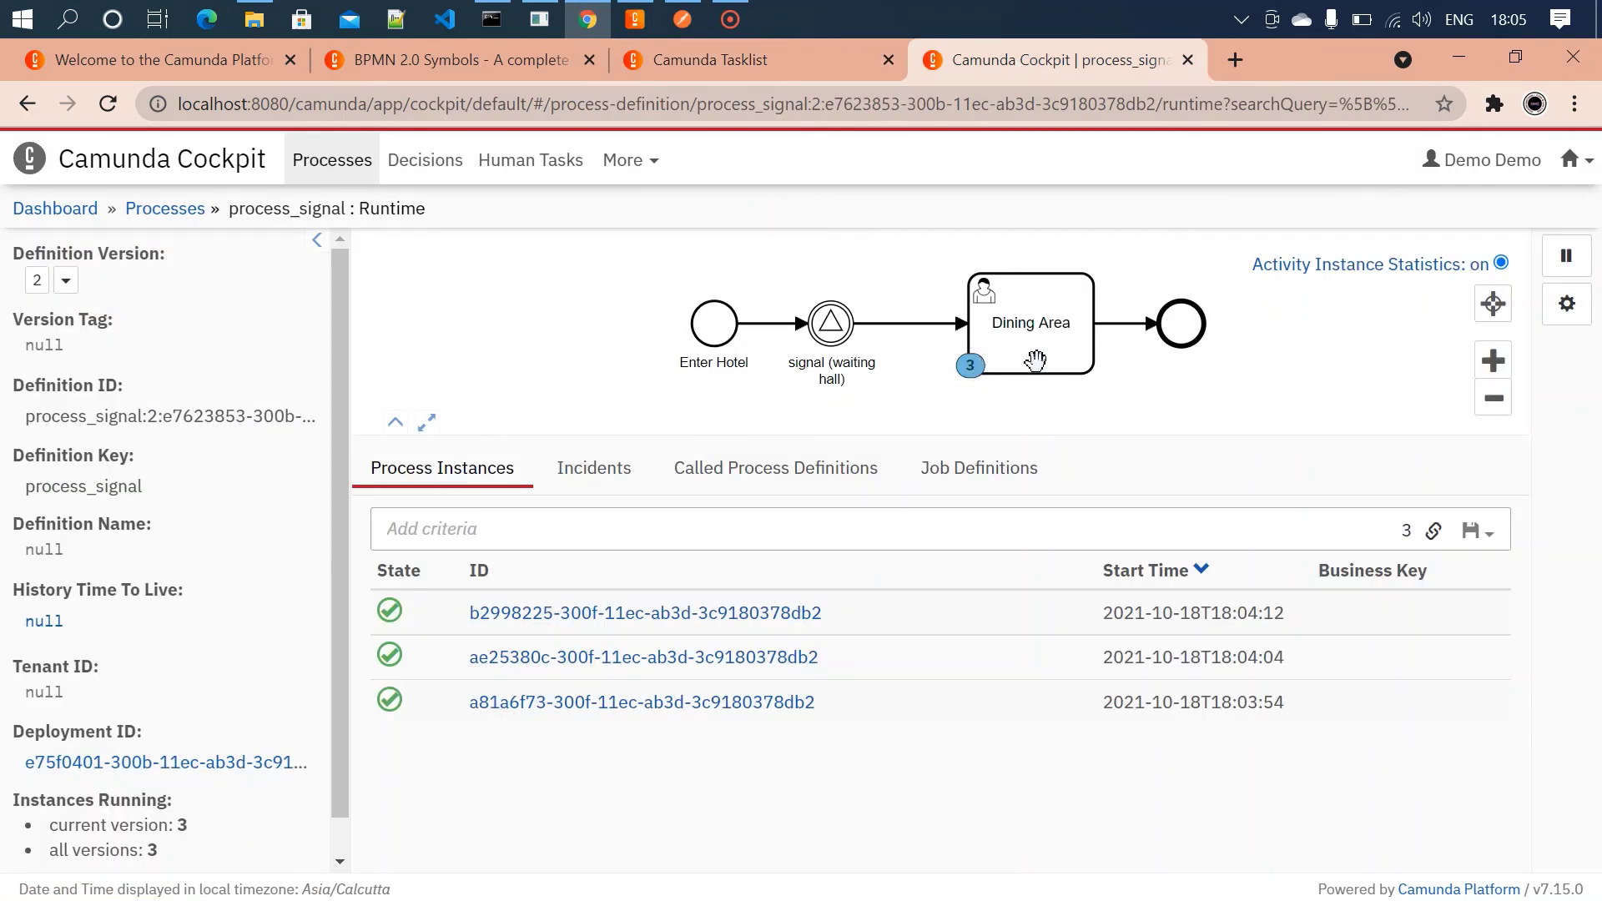
{"action": "left_click", "coordinate": [106, 106]}
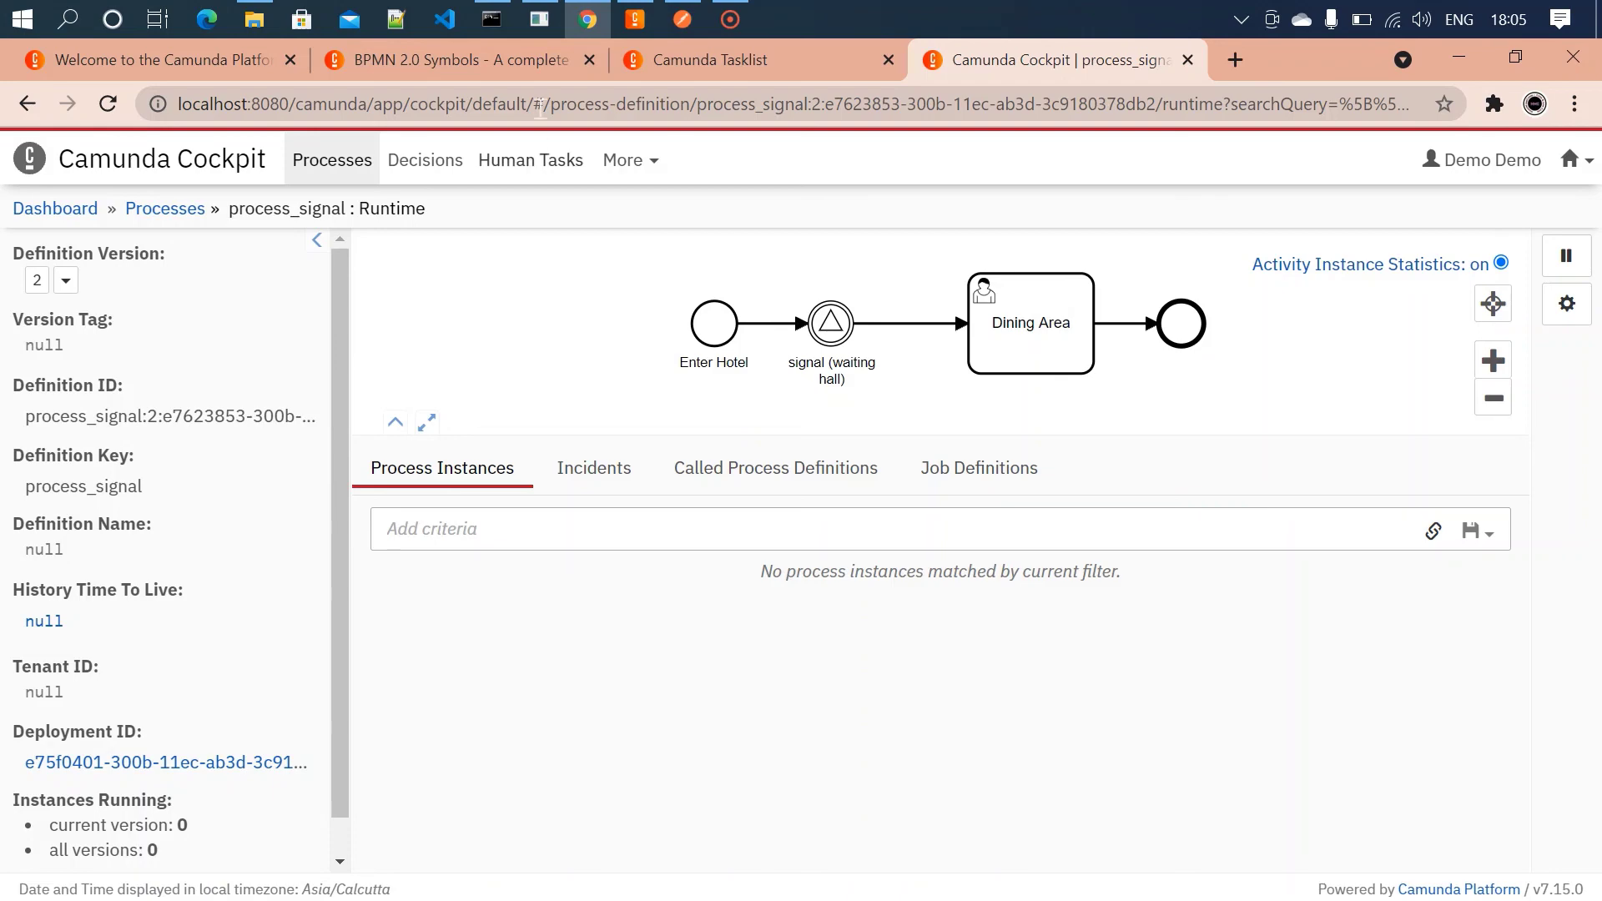
{"action": "left_click", "coordinate": [637, 19]}
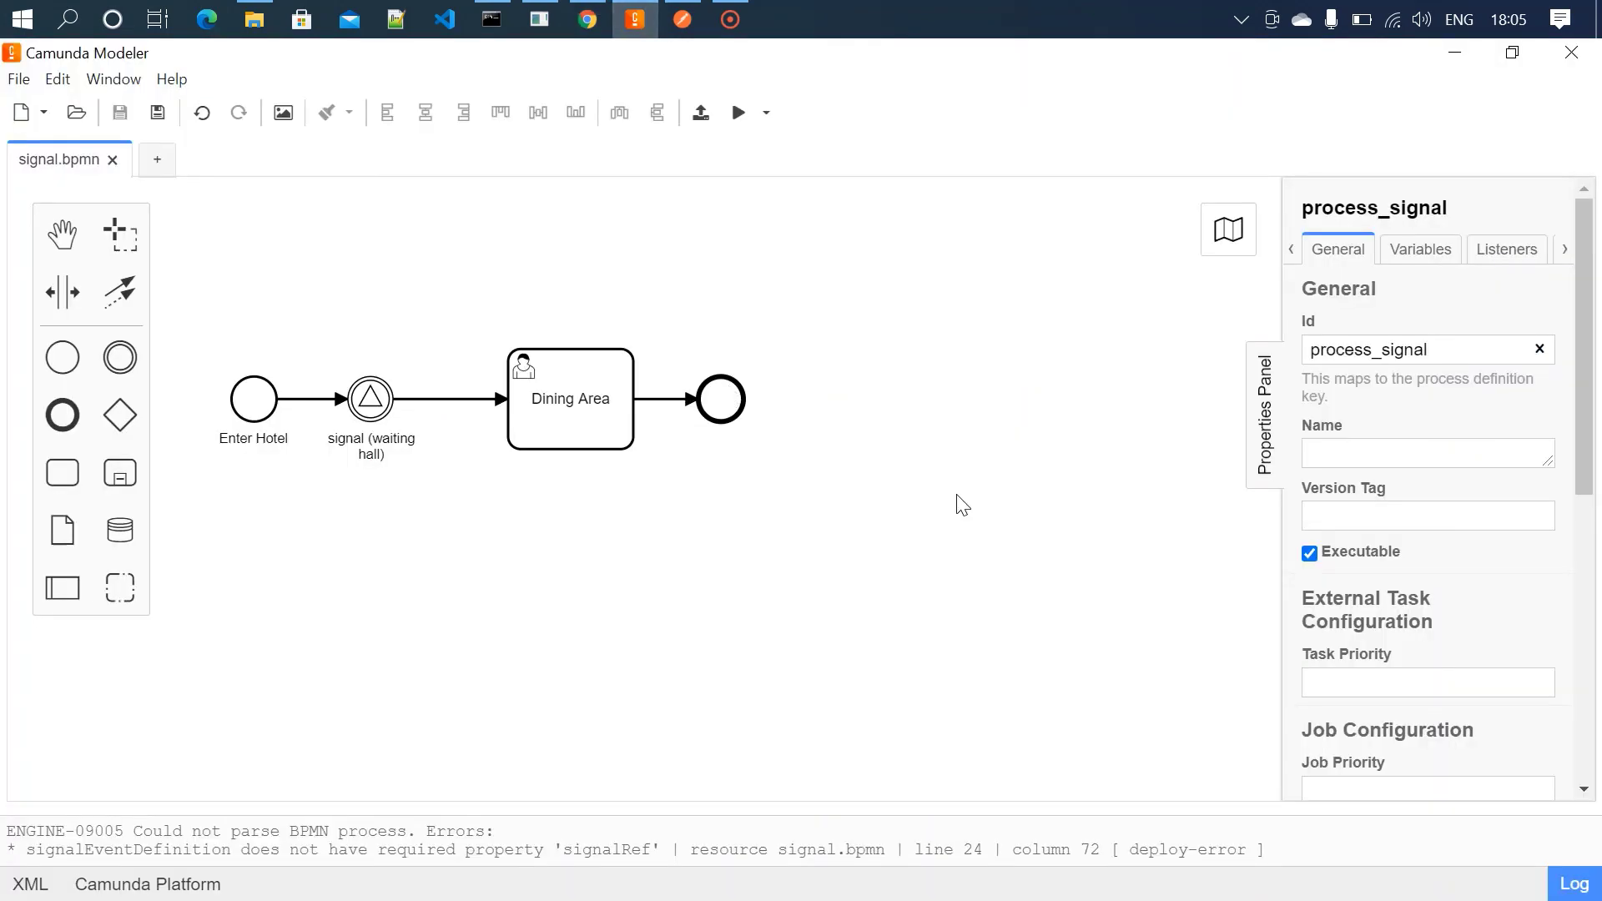